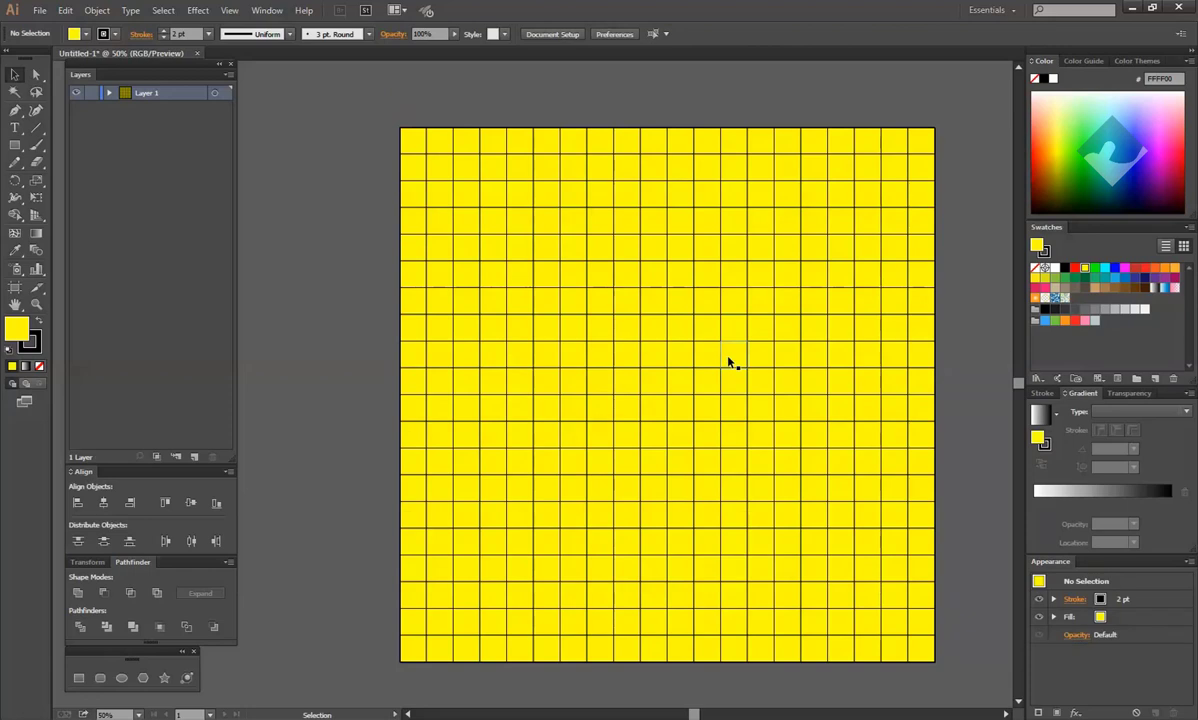
# Step: Fill two five-cell vertical bars red from the grid's upper edge, in columns 11 and 13 counted from the left
pyautogui.hscroll(2, 730, 363)
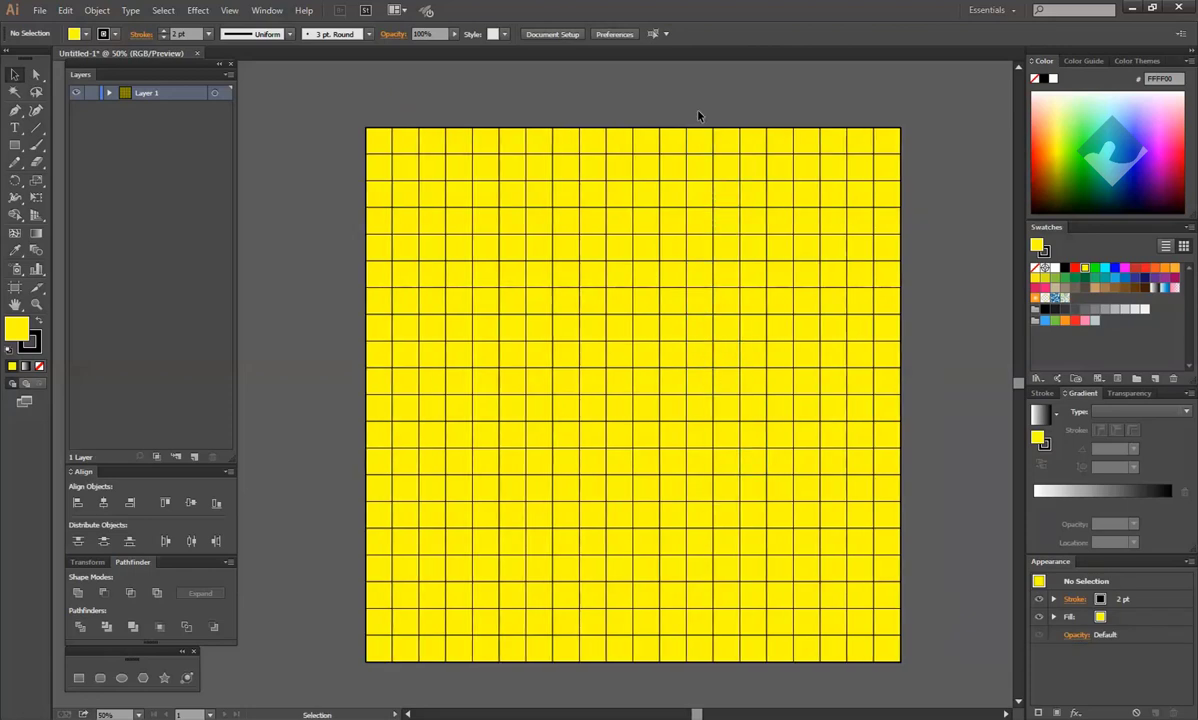
pyautogui.moveTo(698, 116); pyautogui.dragTo(703, 259)
pyautogui.click(1074, 269)
pyautogui.moveTo(645, 114); pyautogui.dragTo(652, 243)
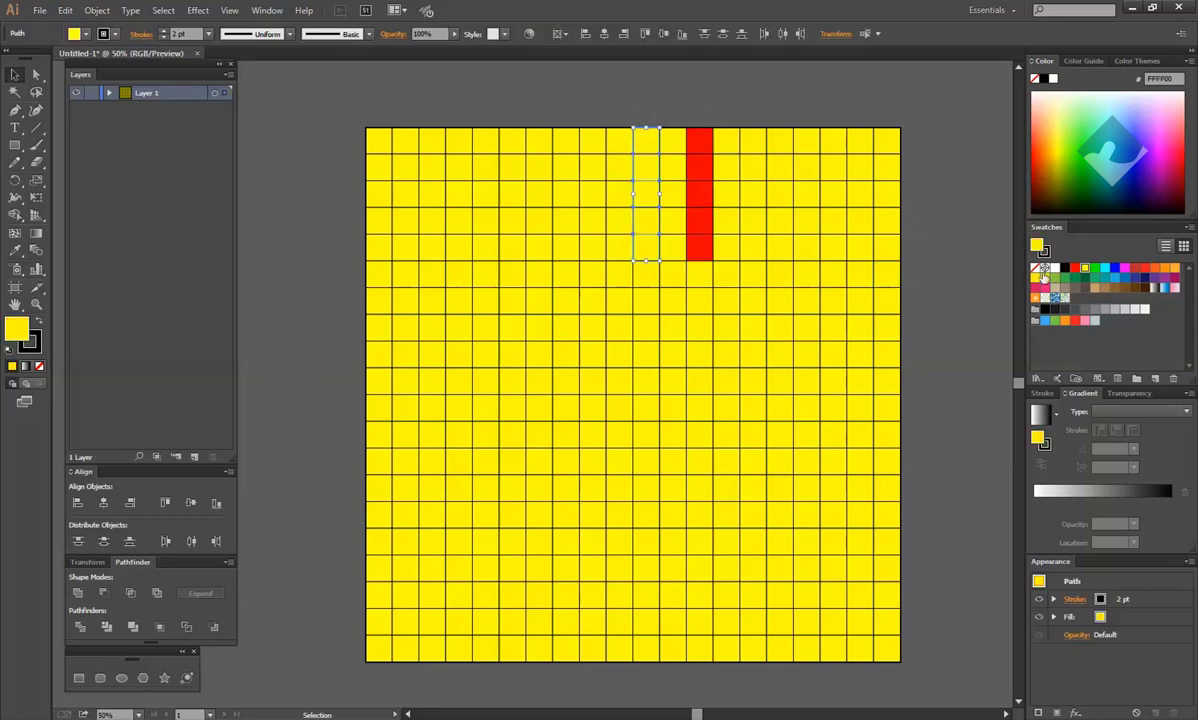
pyautogui.click(1074, 269)
# Step: Colour the fifth-row cells in columns 12 and 10 red, matching the bars' fill, to form the word's baseline
pyautogui.click(677, 249)
pyautogui.press('i')
pyautogui.click(702, 247)
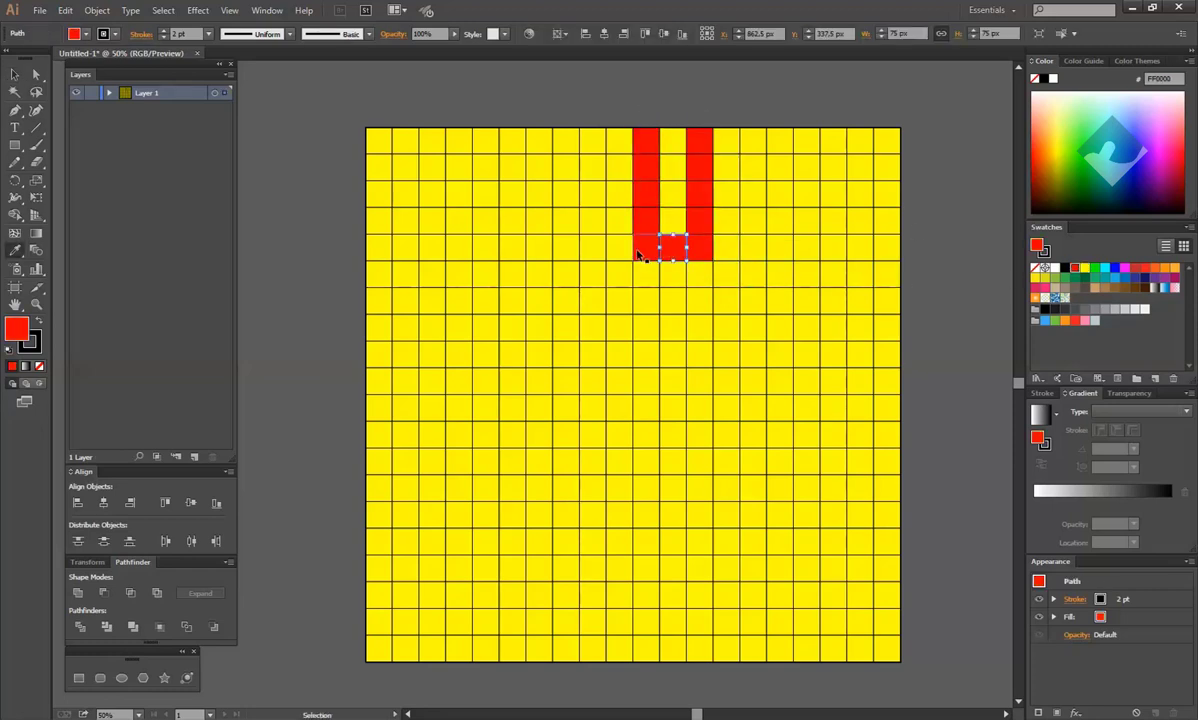
pyautogui.keyDown('ctrl'); pyautogui.click(622, 248); pyautogui.keyUp('ctrl')
pyautogui.click(643, 248)
# Step: Fill a hollow 3 × 3 cell loop red in columns 7 to 9, rows 3 to 5, at the left end of the baseline
pyautogui.click(598, 245)
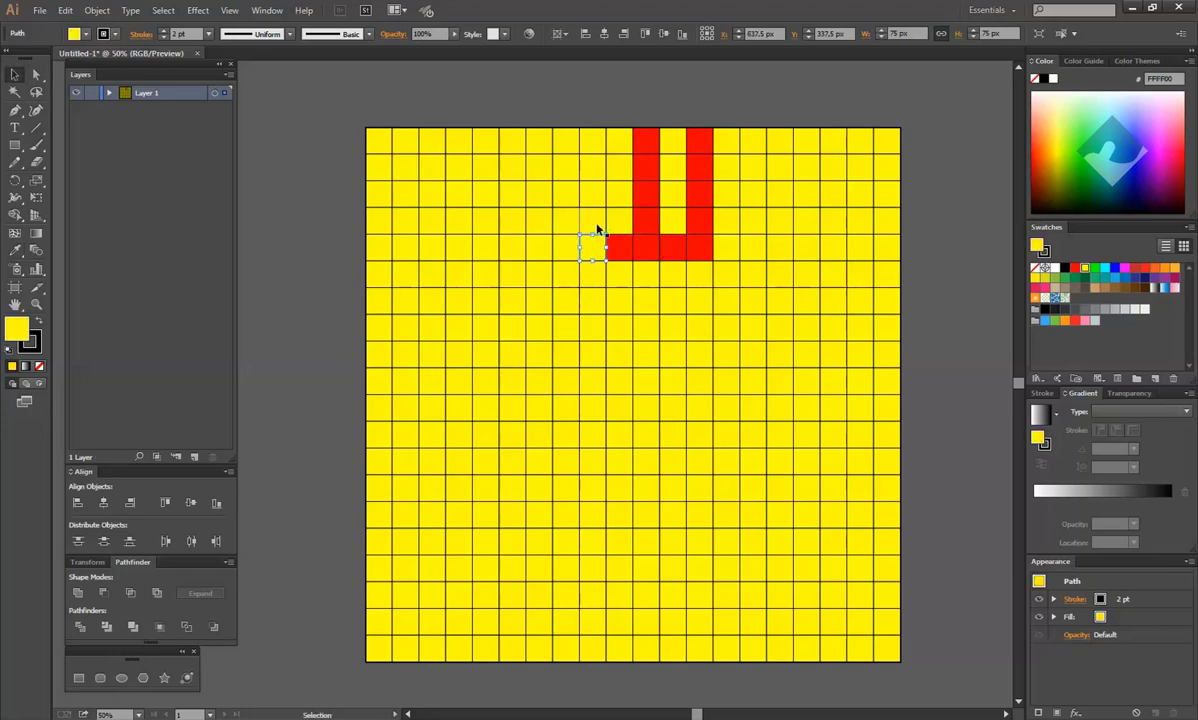
pyautogui.keyDown('shift'); pyautogui.click(597, 223); pyautogui.keyUp('shift')
pyautogui.keyDown('shift'); pyautogui.click(596, 199); pyautogui.keyUp('shift')
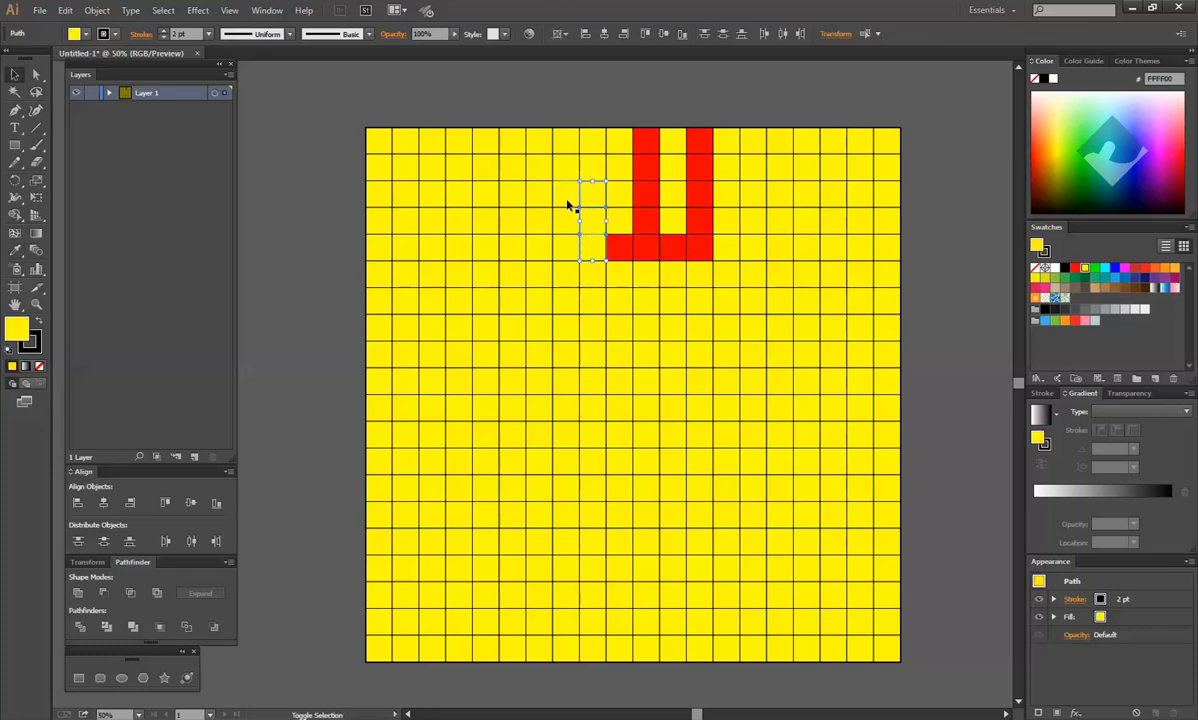
pyautogui.keyDown('shift'); pyautogui.click(566, 250); pyautogui.keyUp('shift')
pyautogui.click(1073, 268)
# Step: Fill a seven-cell vertical bar red in column 15, starting at the grid's upper edge
pyautogui.click(756, 118)
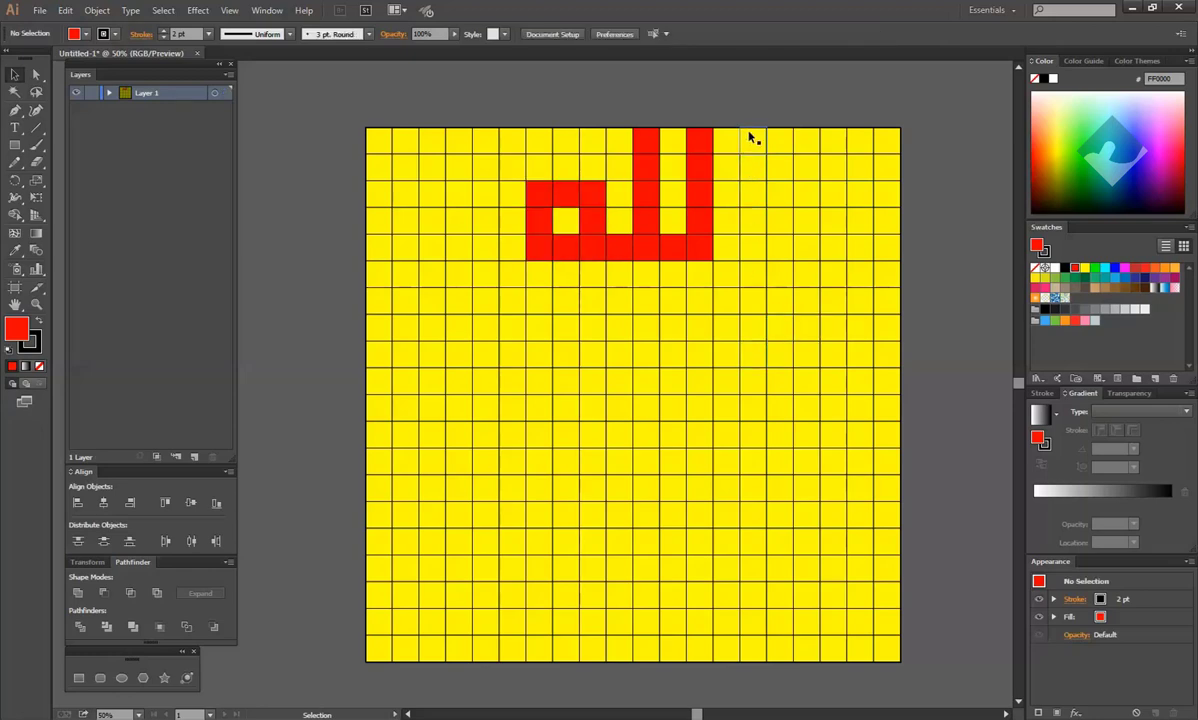
pyautogui.moveTo(753, 138); pyautogui.dragTo(751, 297)
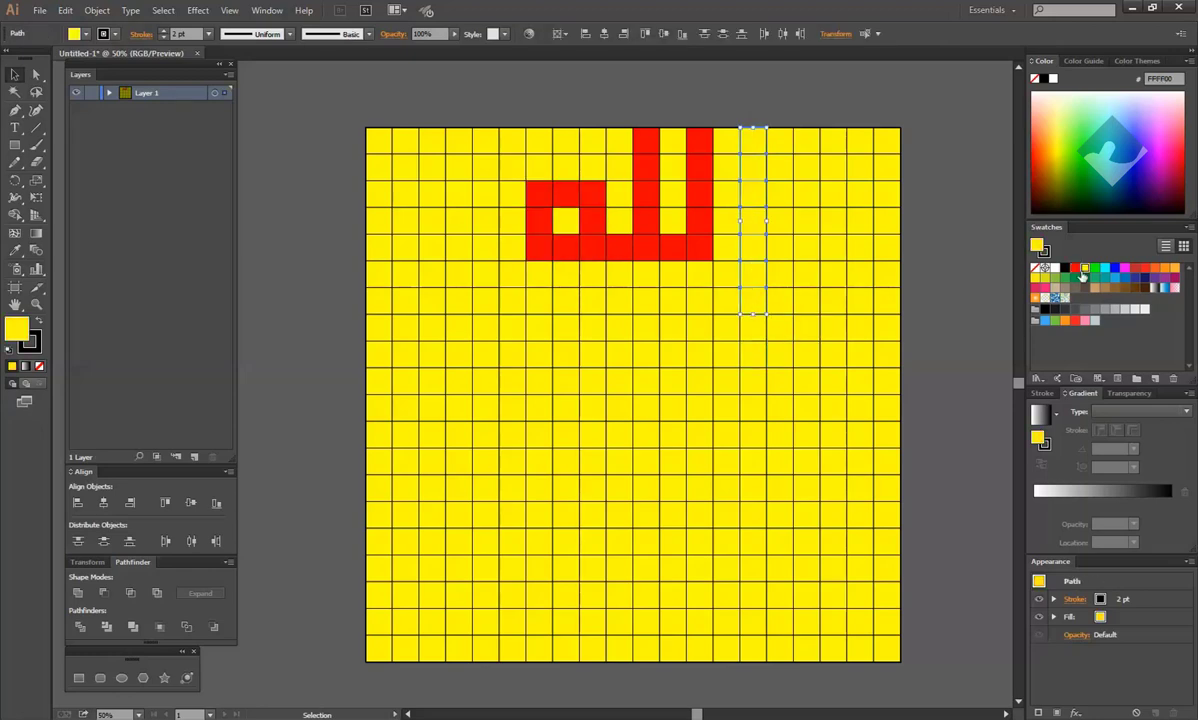
pyautogui.click(1075, 268)
# Step: Fill the second word's connected letter shapes red in rows 7 to 9, spanning columns 5 to 17
pyautogui.click(728, 306)
pyautogui.keyDown('shift'); pyautogui.click(700, 307); pyautogui.keyUp('shift')
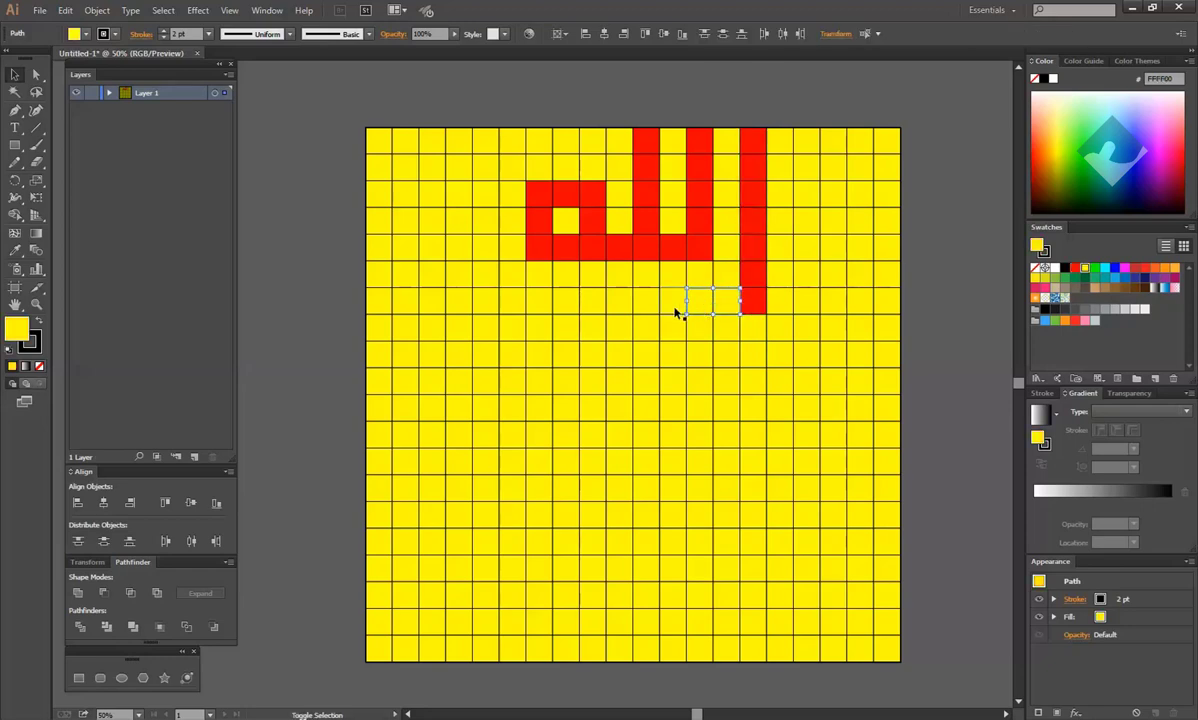
pyautogui.keyDown('shift'); pyautogui.click(779, 309); pyautogui.keyUp('shift')
pyautogui.keyDown('shift'); pyautogui.click(802, 308); pyautogui.keyUp('shift')
pyautogui.moveTo(808, 360); pyautogui.dragTo(516, 313)
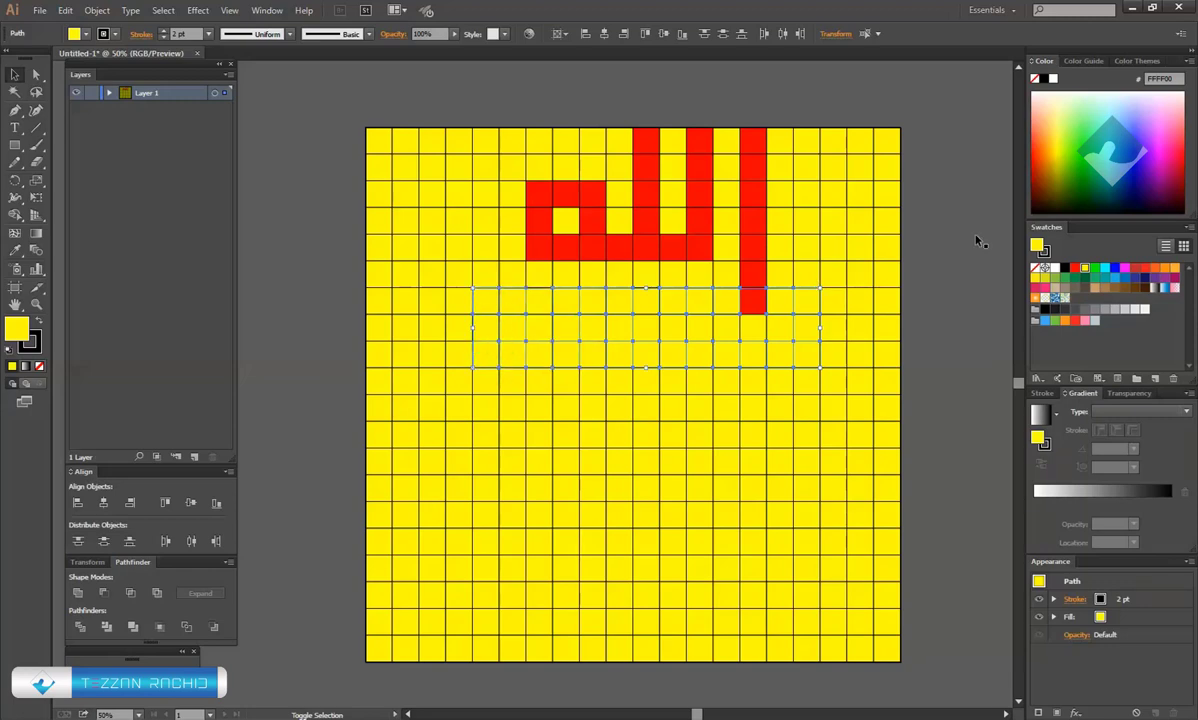
pyautogui.click(1075, 268)
pyautogui.click(343, 338)
# Step: Extend the second word's baseline red into columns 4 and 5 of row 9, and fill the first five cells of column 17 red
pyautogui.click(455, 358)
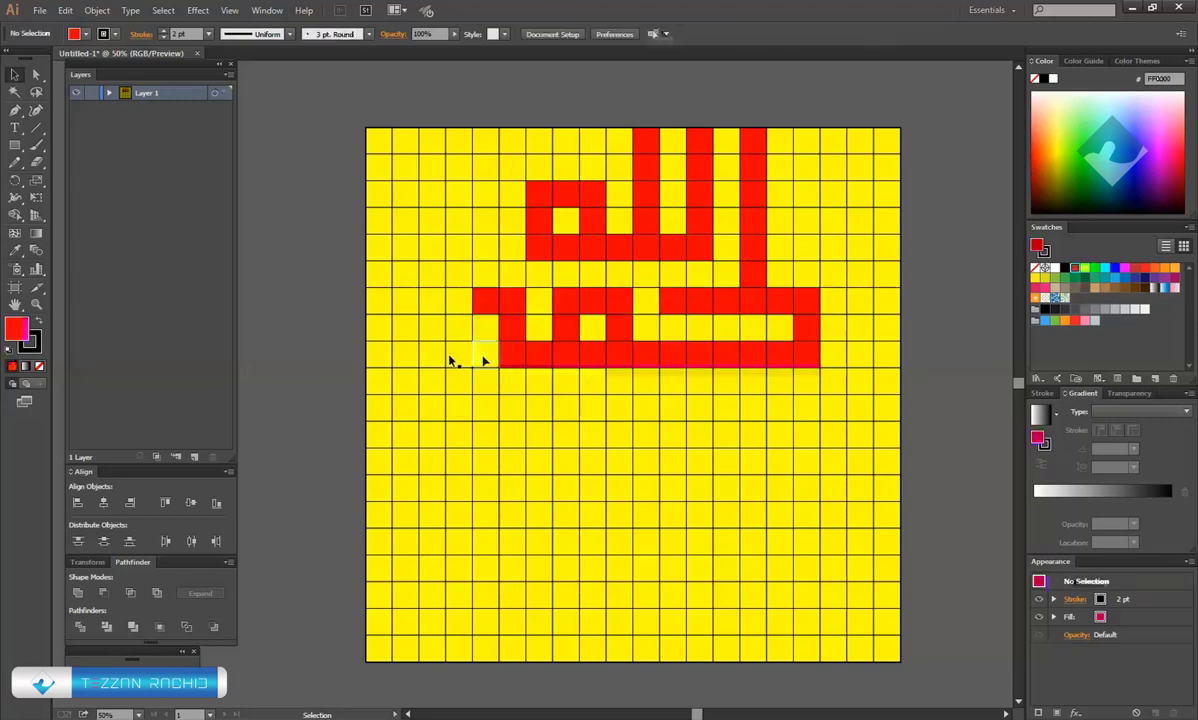
pyautogui.keyDown('shift'); pyautogui.click(484, 358); pyautogui.keyUp('shift')
pyautogui.click(1075, 268)
pyautogui.click(954, 300)
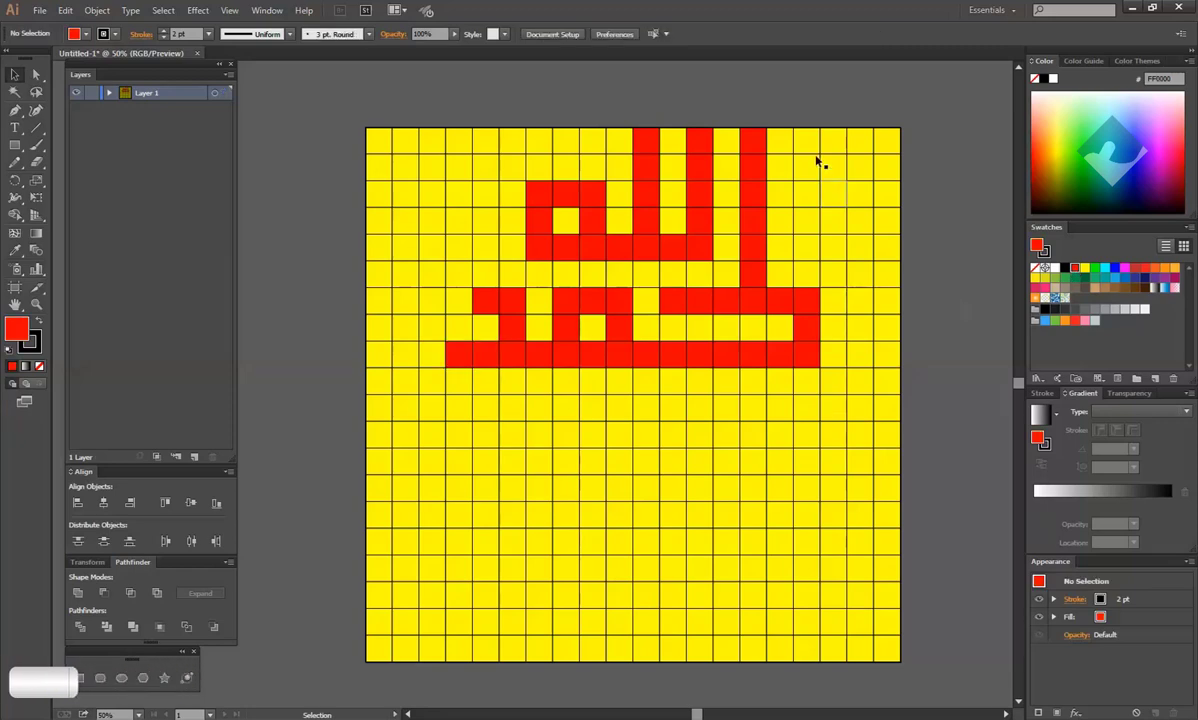
pyautogui.click(808, 145)
pyautogui.moveTo(805, 150); pyautogui.dragTo(808, 248)
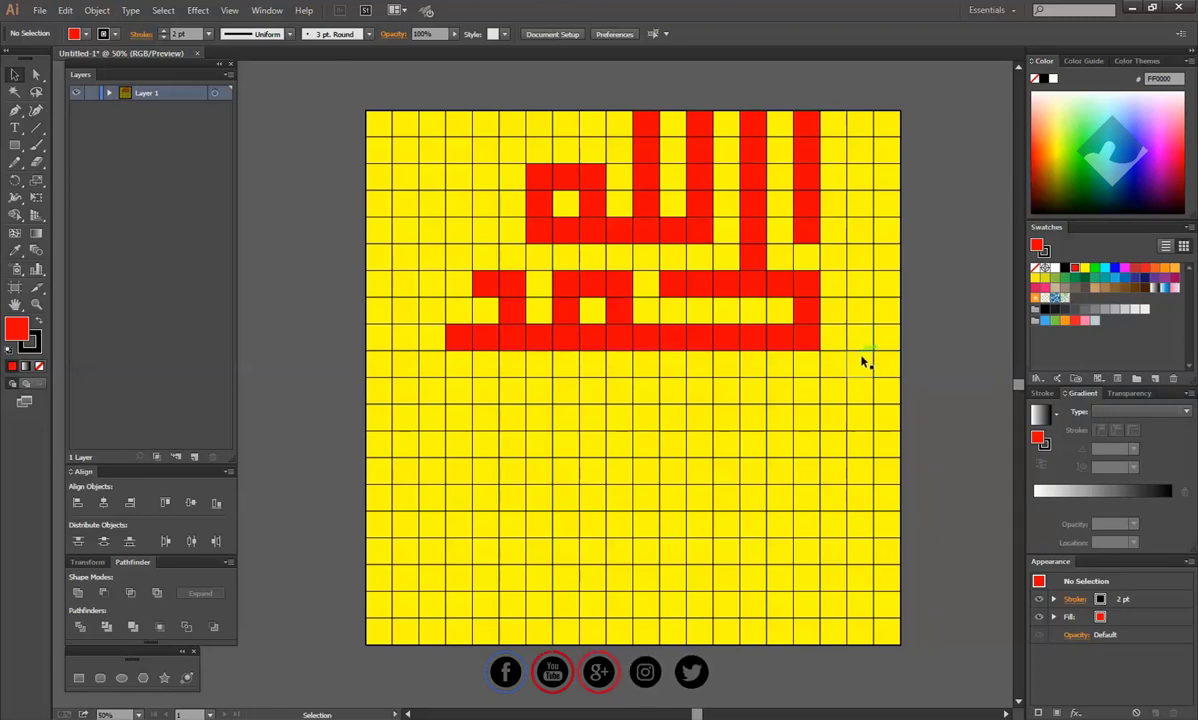
# Step: Fill a red L shape from column 19, rows 8 to 11, along row 11 back to column 16
pyautogui.click(862, 318)
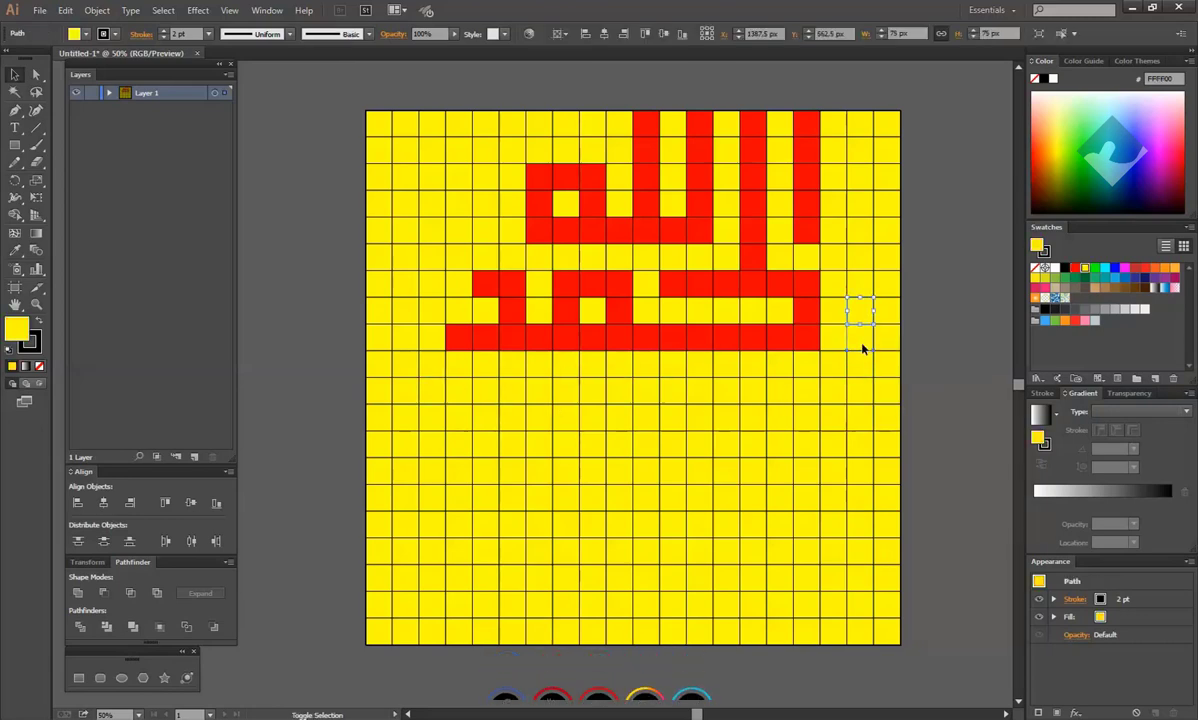
pyautogui.keyDown('shift'); pyautogui.click(863, 367); pyautogui.keyUp('shift')
pyautogui.keyDown('shift'); pyautogui.click(865, 400); pyautogui.keyUp('shift')
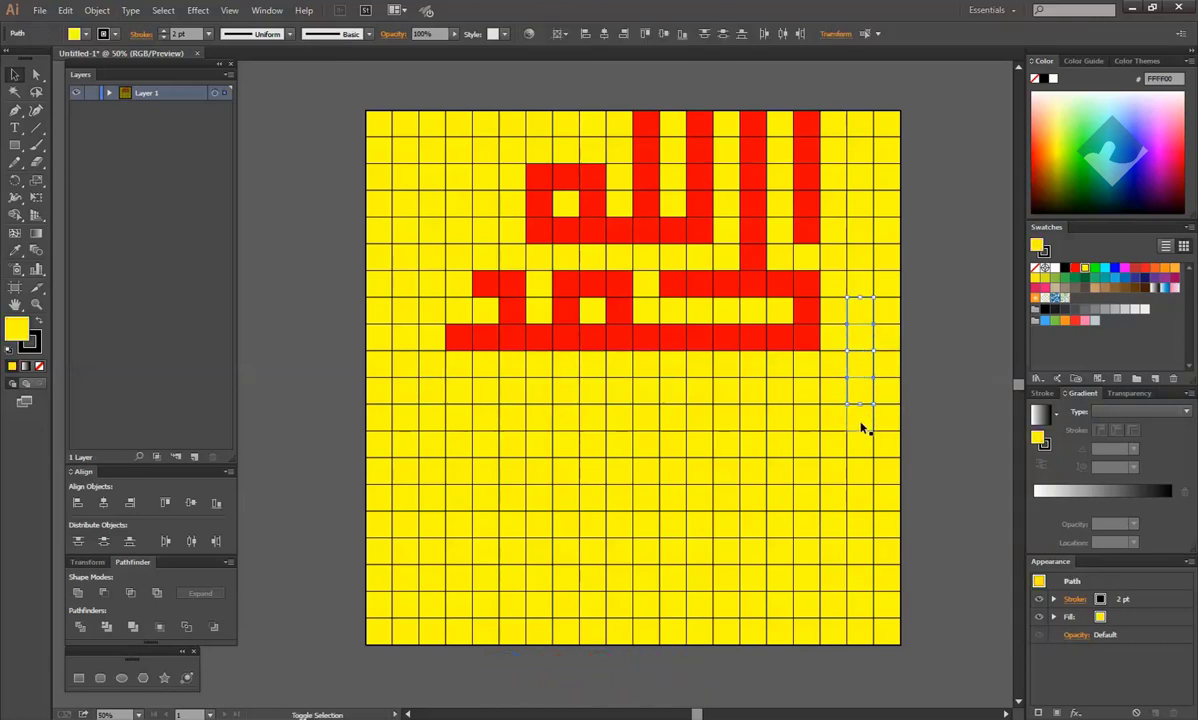
pyautogui.keyDown('shift'); pyautogui.click(833, 391); pyautogui.keyUp('shift')
pyautogui.keyDown('shift'); pyautogui.click(806, 391); pyautogui.keyUp('shift')
pyautogui.keyDown('shift'); pyautogui.click(779, 391); pyautogui.keyUp('shift')
pyautogui.click(1075, 268)
pyautogui.click(961, 296)
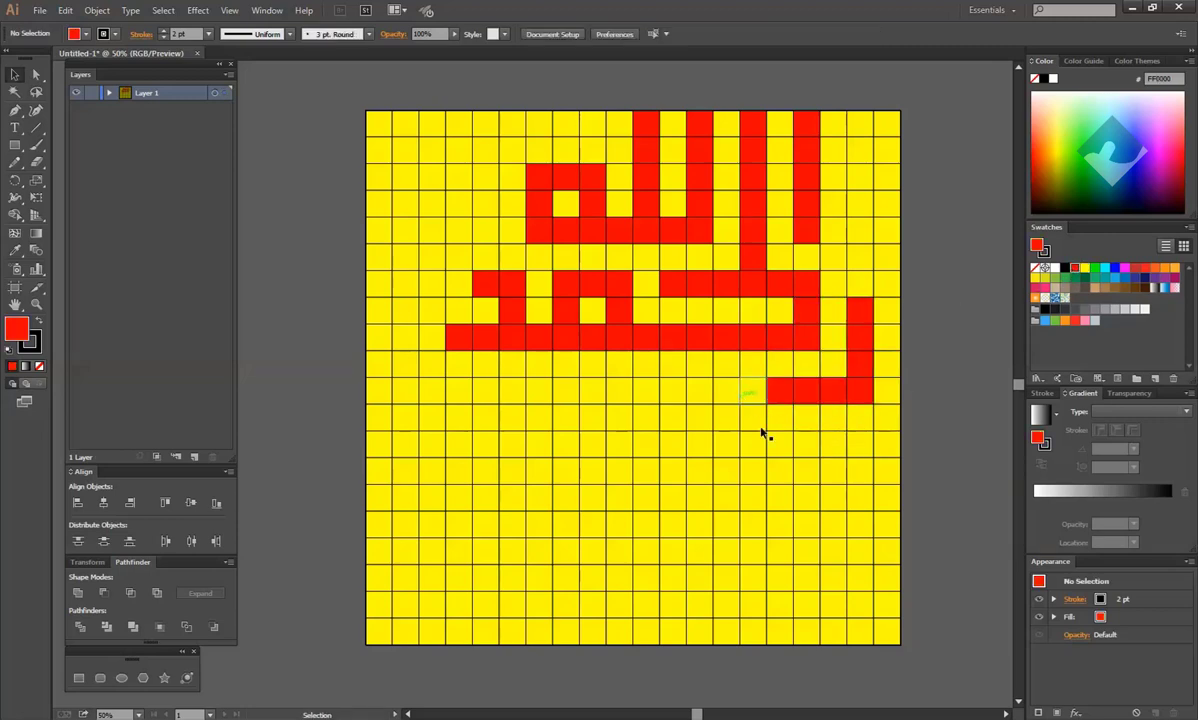
# Step: Fill column 2 red from row 8 to 11 and continue along row 11 until it meets the existing red L shape
pyautogui.click(404, 320)
pyautogui.keyDown('shift'); pyautogui.click(405, 343); pyautogui.keyUp('shift')
pyautogui.keyDown('shift'); pyautogui.click(405, 371); pyautogui.keyUp('shift')
pyautogui.keyDown('shift'); pyautogui.click(408, 392); pyautogui.keyUp('shift')
pyautogui.keyDown('shift'); pyautogui.click(431, 396); pyautogui.keyUp('shift')
pyautogui.keyDown('shift'); pyautogui.click(466, 395); pyautogui.keyUp('shift')
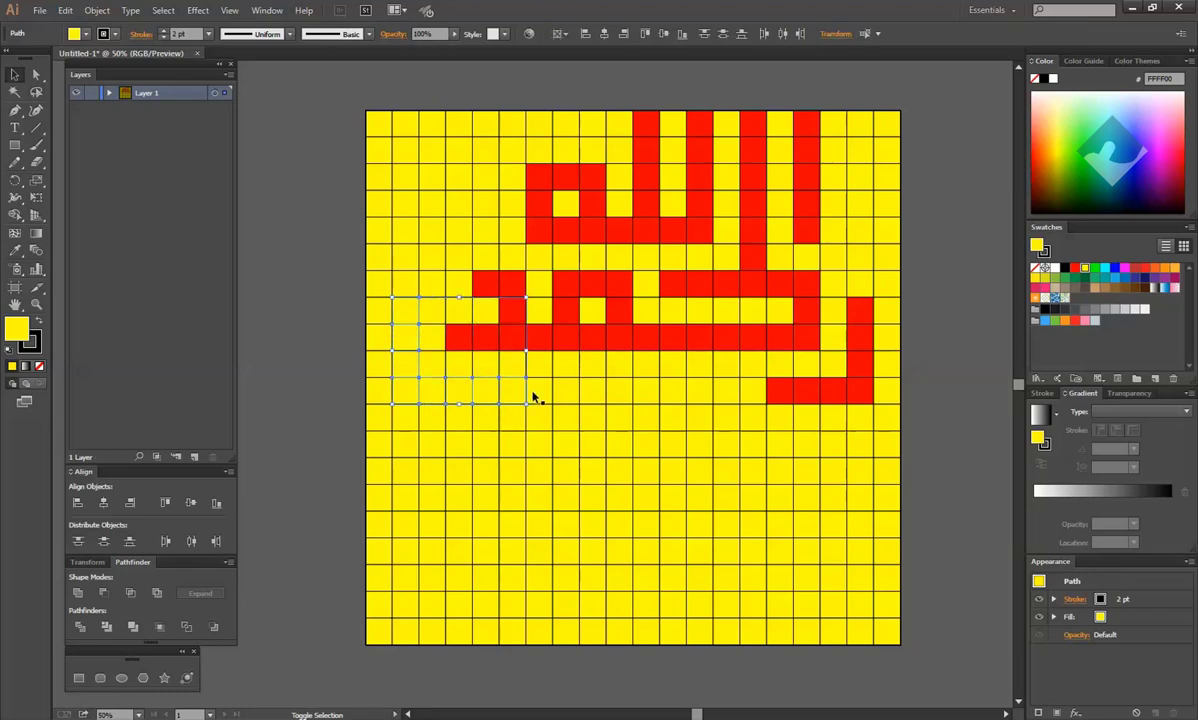
pyautogui.keyDown('shift'); pyautogui.click(535, 397); pyautogui.keyUp('shift')
pyautogui.keyDown('shift'); pyautogui.click(566, 397); pyautogui.keyUp('shift')
pyautogui.keyDown('shift'); pyautogui.click(593, 397); pyautogui.keyUp('shift')
pyautogui.keyDown('shift'); pyautogui.click(619, 397); pyautogui.keyUp('shift')
pyautogui.keyDown('shift'); pyautogui.click(644, 397); pyautogui.keyUp('shift')
pyautogui.keyDown('shift'); pyautogui.click(673, 397); pyautogui.keyUp('shift')
pyautogui.keyDown('shift'); pyautogui.click(703, 397); pyautogui.keyUp('shift')
pyautogui.keyDown('shift'); pyautogui.click(728, 398); pyautogui.keyUp('shift')
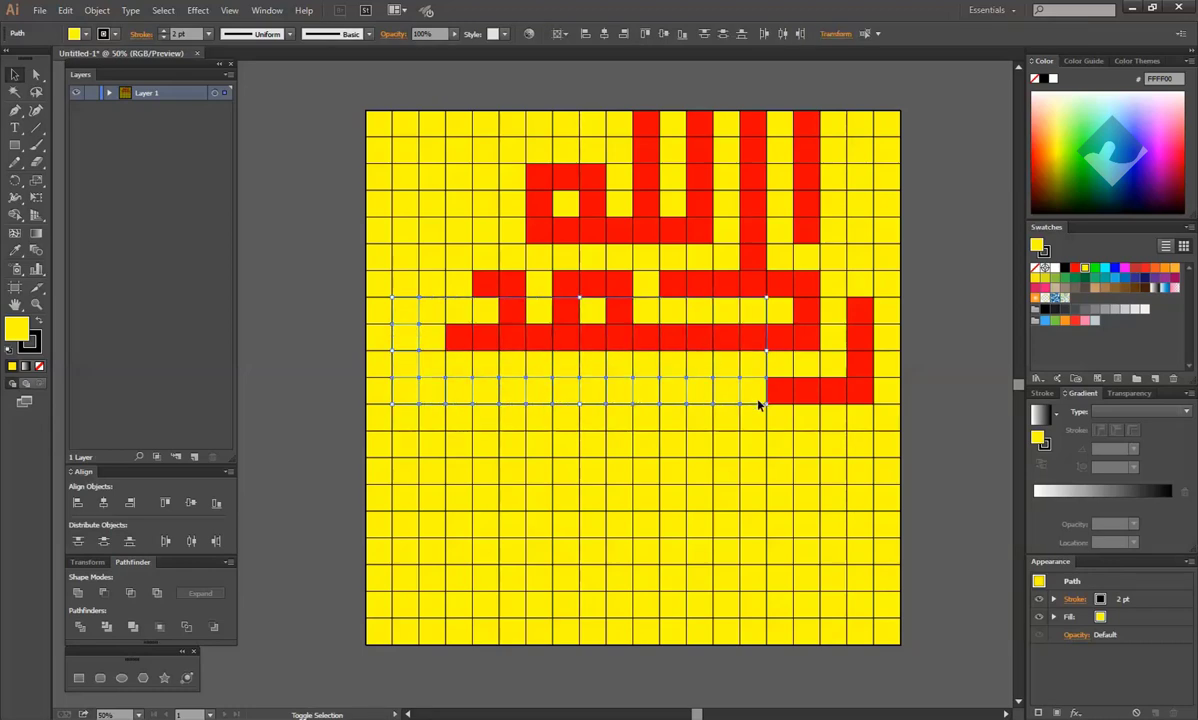
pyautogui.click(1074, 268)
pyautogui.click(936, 326)
# Step: Fill a small L-shaped letter red in column 19, rows 13 to 15, with its foot in columns 17 and 18
pyautogui.scroll(-1, 897, 502)
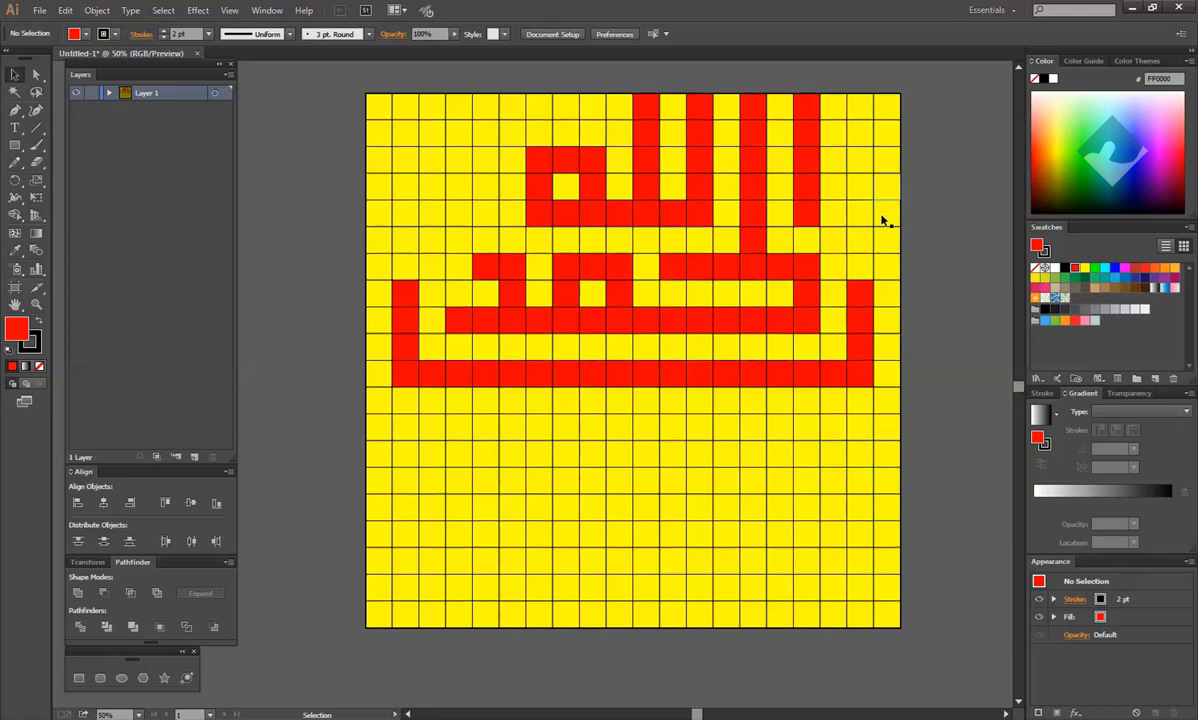
pyautogui.scroll(-1, 878, 445)
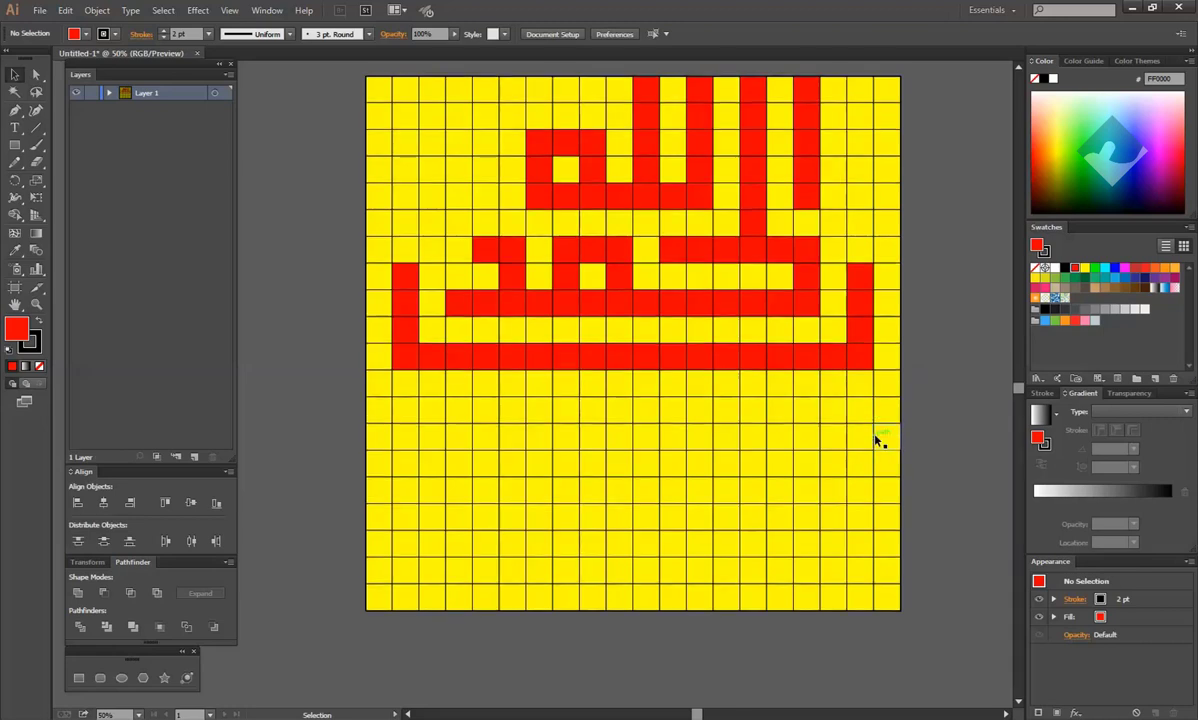
pyautogui.scroll(-1, 875, 440)
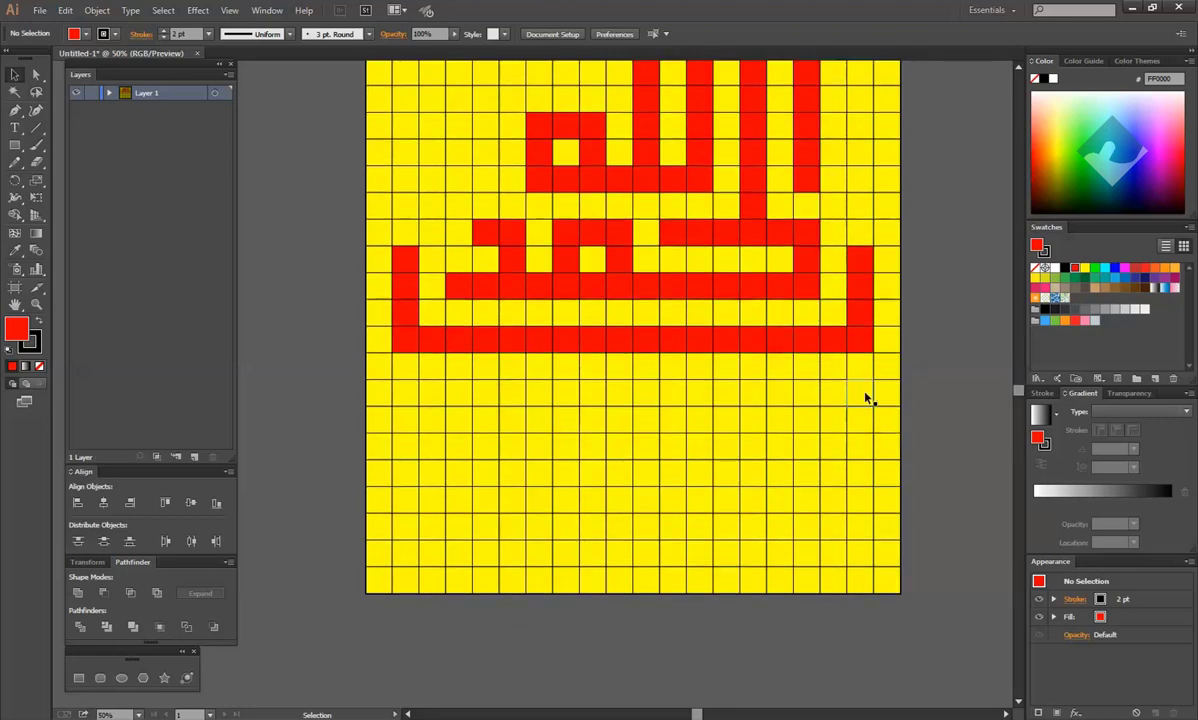
pyautogui.scroll(2, 872, 395)
pyautogui.scroll(1, 875, 398)
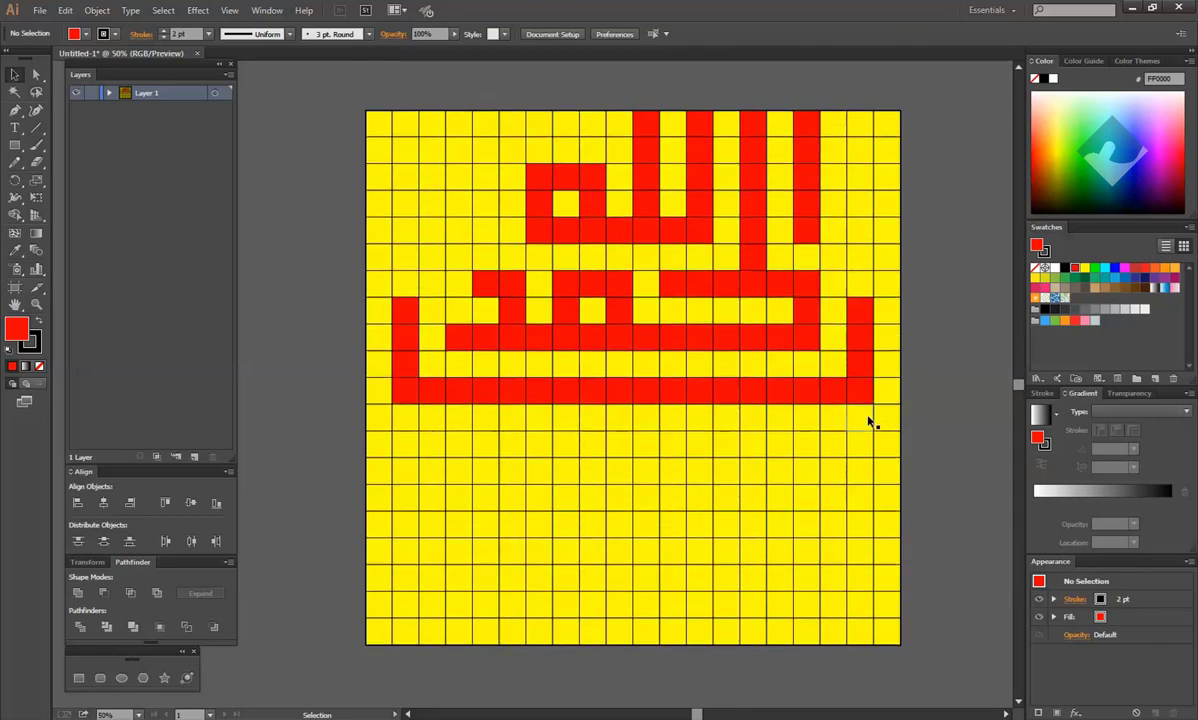
pyautogui.scroll(-1, 880, 448)
pyautogui.click(861, 425)
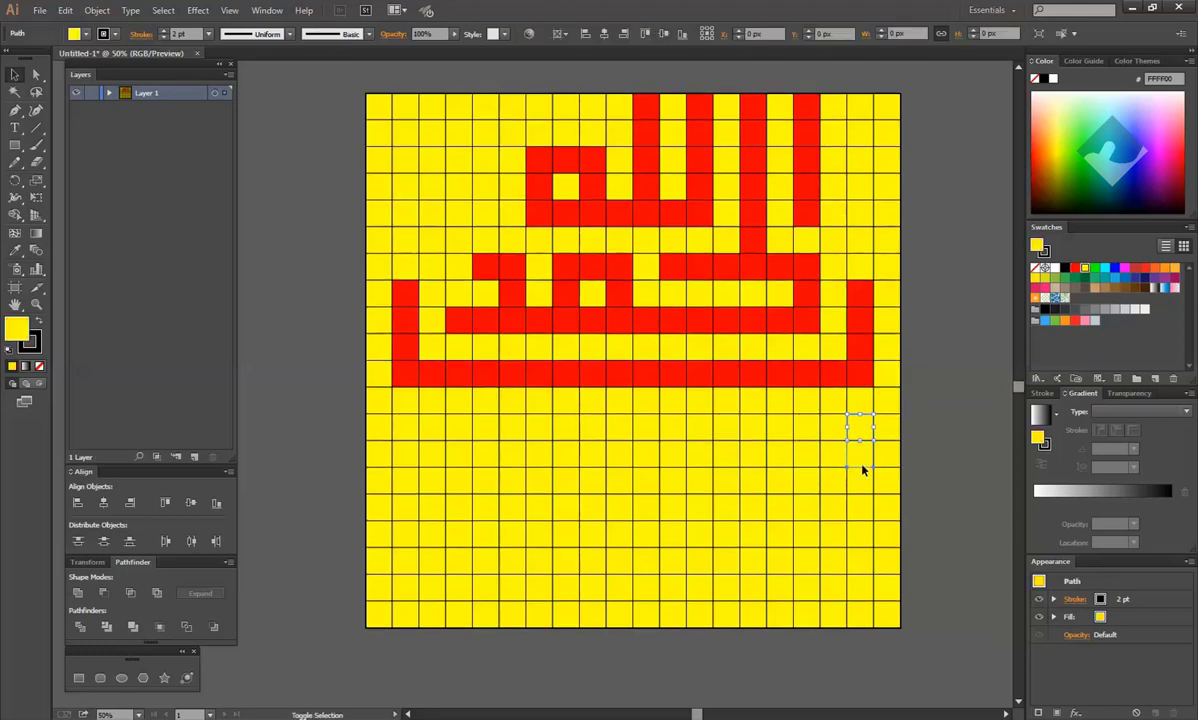
pyautogui.keyDown('shift'); pyautogui.click(861, 475); pyautogui.keyUp('shift')
pyautogui.keyDown('shift'); pyautogui.click(810, 487); pyautogui.keyUp('shift')
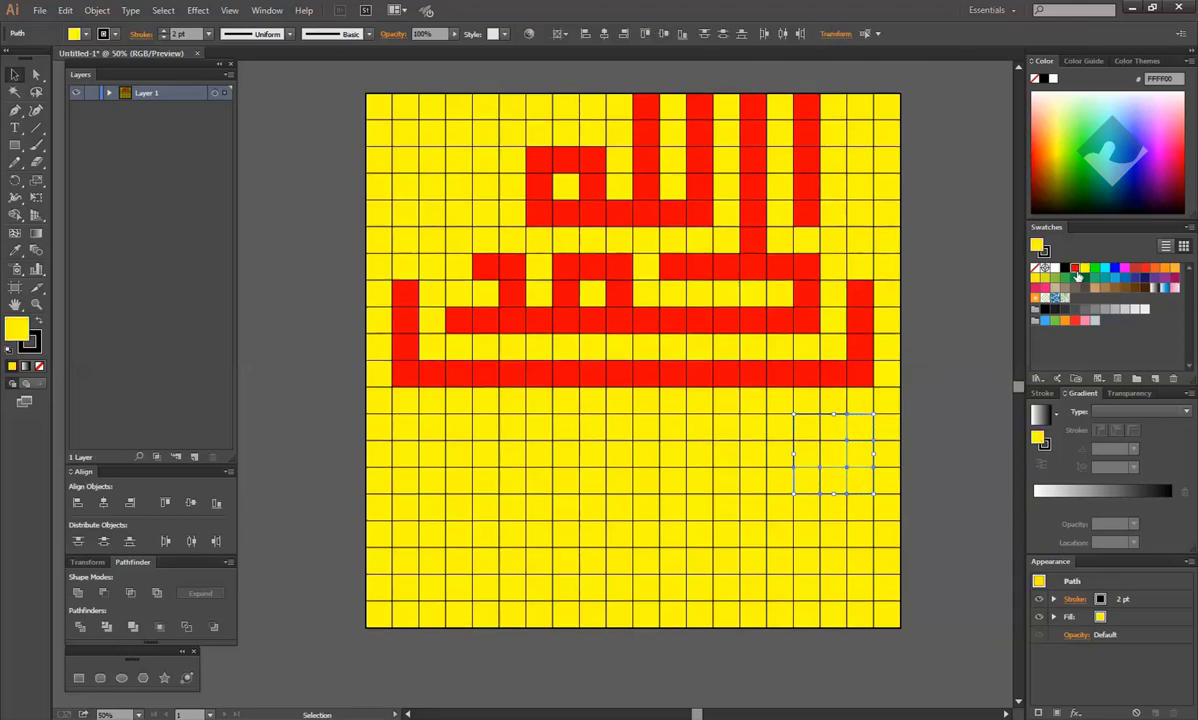
pyautogui.click(1075, 268)
pyautogui.click(949, 356)
# Step: Fill a six-cell vertical bar red in column 15, rows 13 to 18
pyautogui.scroll(-3, 840, 428)
pyautogui.click(756, 373)
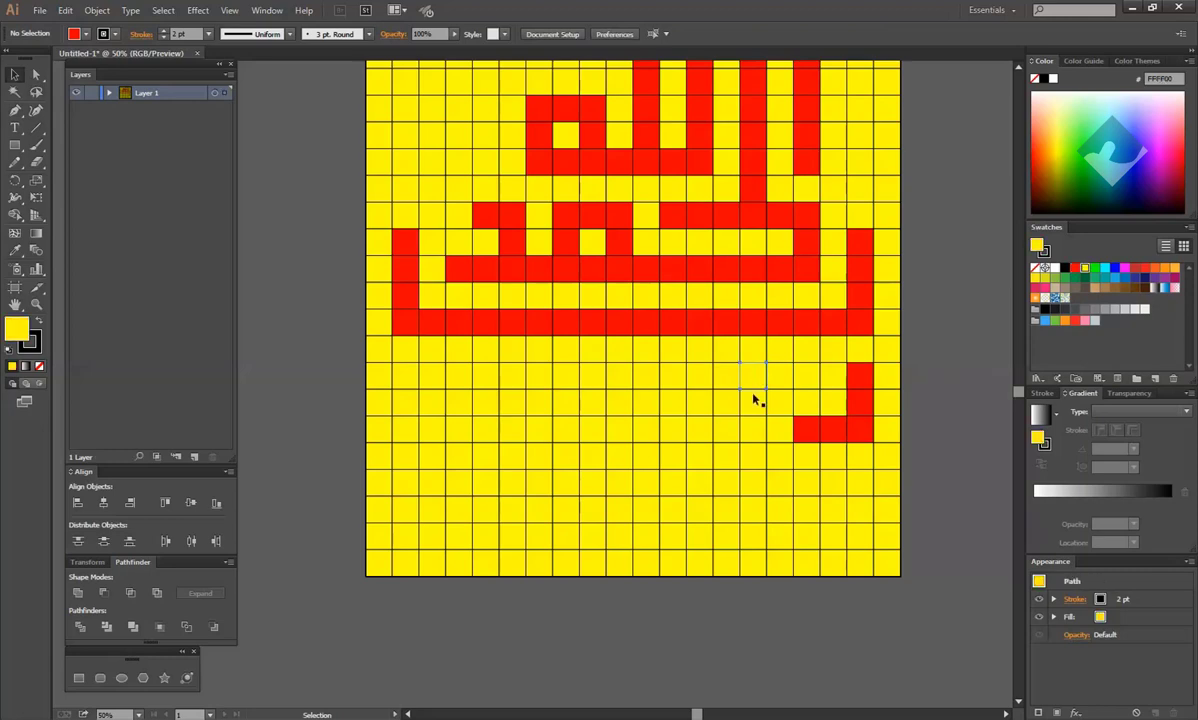
pyautogui.keyDown('shift'); pyautogui.click(754, 399); pyautogui.keyUp('shift')
pyautogui.keyDown('shift'); pyautogui.click(755, 429); pyautogui.keyUp('shift')
pyautogui.keyDown('shift'); pyautogui.click(756, 457); pyautogui.keyUp('shift')
pyautogui.keyDown('shift'); pyautogui.click(760, 515); pyautogui.keyUp('shift')
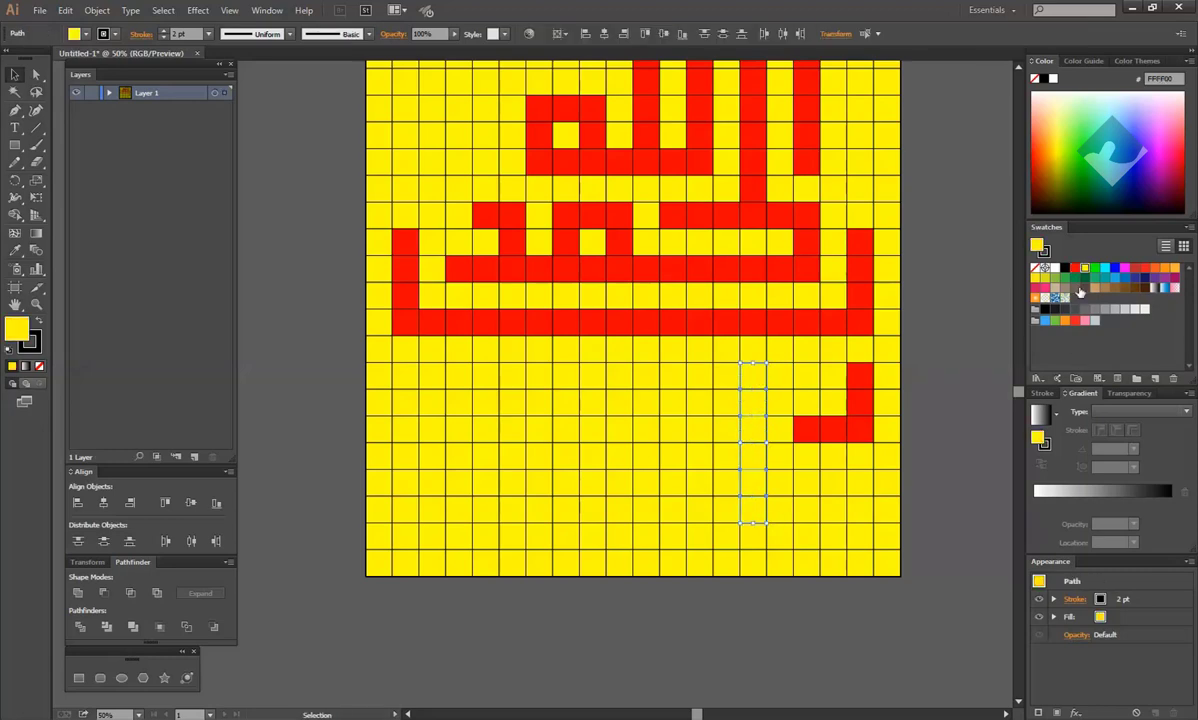
pyautogui.click(1075, 269)
# Step: Fill a red U-shaped letter group in columns 7 to 13, rows 13 to 18, with a T-shaped centre rising from its baseline
pyautogui.click(701, 376)
pyautogui.keyDown('shift'); pyautogui.click(701, 403); pyautogui.keyUp('shift')
pyautogui.keyDown('shift'); pyautogui.click(702, 430); pyautogui.keyUp('shift')
pyautogui.keyDown('shift'); pyautogui.click(703, 457); pyautogui.keyUp('shift')
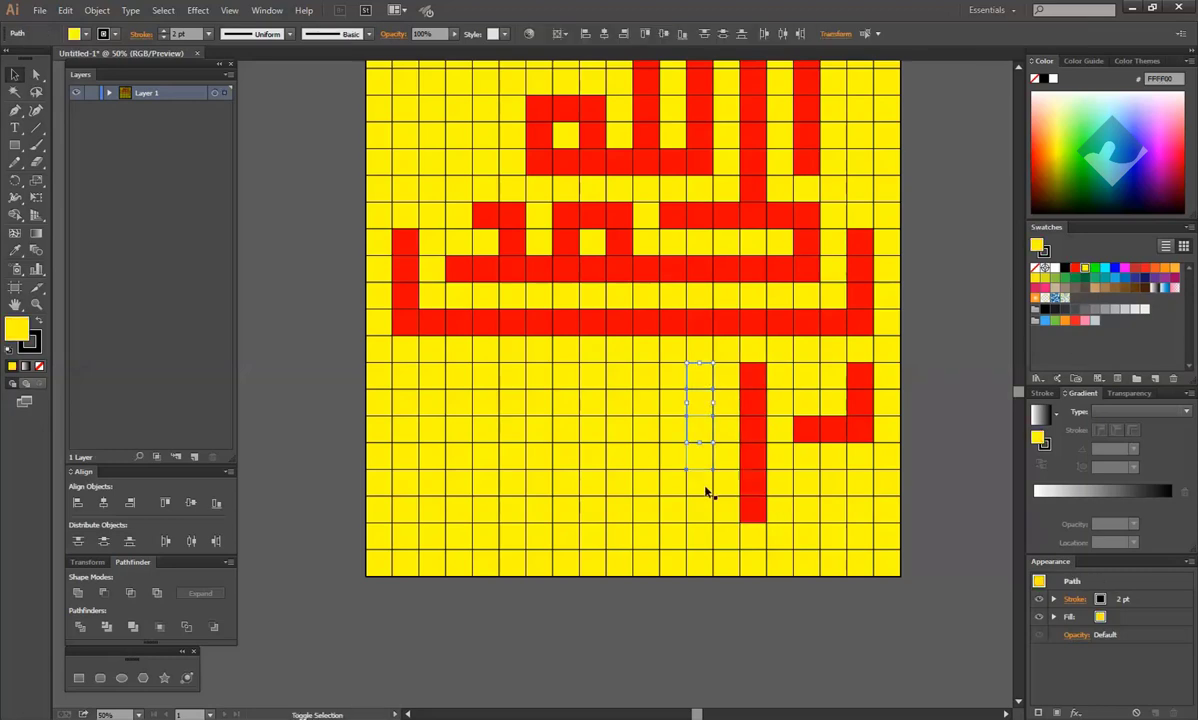
pyautogui.keyDown('shift'); pyautogui.click(622, 512); pyautogui.keyUp('shift')
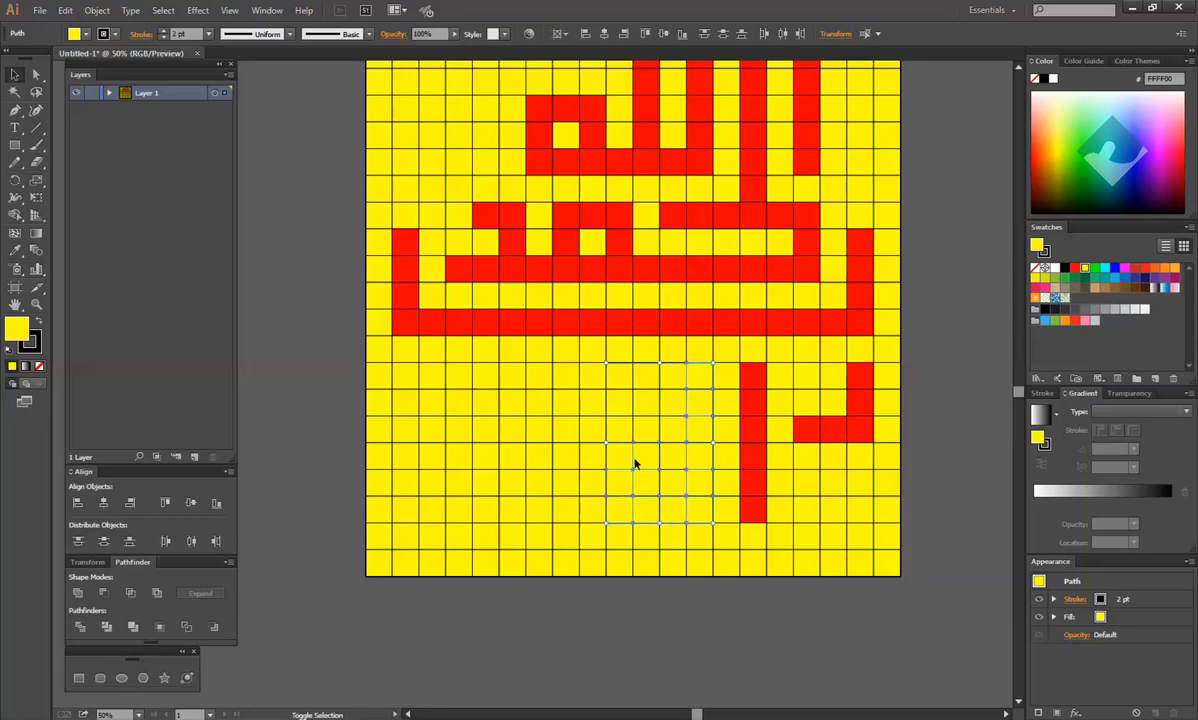
pyautogui.keyDown('shift'); pyautogui.click(588, 456); pyautogui.keyUp('shift')
pyautogui.keyDown('shift'); pyautogui.click(592, 484); pyautogui.keyUp('shift')
pyautogui.keyDown('shift'); pyautogui.click(598, 511); pyautogui.keyUp('shift')
pyautogui.keyDown('shift'); pyautogui.click(562, 510); pyautogui.keyUp('shift')
pyautogui.keyDown('shift'); pyautogui.click(541, 509); pyautogui.keyUp('shift')
pyautogui.keyDown('shift'); pyautogui.click(540, 482); pyautogui.keyUp('shift')
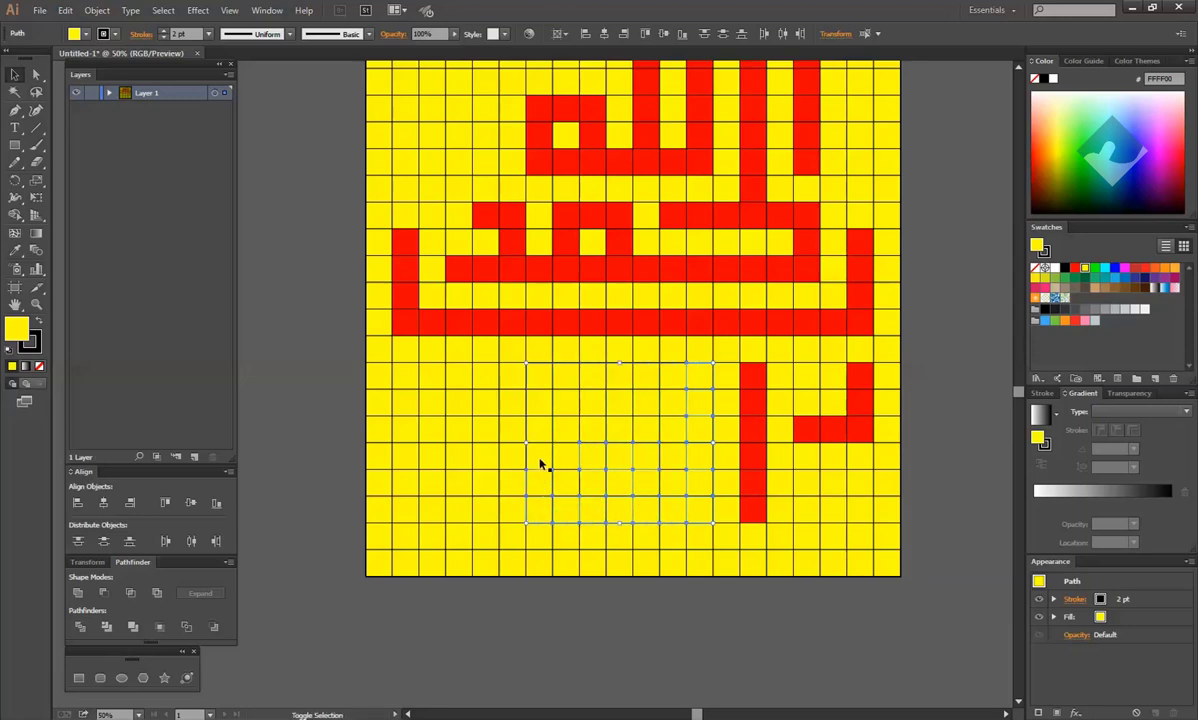
pyautogui.click(1075, 268)
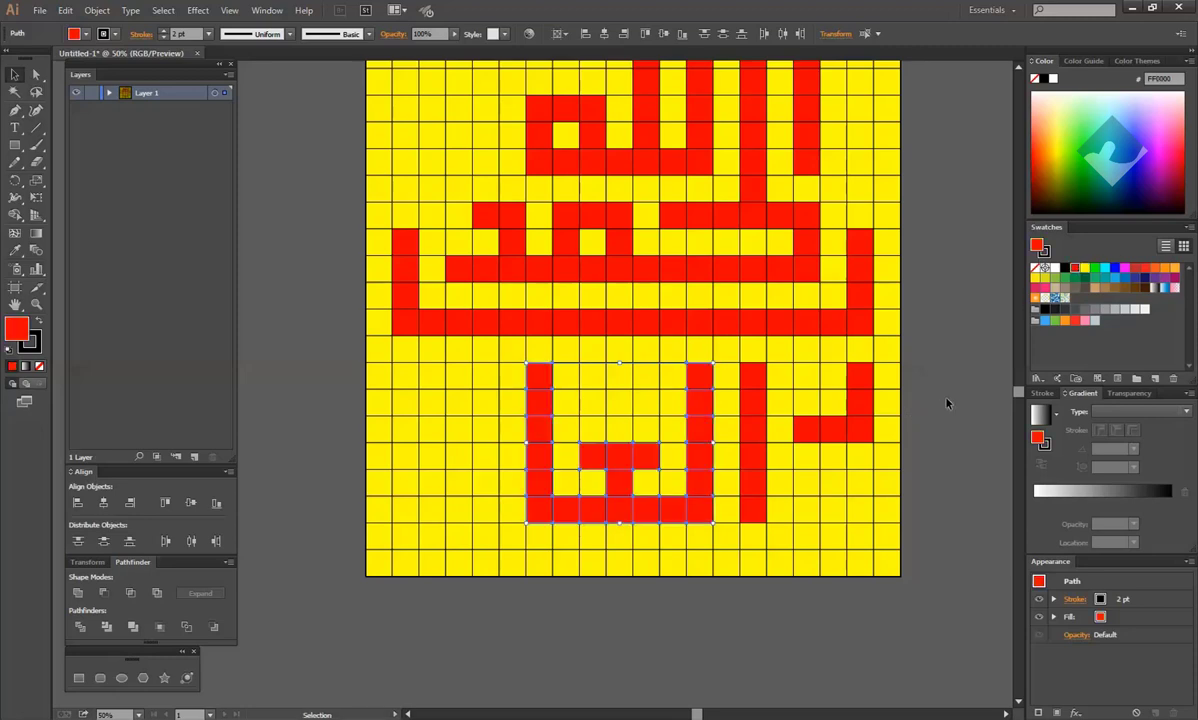
pyautogui.click(947, 403)
# Step: Fill a red letter in columns 3 to 5 with a hollow 3 × 3 loop in rows 15 to 17 and a stem up to row 13
pyautogui.scroll(-2, 832, 455)
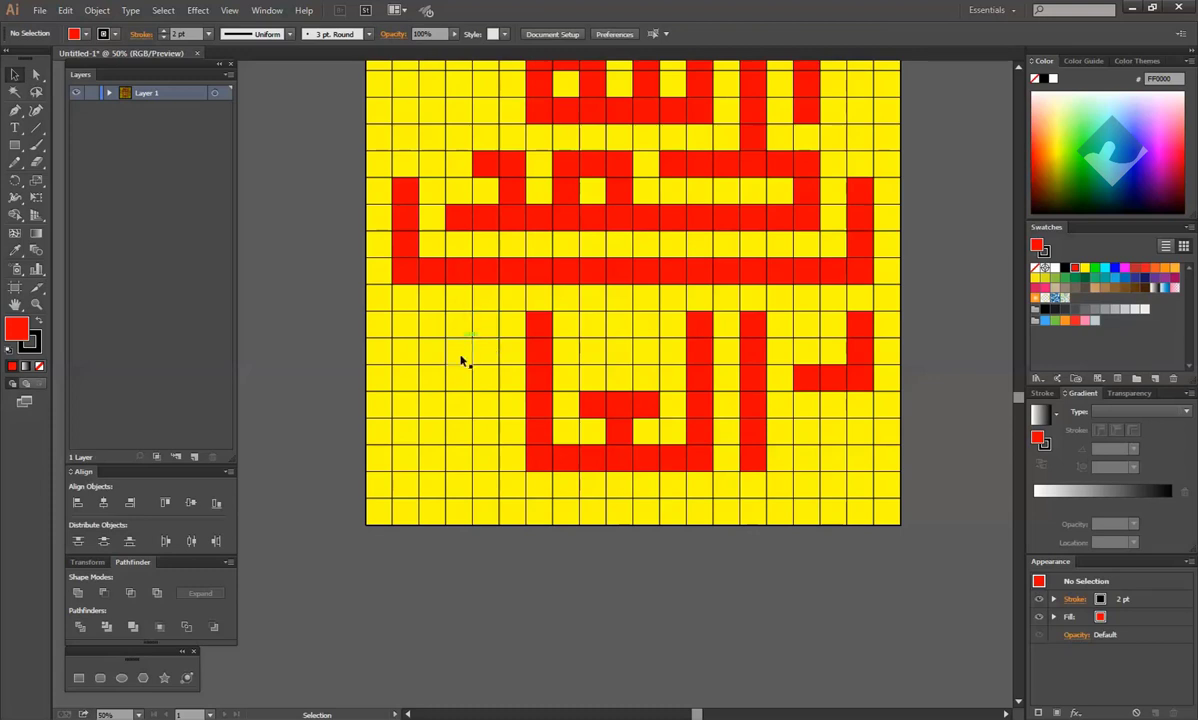
pyautogui.click(477, 382)
pyautogui.keyDown('shift'); pyautogui.click(460, 380); pyautogui.keyUp('shift')
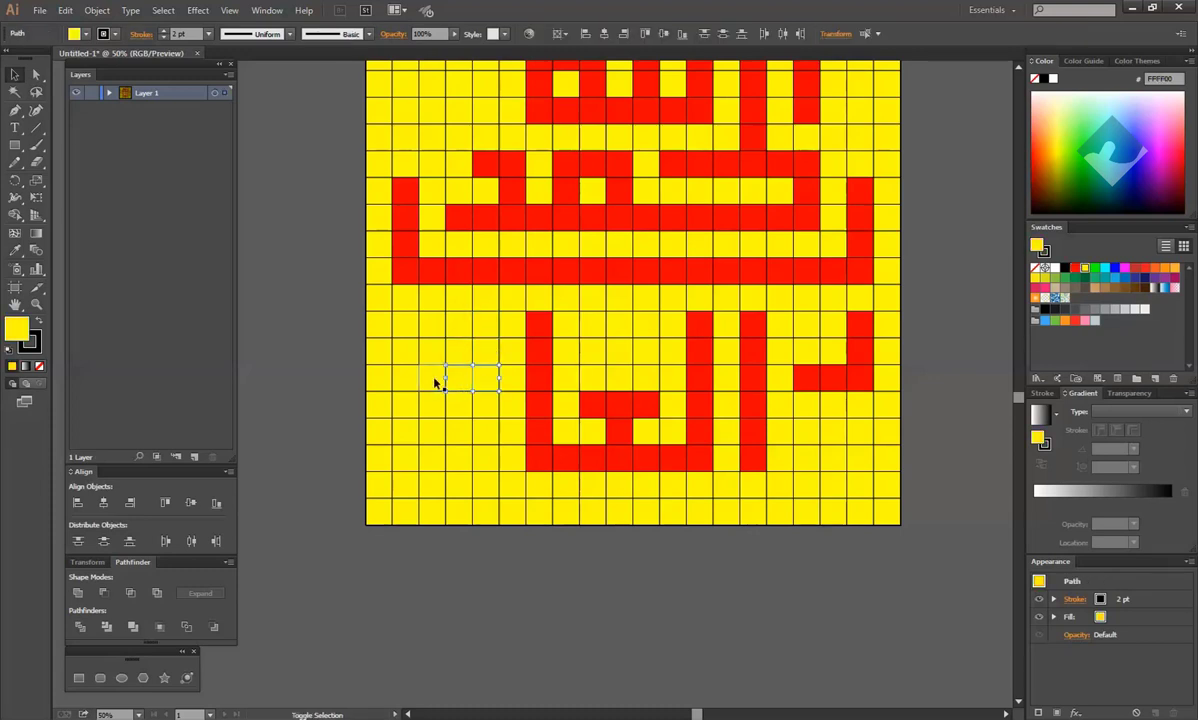
pyautogui.keyDown('shift'); pyautogui.click(435, 381); pyautogui.keyUp('shift')
pyautogui.keyDown('shift'); pyautogui.click(436, 437); pyautogui.keyUp('shift')
pyautogui.keyDown('shift'); pyautogui.click(487, 327); pyautogui.keyUp('shift')
pyautogui.keyDown('shift'); pyautogui.click(486, 352); pyautogui.keyUp('shift')
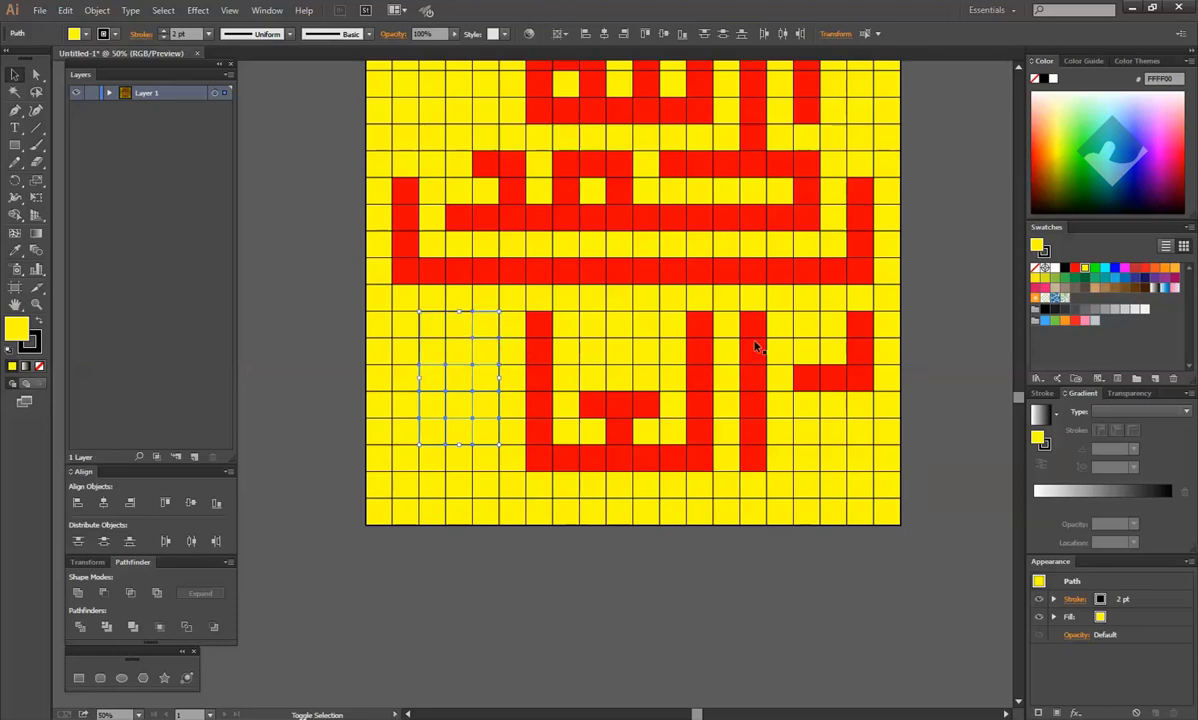
pyautogui.click(1075, 268)
pyautogui.click(436, 532)
pyautogui.click(436, 461)
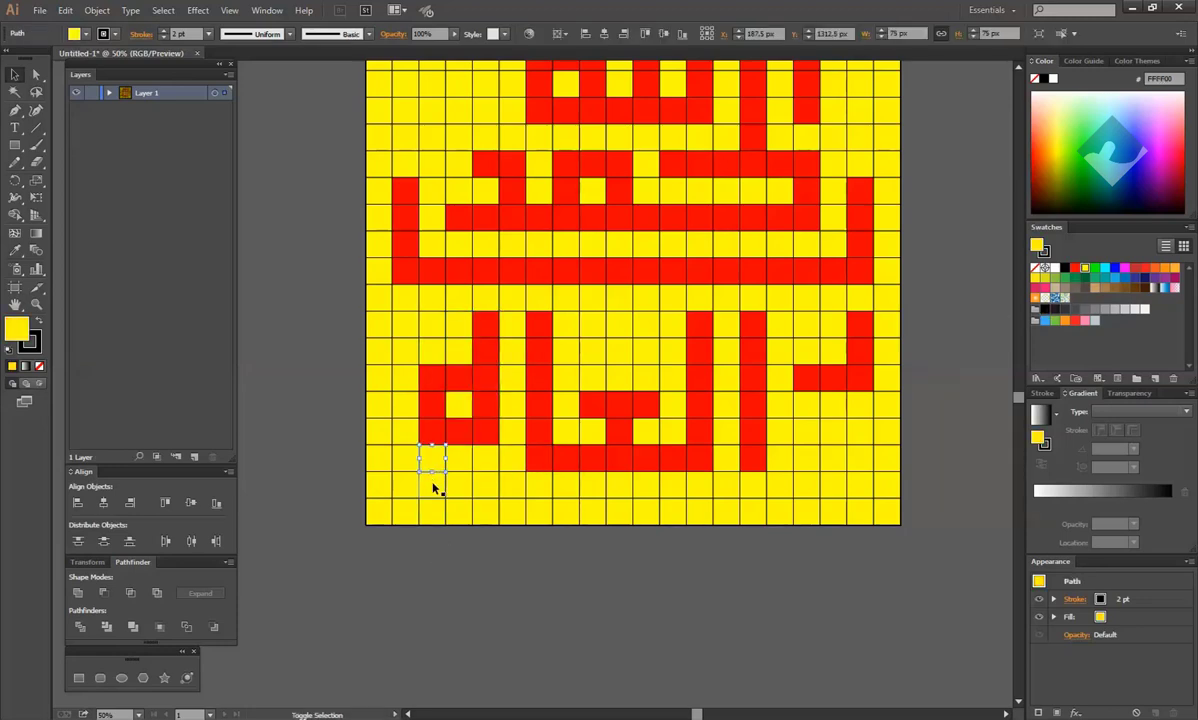
pyautogui.keyDown('shift'); pyautogui.click(432, 484); pyautogui.keyUp('shift')
pyautogui.keyDown('shift'); pyautogui.click(430, 512); pyautogui.keyUp('shift')
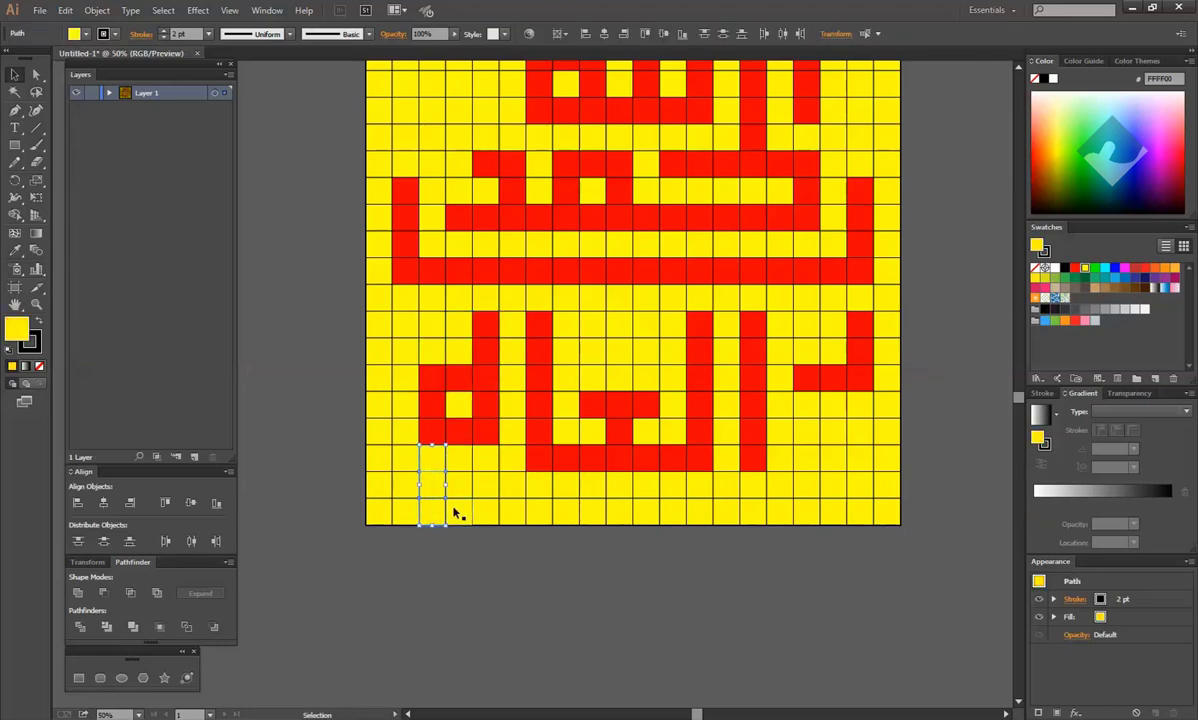
pyautogui.press('Delete')
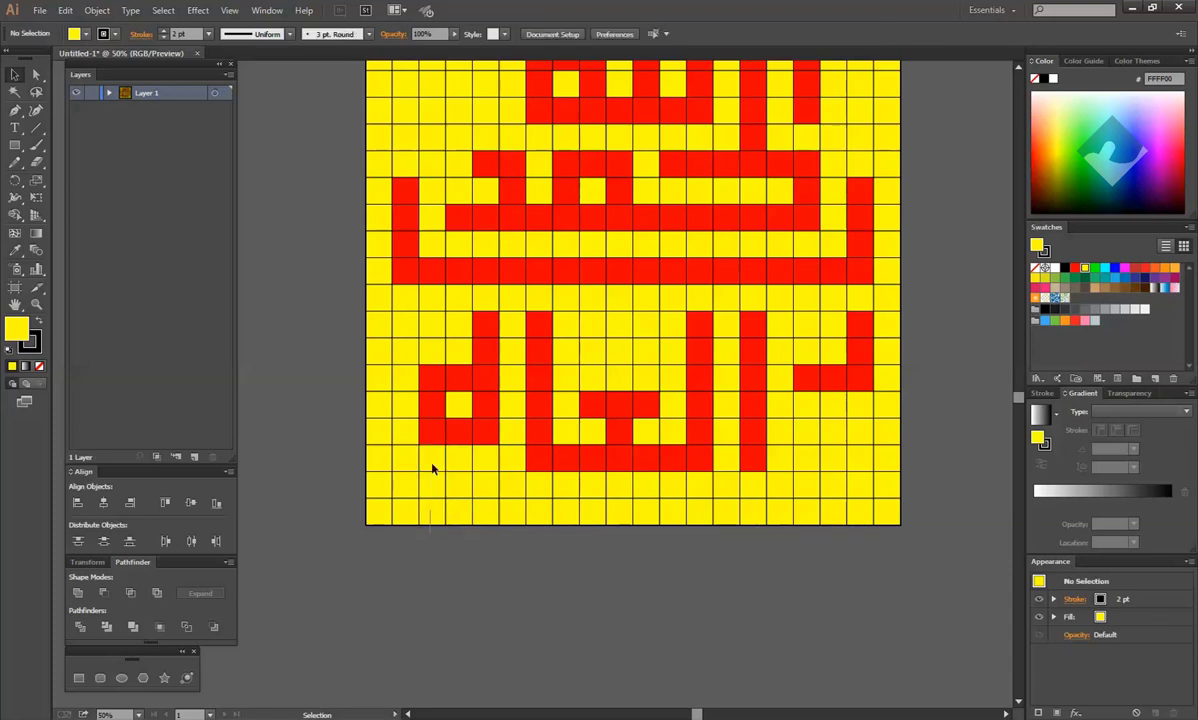
# Step: Extend the hollow-loop letter with a red tail down column 3, rows 18 to 20
pyautogui.click(433, 438)
pyautogui.keyDown('shift'); pyautogui.click(433, 461); pyautogui.keyUp('shift')
pyautogui.keyDown('shift'); pyautogui.click(433, 485); pyautogui.keyUp('shift')
pyautogui.keyDown('shift'); pyautogui.click(434, 512); pyautogui.keyUp('shift')
pyautogui.click(1075, 268)
# Step: Fill row 20 red from column 4 to column 17 and add a two-cell upright in column 17, rows 18 and 19
pyautogui.click(464, 538)
pyautogui.click(466, 514)
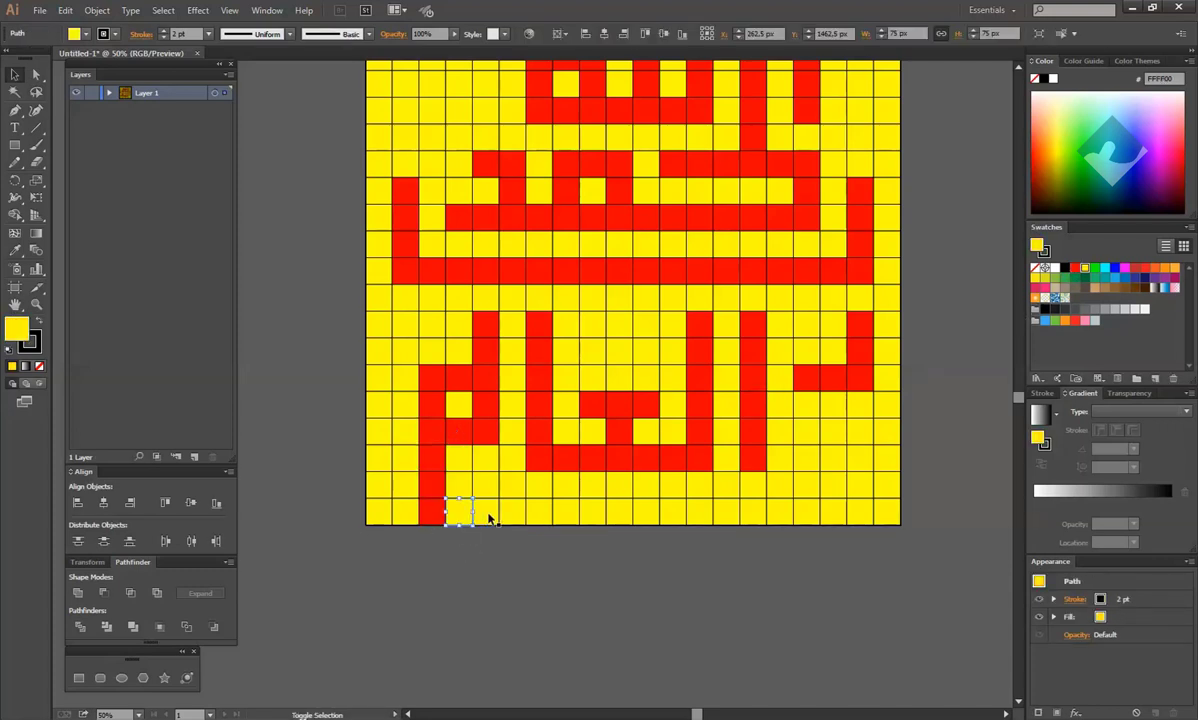
pyautogui.keyDown('shift'); pyautogui.click(490, 512); pyautogui.keyUp('shift')
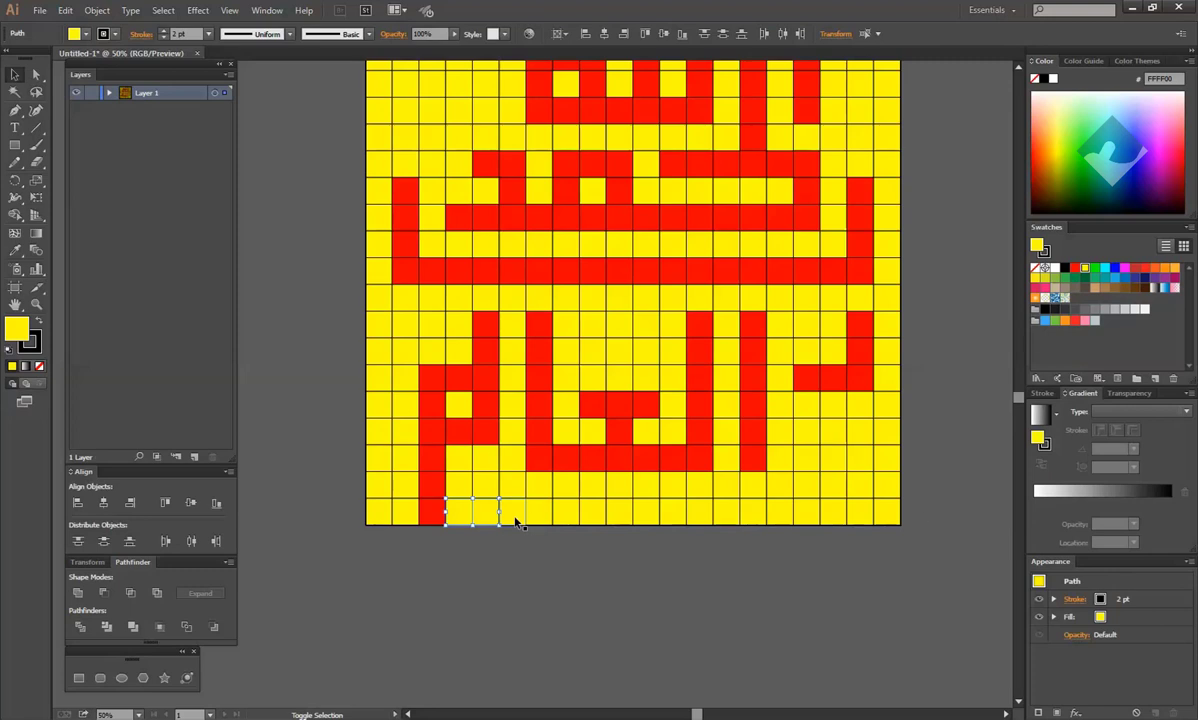
pyautogui.moveTo(431, 560); pyautogui.dragTo(806, 514)
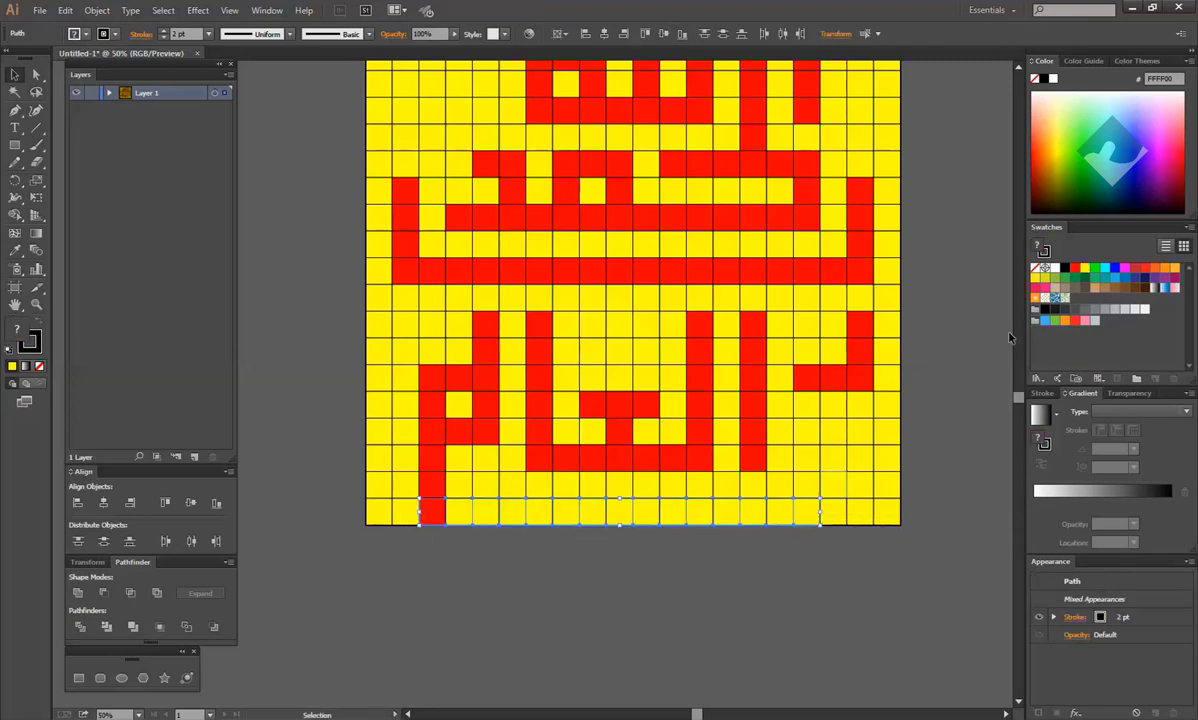
pyautogui.click(1075, 268)
pyautogui.click(850, 585)
pyautogui.click(807, 489)
pyautogui.keyDown('shift'); pyautogui.click(807, 463); pyautogui.keyUp('shift')
pyautogui.click(1075, 268)
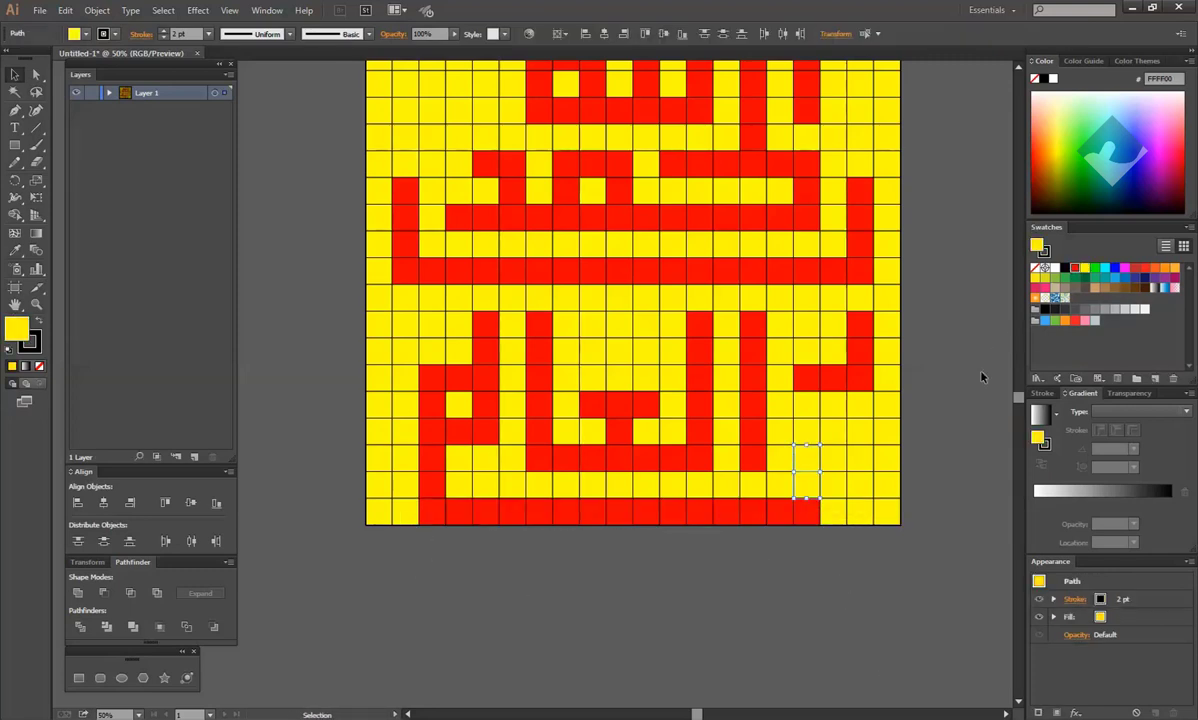
pyautogui.click(850, 553)
# Step: Fill columns 18 to 20 of row 20, rows 16 to 19 of column 20, and the cell in column 19, row 18, red
pyautogui.click(836, 514)
pyautogui.keyDown('shift'); pyautogui.click(860, 513); pyautogui.keyUp('shift')
pyautogui.keyDown('shift'); pyautogui.click(886, 510); pyautogui.keyUp('shift')
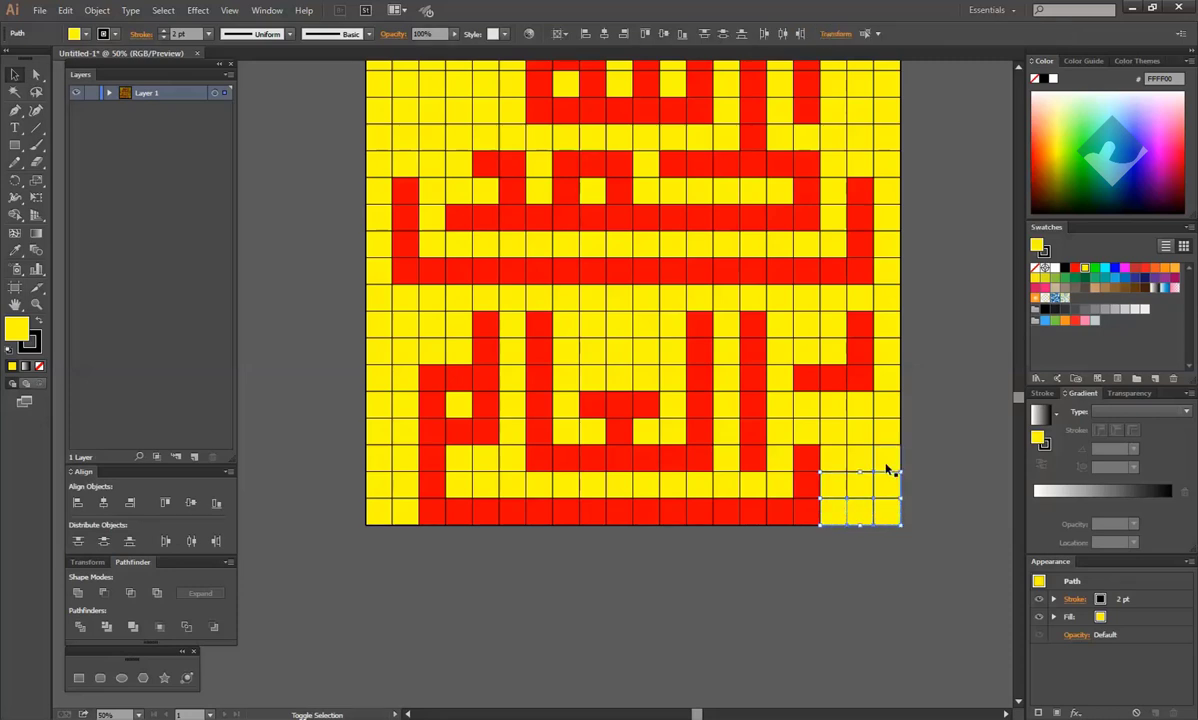
pyautogui.moveTo(886, 470); pyautogui.dragTo(835, 395)
pyautogui.click(1075, 268)
pyautogui.click(973, 423)
pyautogui.click(862, 461)
pyautogui.click(1075, 268)
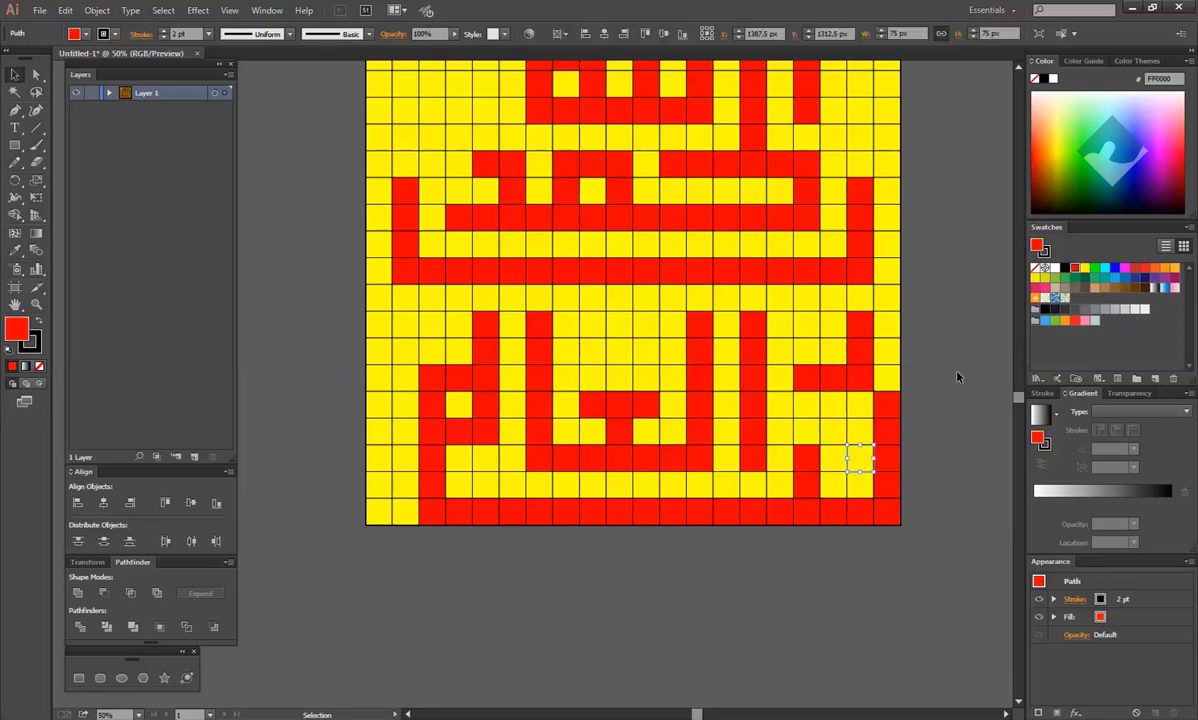
pyautogui.click(954, 376)
pyautogui.click(861, 405)
pyautogui.click(964, 344)
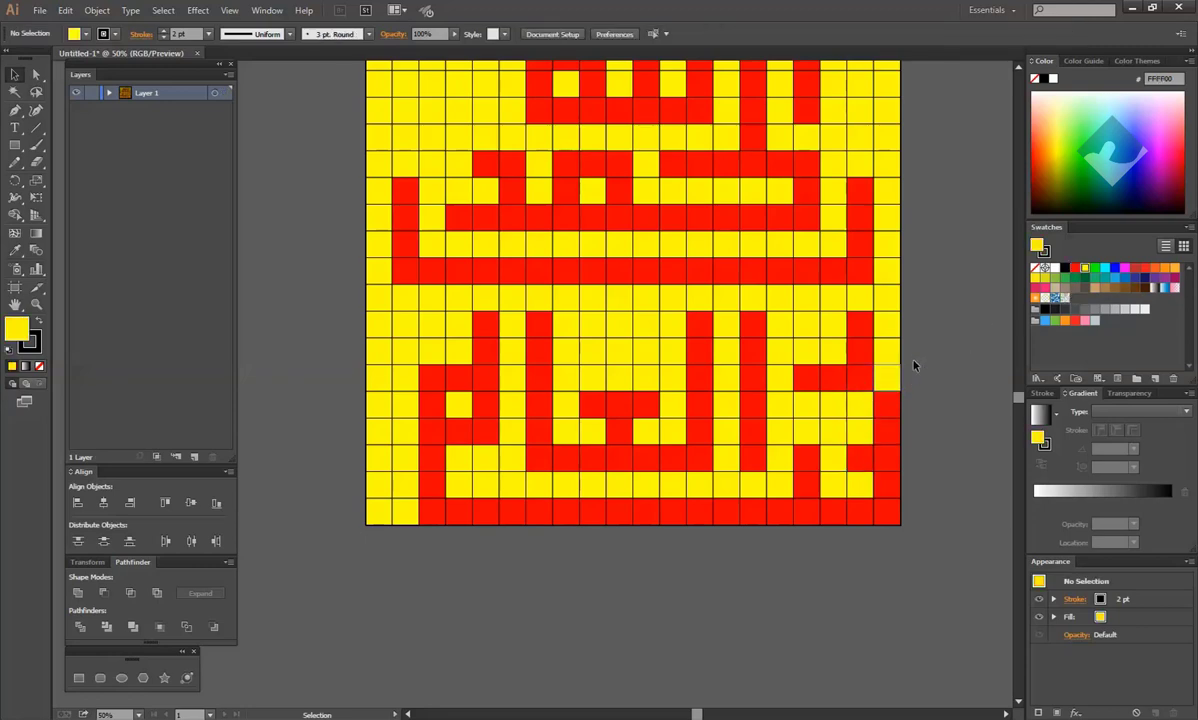
# Step: Recolour the small L-shaped letter in columns 17 to 19, rows 13 to 15, yellow to clear it
pyautogui.moveTo(915, 369); pyautogui.dragTo(789, 380)
pyautogui.press('i')
pyautogui.click(880, 376)
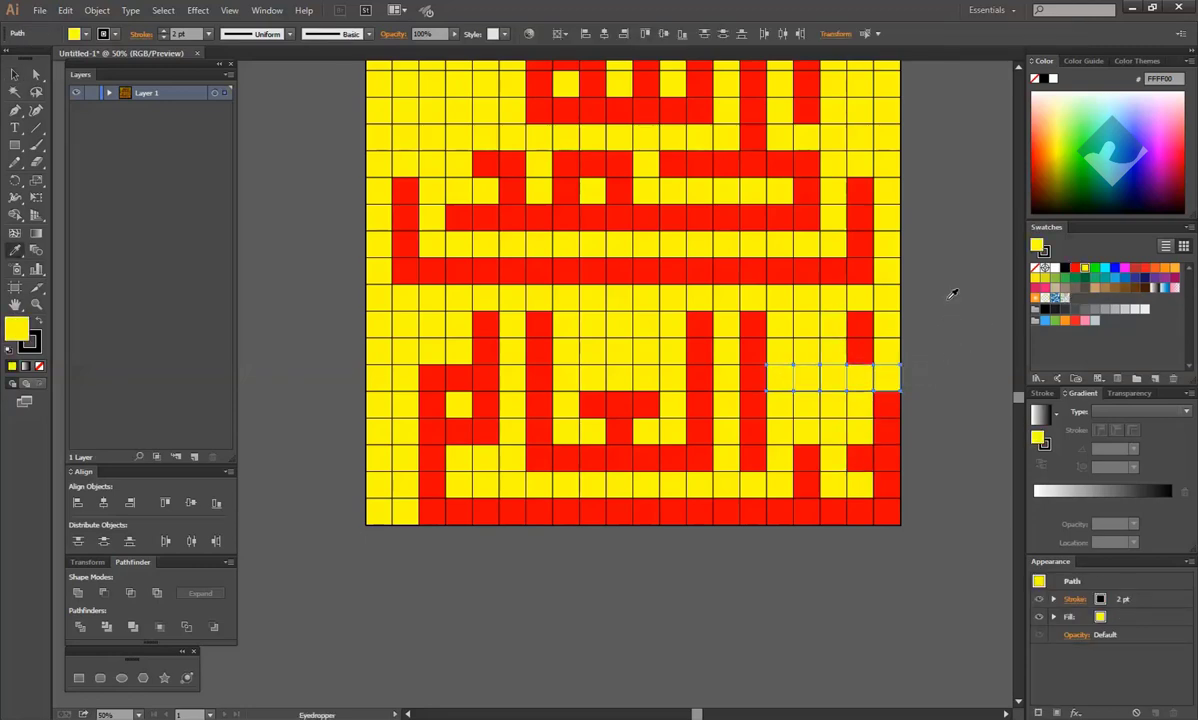
pyautogui.keyDown('ctrl'); pyautogui.moveTo(950, 294); pyautogui.dragTo(850, 356); pyautogui.keyUp('ctrl')
pyautogui.click(836, 352)
pyautogui.click(15, 76)
pyautogui.click(945, 352)
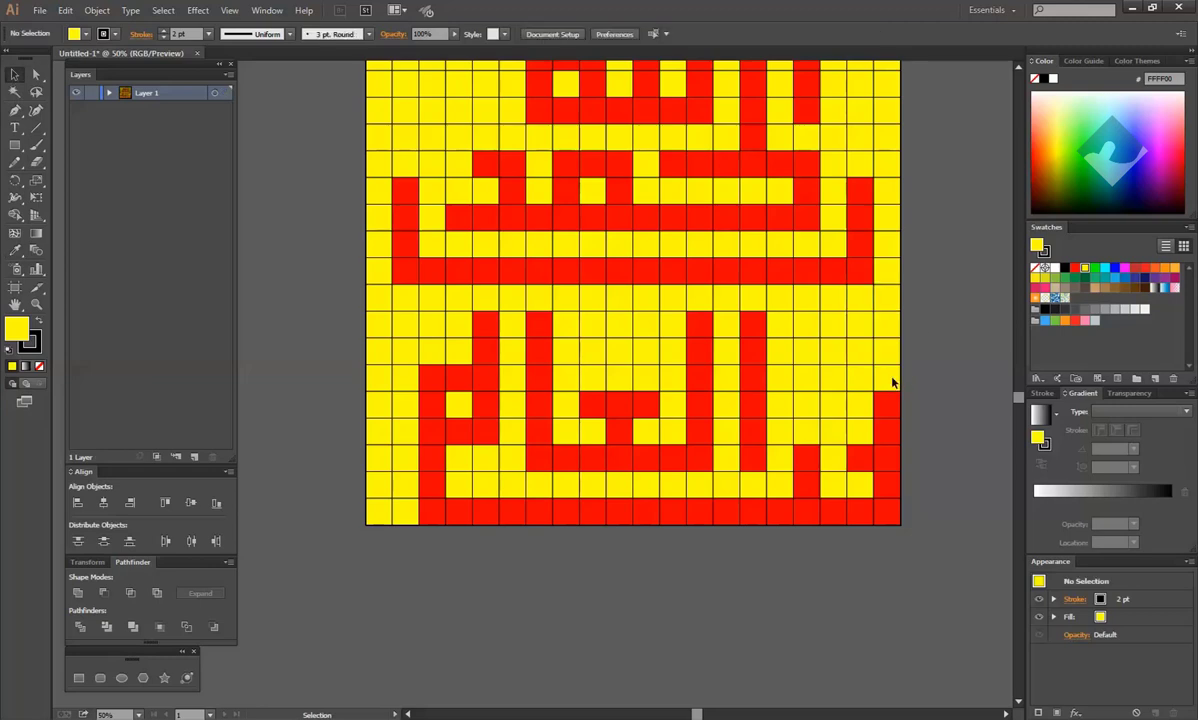
# Step: Extend the red upright in column 20 up to row 14 and fill the cell in column 19, row 14, red
pyautogui.moveTo(888, 402); pyautogui.dragTo(886, 408)
pyautogui.click(1075, 268)
pyautogui.click(940, 372)
pyautogui.click(861, 352)
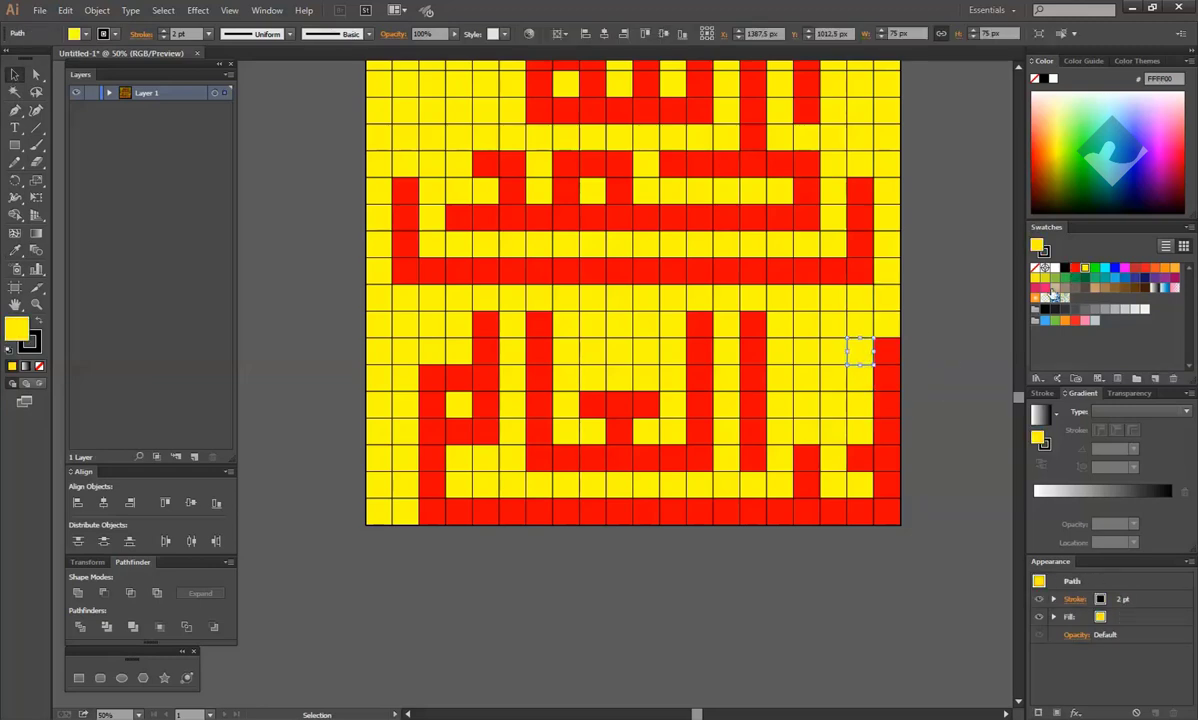
pyautogui.click(1075, 268)
pyautogui.hotkey('ctrl', 'shift', 'a')
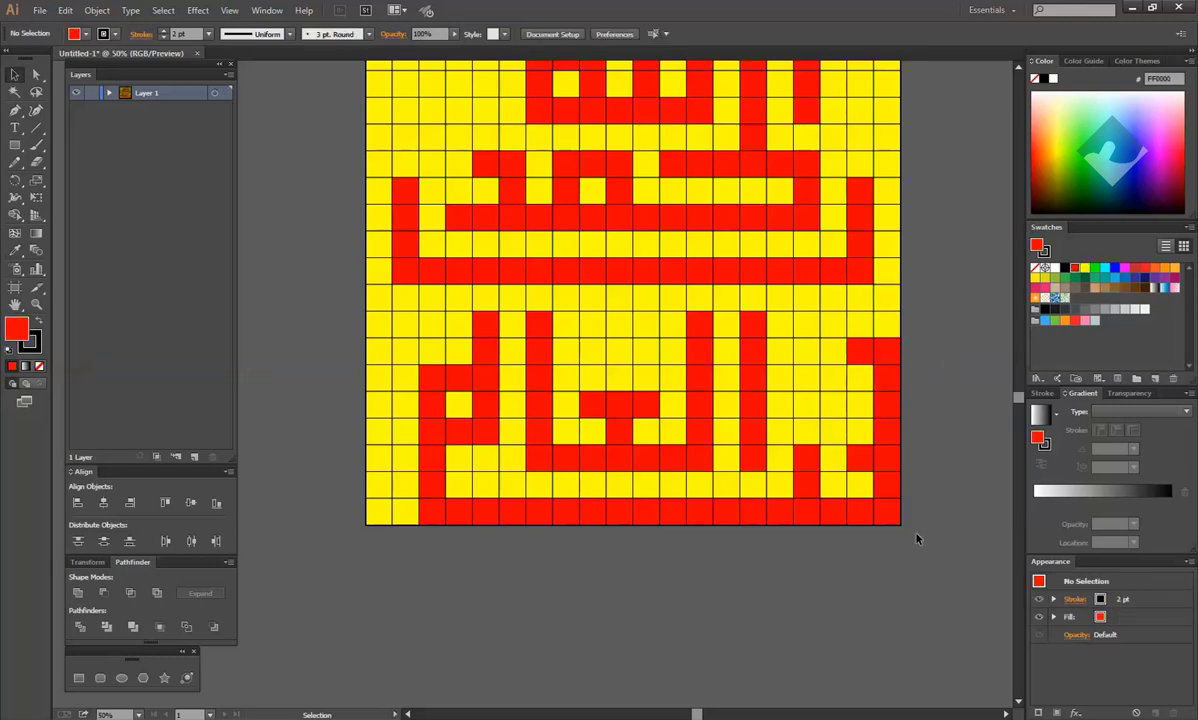
# Step: Recolour the cell in column 16 of the long red bar in row 11 yellow to leave a gap
pyautogui.scroll(1, 880, 510)
pyautogui.scroll(-1, 876, 503)
pyautogui.scroll(1, 815, 375)
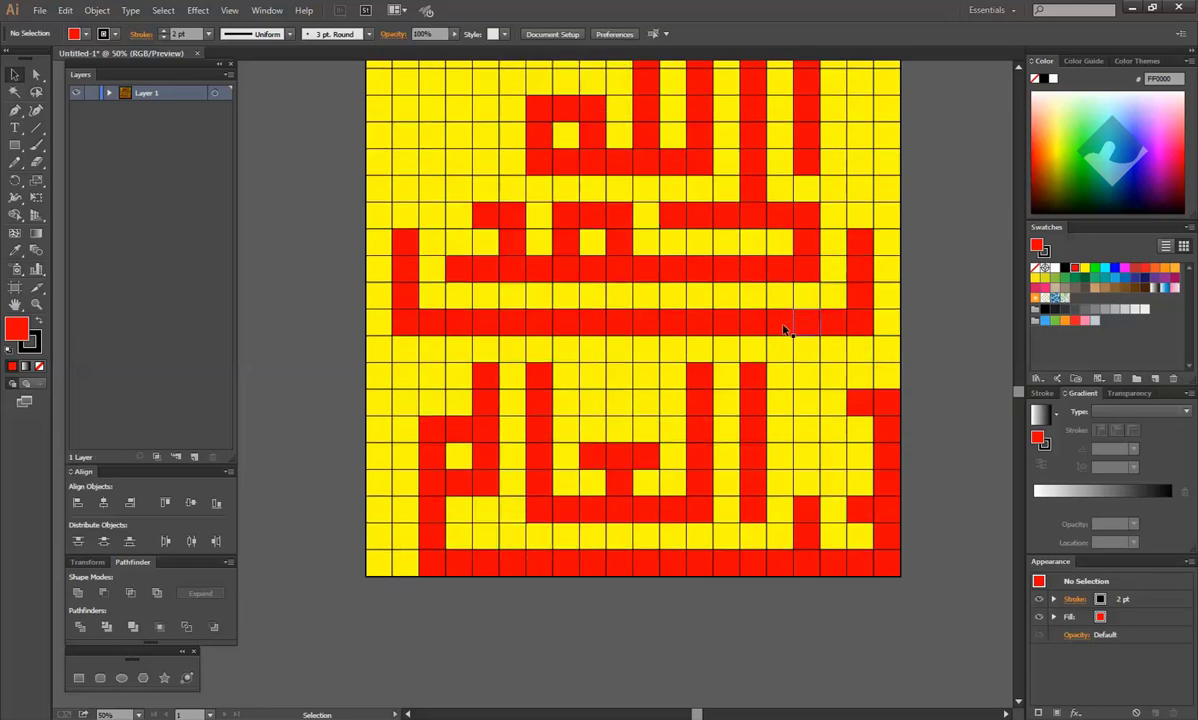
pyautogui.click(785, 330)
pyautogui.press('i')
pyautogui.click(726, 300)
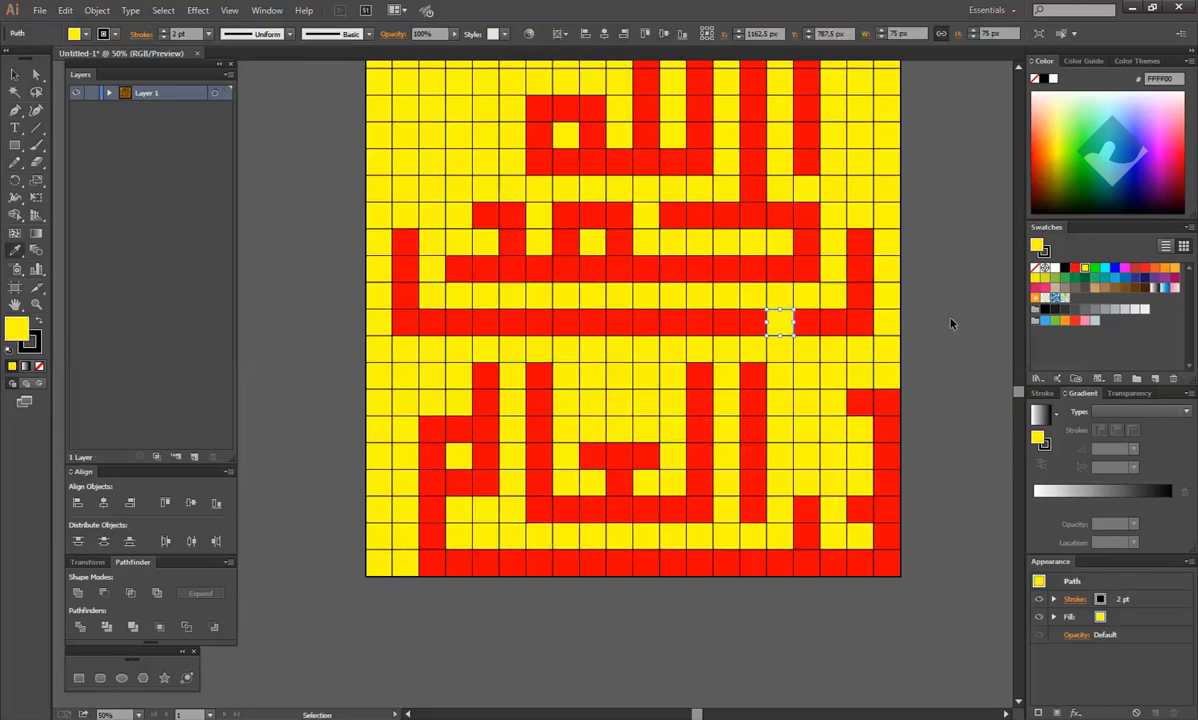
pyautogui.hotkey('ctrl', 'shift', 'a')
pyautogui.press('v')
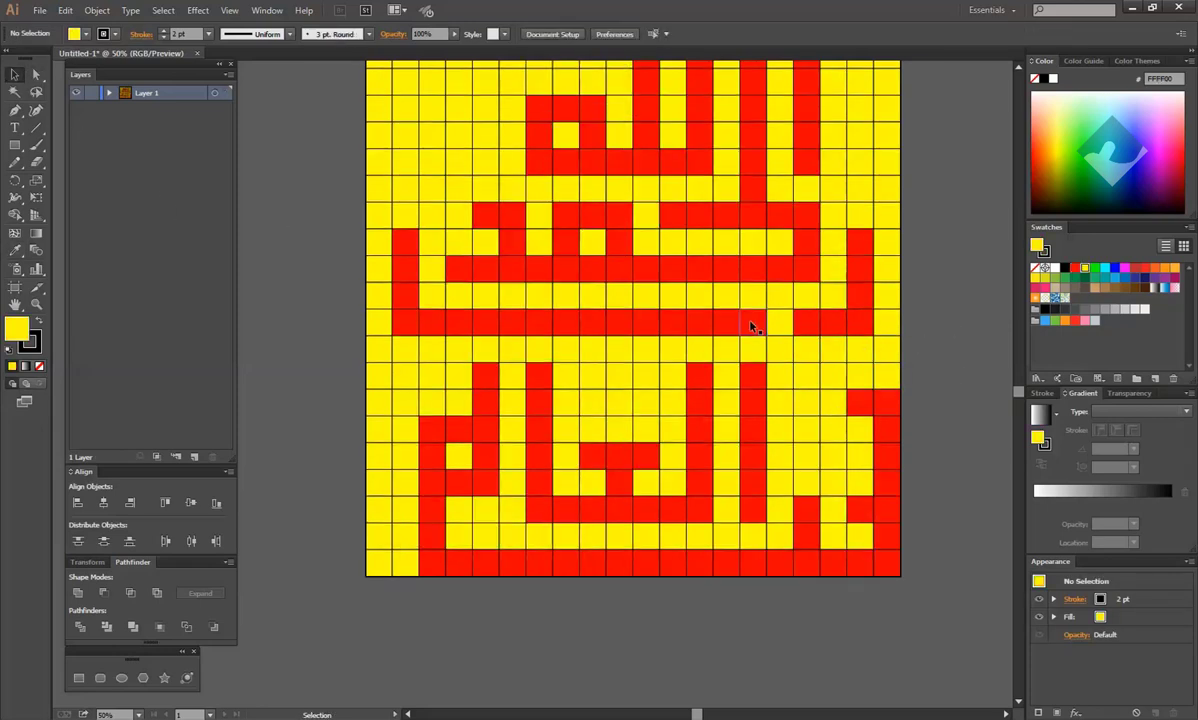
# Step: Fill single-cell red dots in column 18, row 16, and in column 10, row 13
pyautogui.click(833, 465)
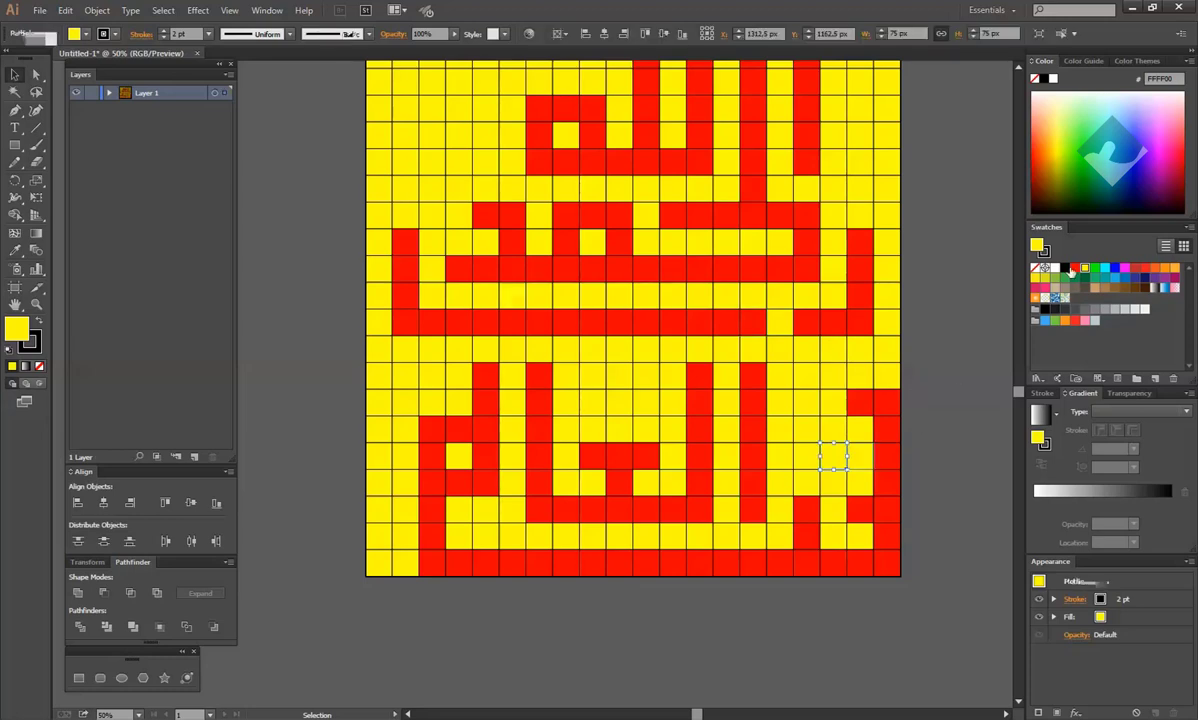
pyautogui.click(1074, 269)
pyautogui.click(802, 617)
pyautogui.scroll(1, 802, 617)
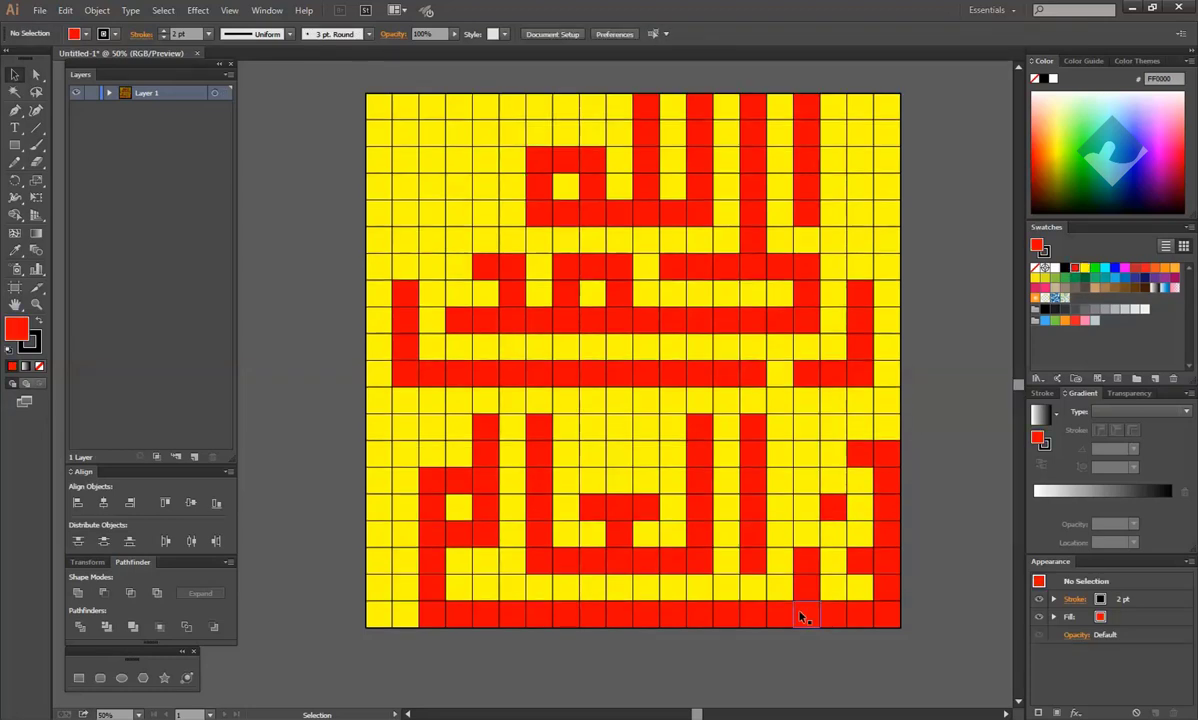
pyautogui.scroll(1, 803, 617)
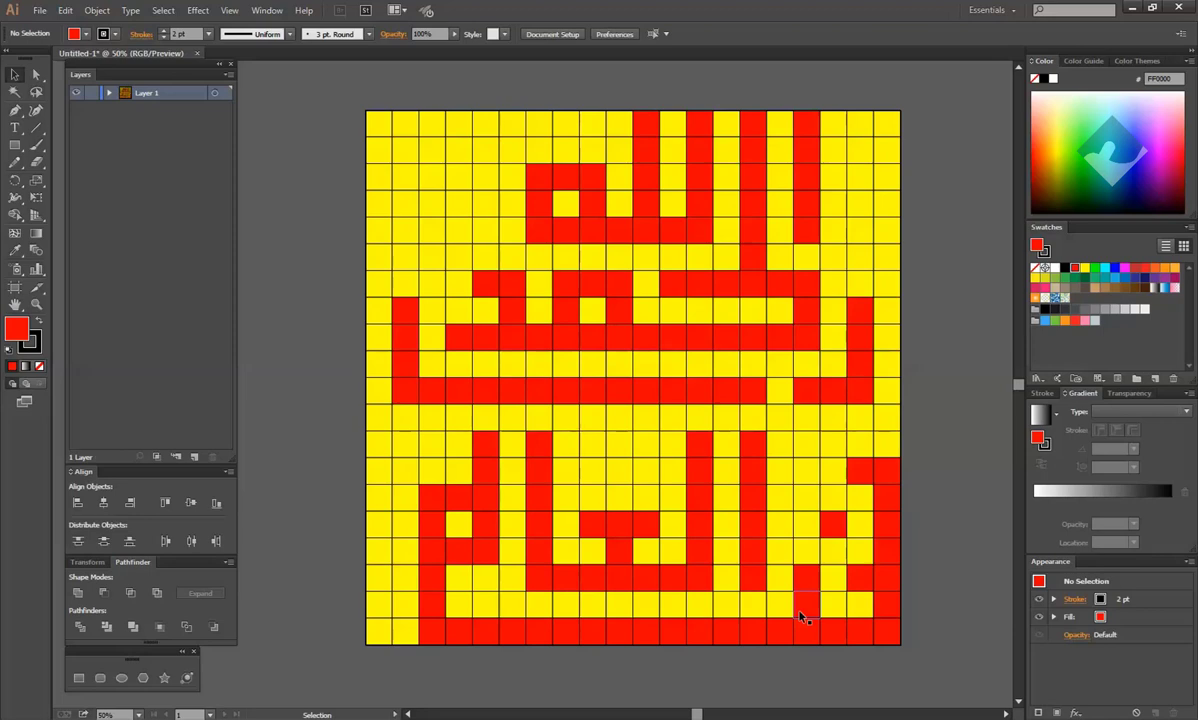
pyautogui.click(618, 445)
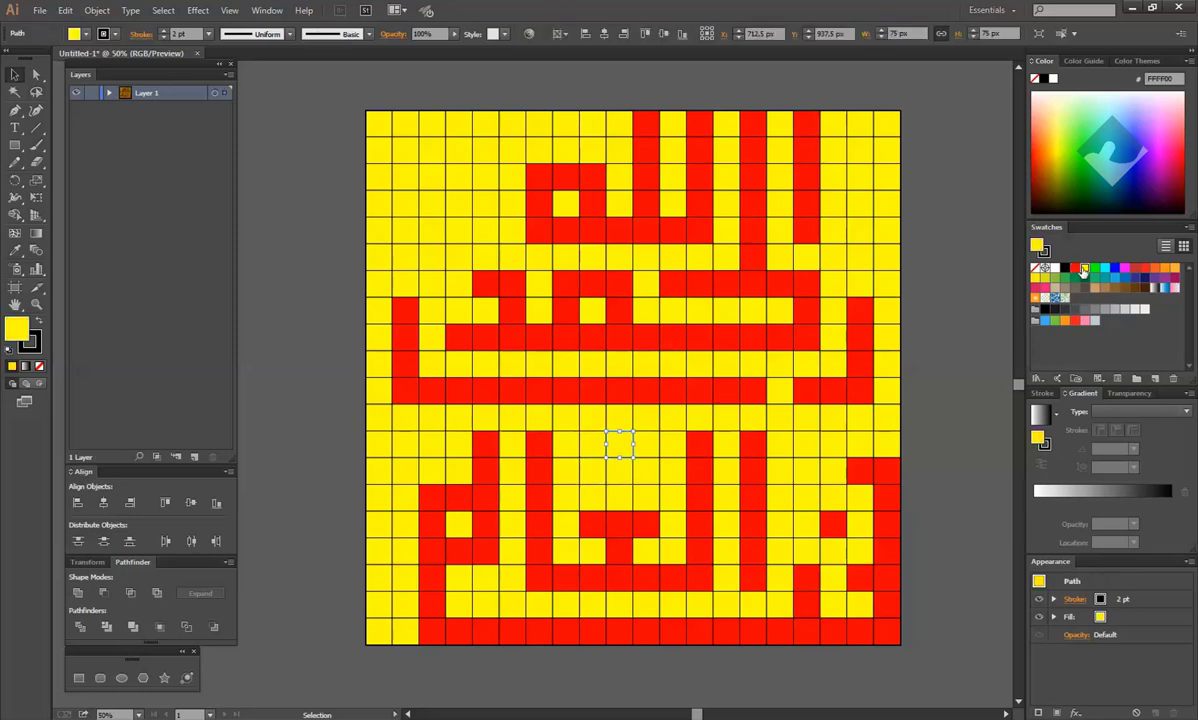
pyautogui.click(1074, 268)
pyautogui.hotkey('ctrl', 'shift', 'a')
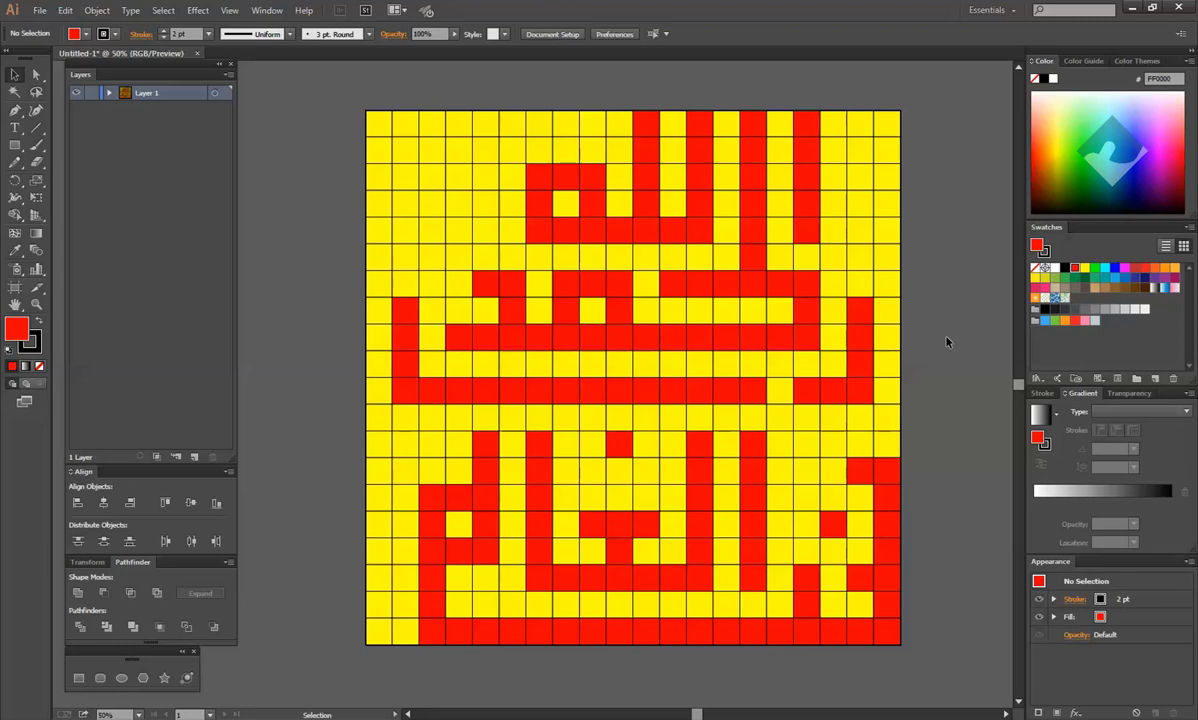
# Step: Recolour the block of cells in columns 1 to 6, rows 15 to 18, yellow with the Eyedropper
pyautogui.moveTo(289, 508); pyautogui.dragTo(514, 568)
pyautogui.press('i')
pyautogui.click(577, 481)
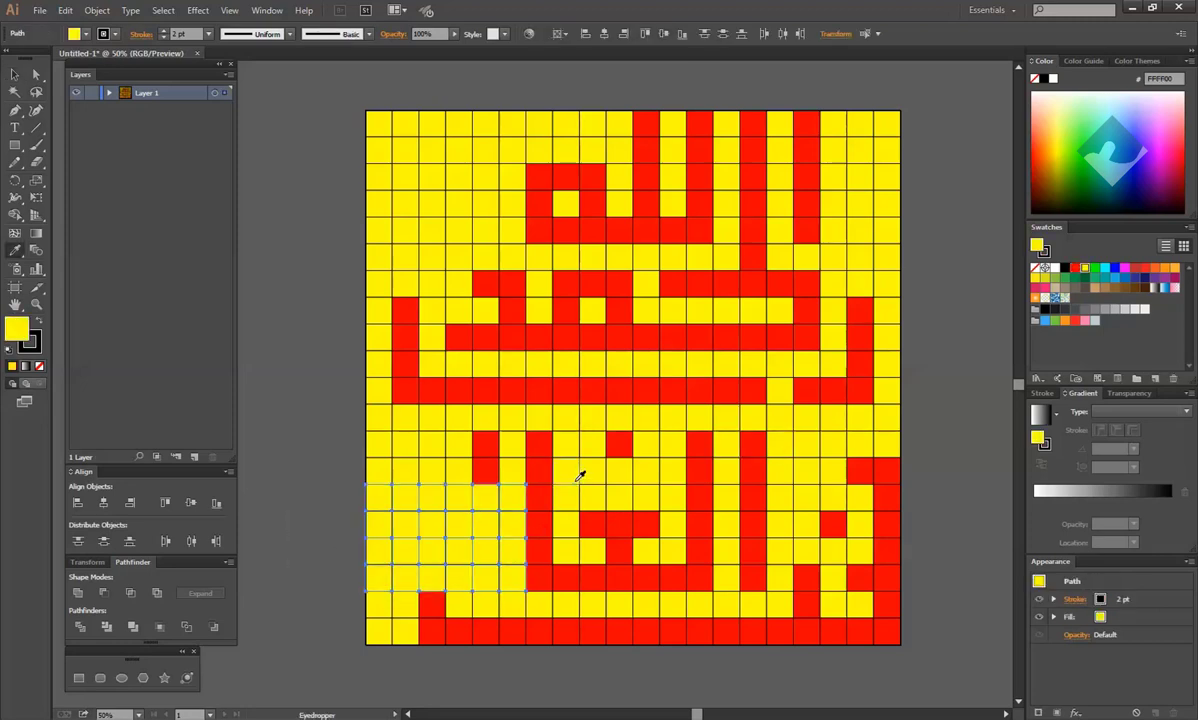
# Step: Fill a hollow 3 × 3 red loop in columns 3 to 5, rows 16 to 18, and join its stem in column 5, row 15
pyautogui.press('v')
pyautogui.click(440, 580)
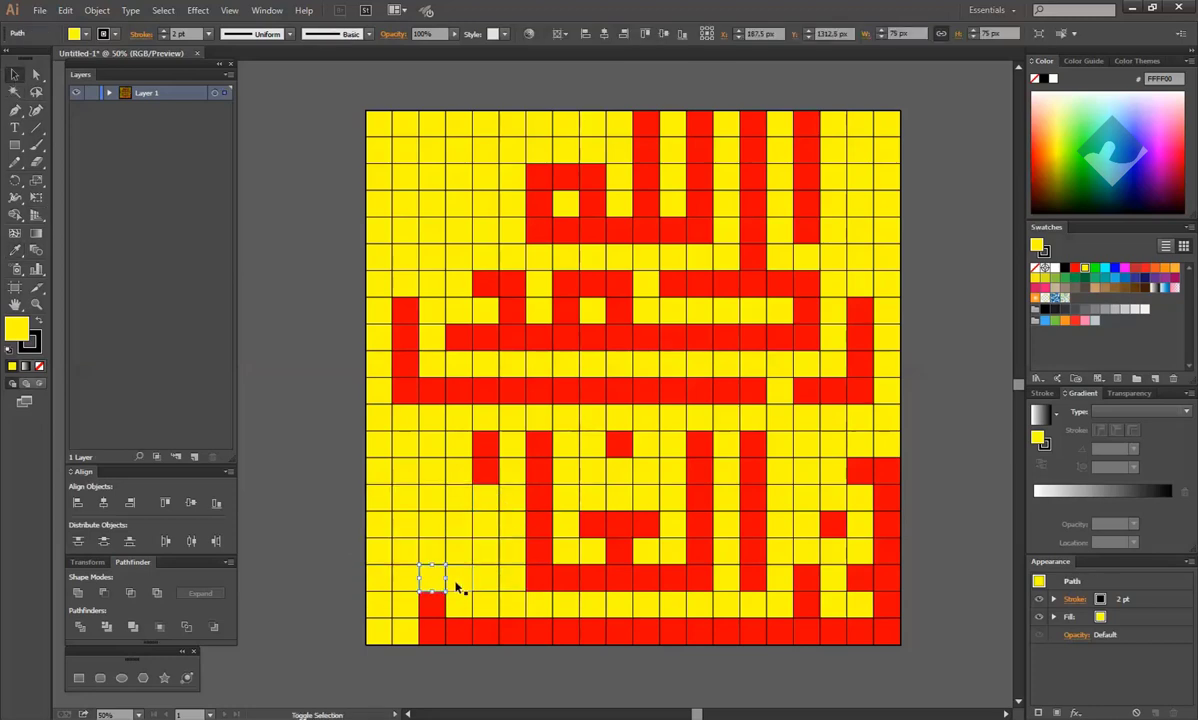
pyautogui.keyDown('shift'); pyautogui.click(459, 585); pyautogui.keyUp('shift')
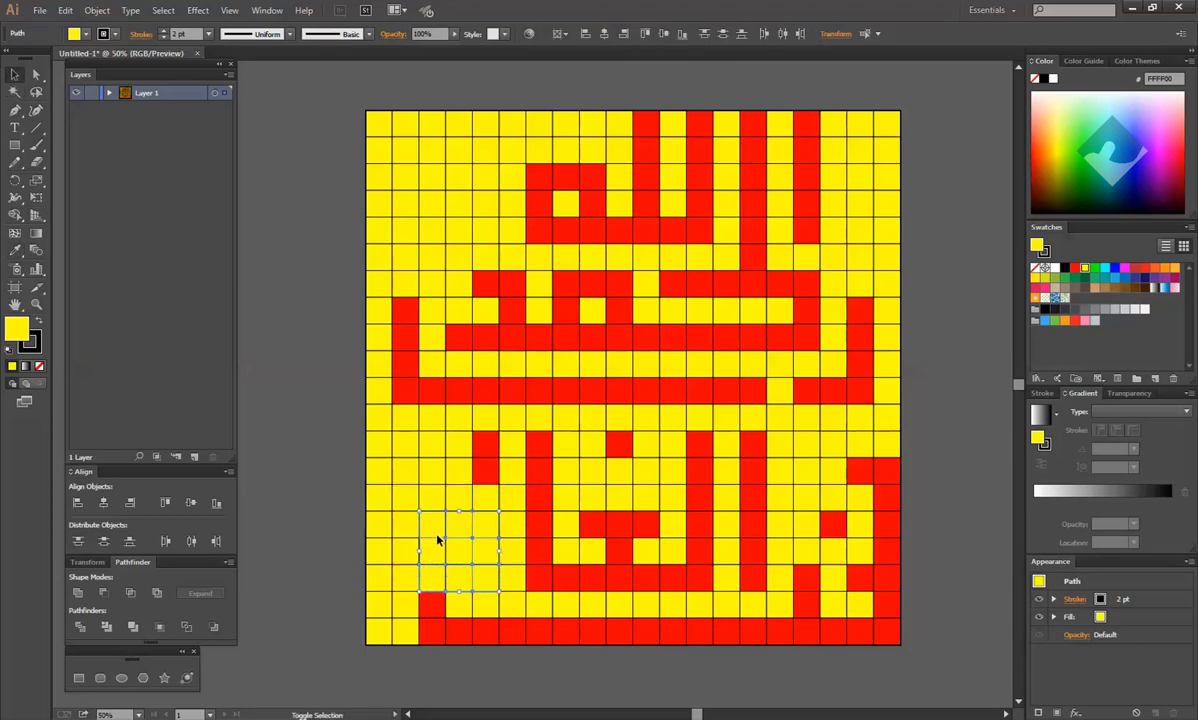
pyautogui.click(1075, 268)
pyautogui.click(302, 457)
pyautogui.click(485, 497)
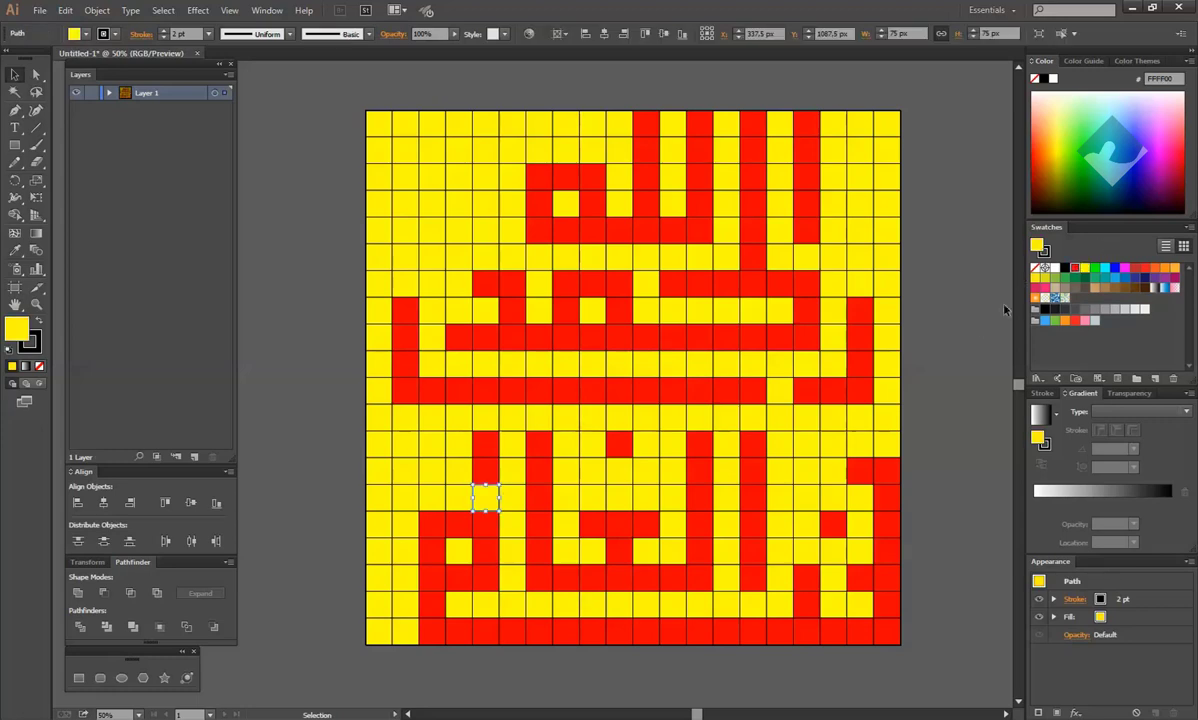
pyautogui.click(1075, 268)
pyautogui.click(935, 432)
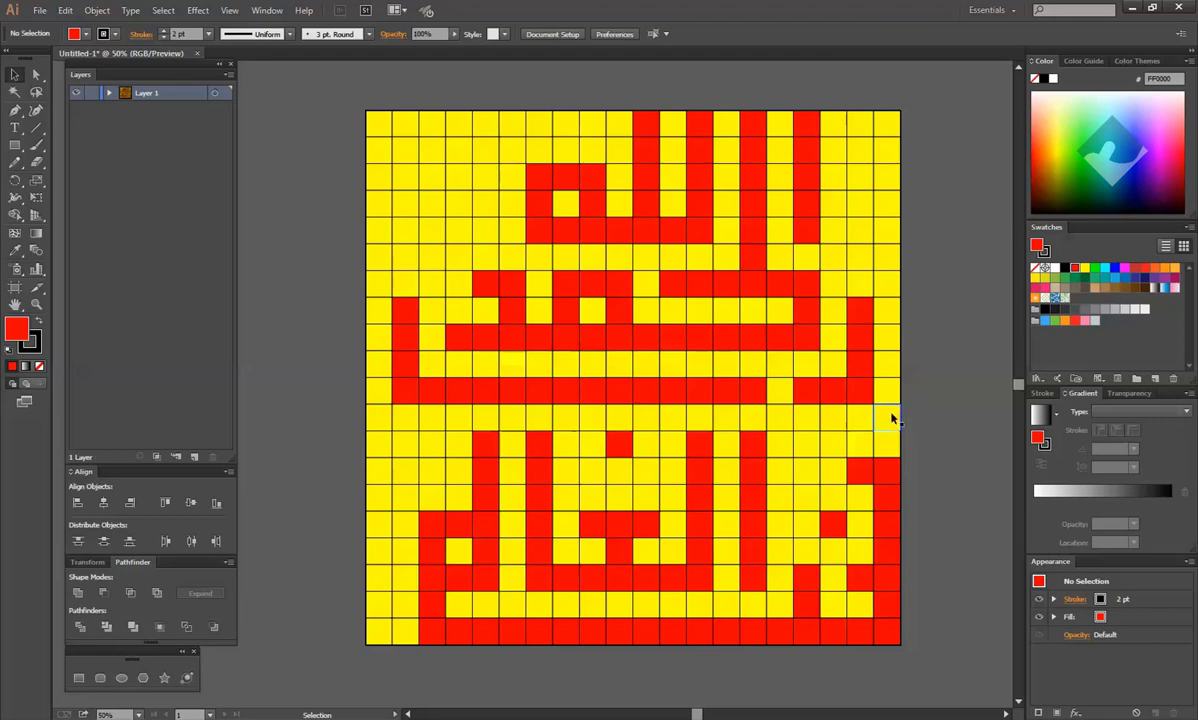
# Step: Fill two single-cell red dots in row 3, in columns 3 and 5
pyautogui.click(485, 176)
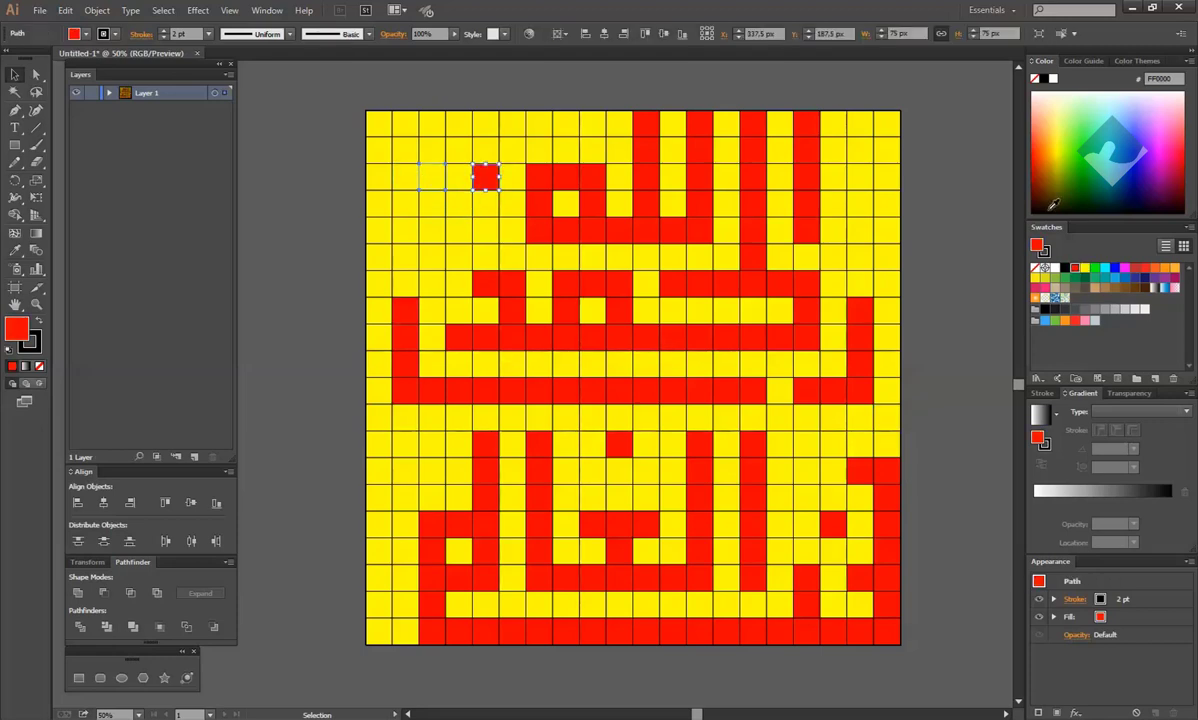
pyautogui.click(429, 178)
pyautogui.click(1075, 268)
pyautogui.click(940, 244)
# Step: Select all the yellow background cells with the Magic Wand and delete them
pyautogui.press('y')
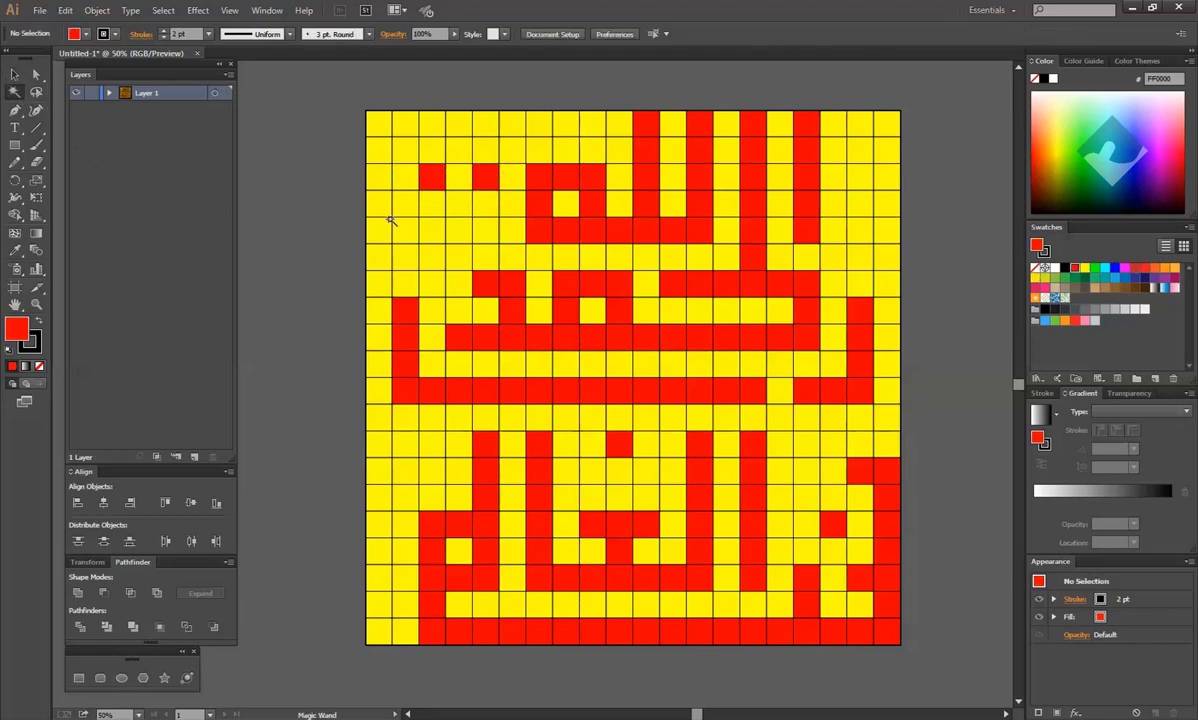
pyautogui.click(394, 219)
pyautogui.press('Delete')
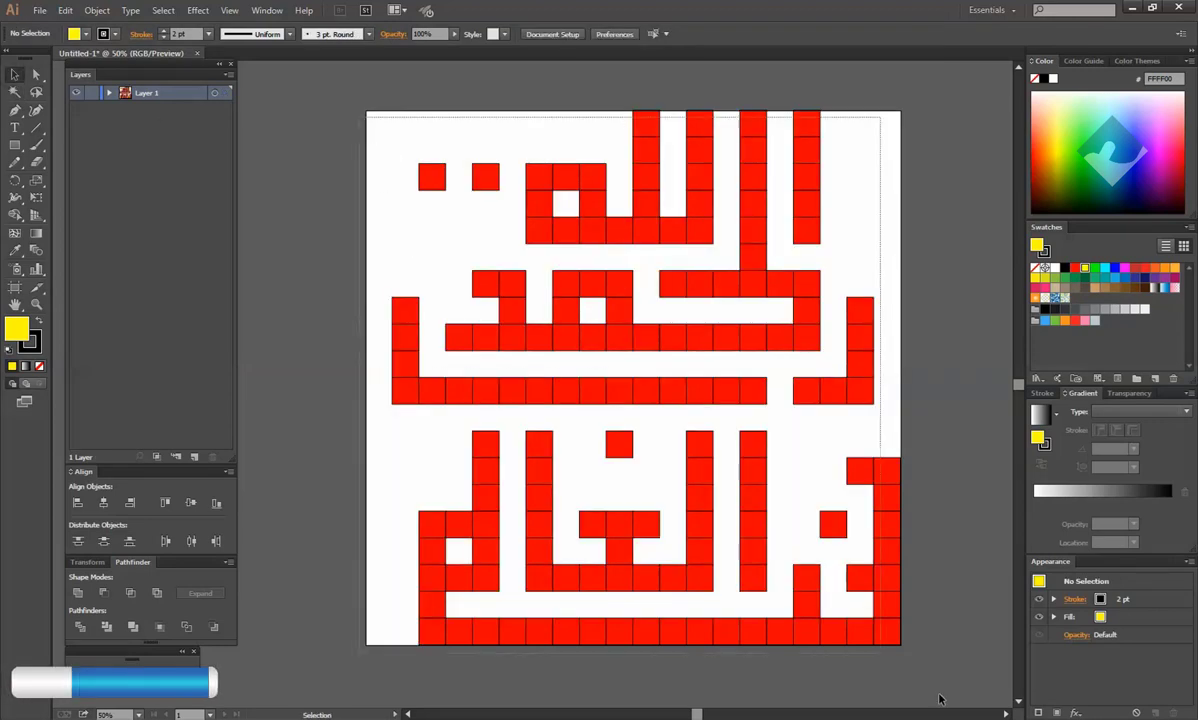
# Step: Remove the black stroke from all the red cells and scale the whole calligraphy down proportionally
pyautogui.hotkey('ctrl', 'a')
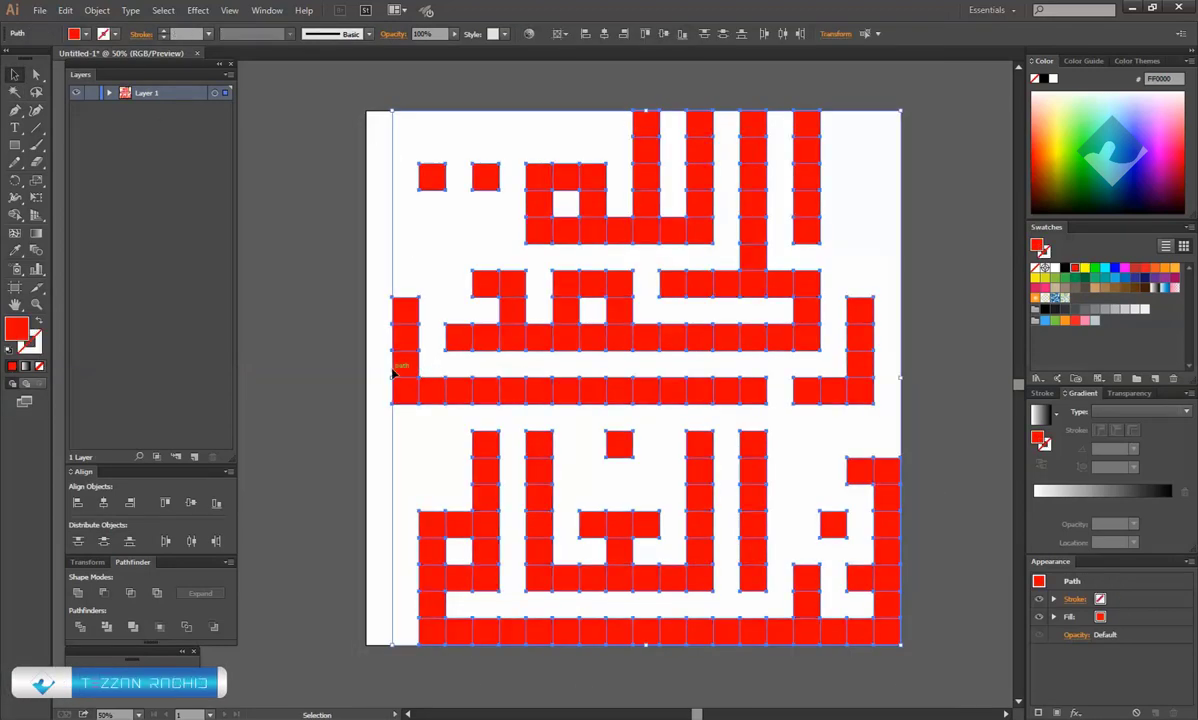
pyautogui.moveTo(899, 113); pyautogui.dragTo(748, 271)
pyautogui.click(776, 388)
pyautogui.scroll(2, 675, 488)
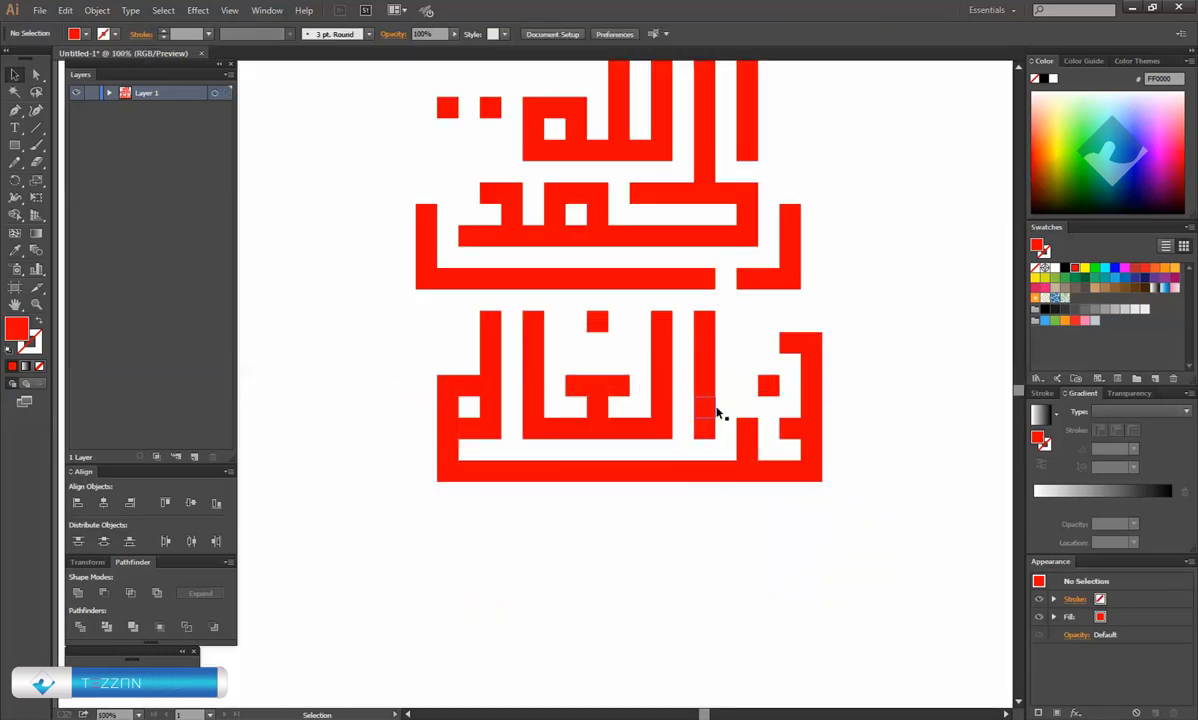
# Step: Move the pair of square dots from beside the top word to just below the baseline of the lowest word's first letters
pyautogui.scroll(2, 716, 413)
pyautogui.moveTo(426, 144); pyautogui.dragTo(746, 605)
pyautogui.scroll(3, 760, 578)
pyautogui.press('Delete')
pyautogui.moveTo(831, 562); pyautogui.dragTo(586, 630)
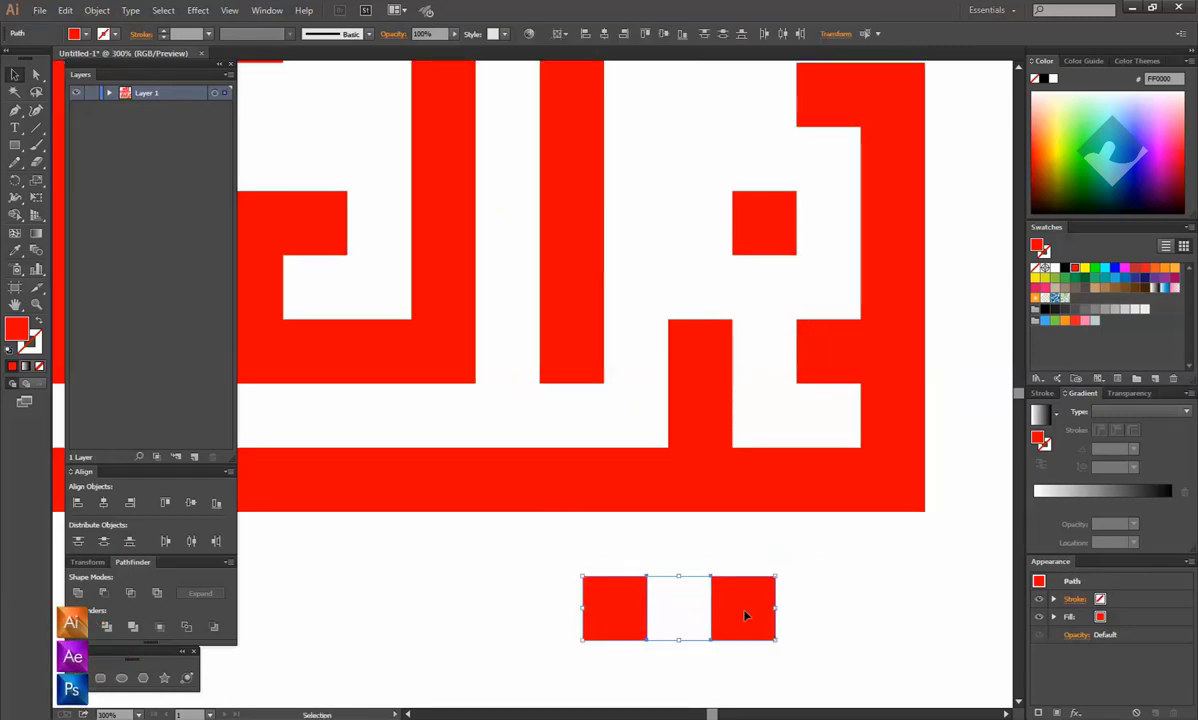
pyautogui.moveTo(746, 613); pyautogui.dragTo(770, 614)
pyautogui.moveTo(839, 590); pyautogui.dragTo(622, 639)
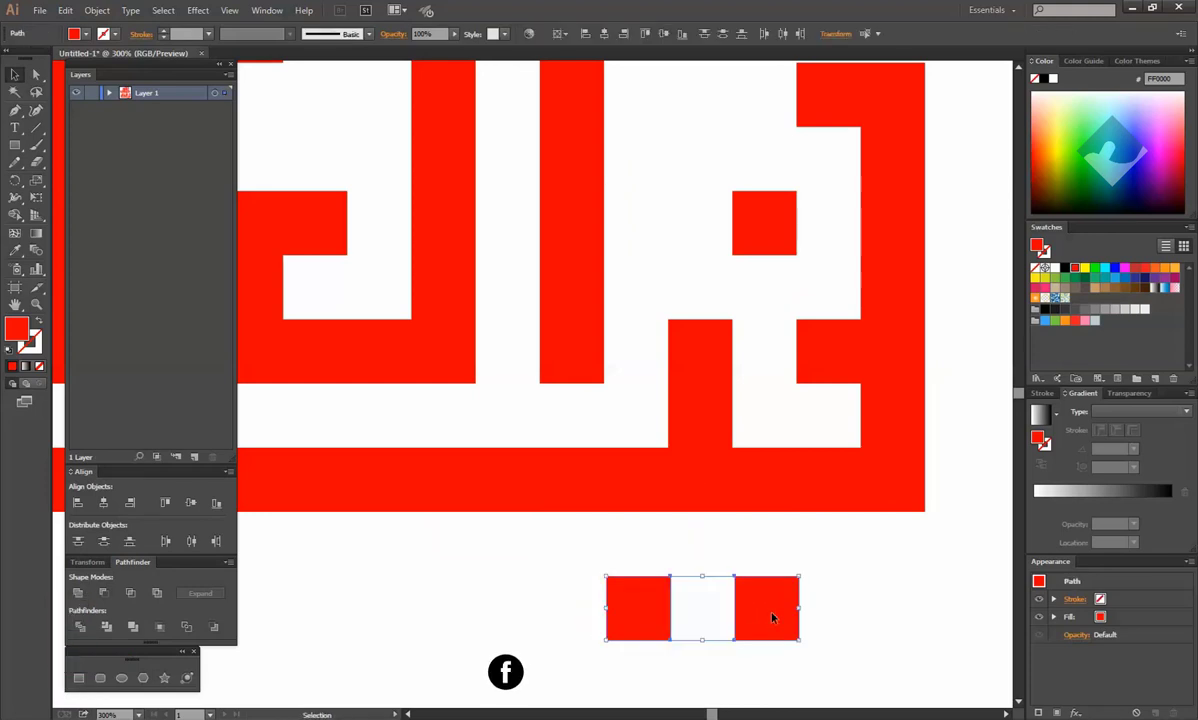
pyautogui.moveTo(775, 615); pyautogui.dragTo(770, 615)
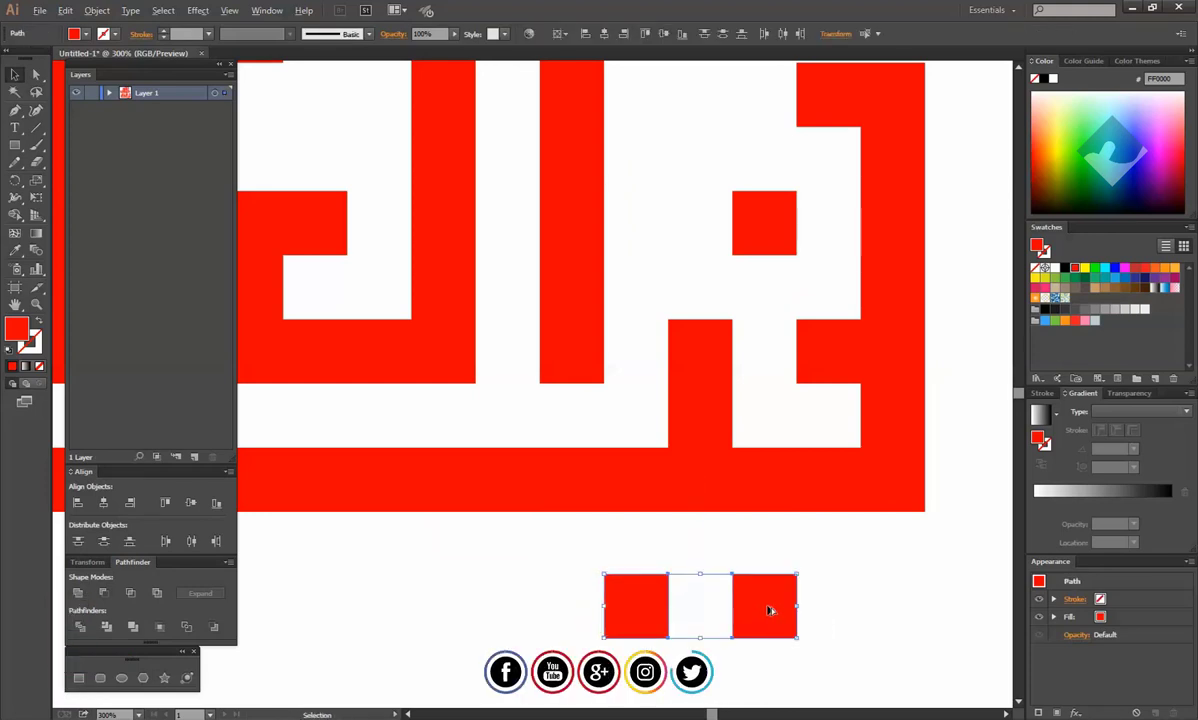
pyautogui.keyDown('alt'); pyautogui.scroll(-4, 770, 615); pyautogui.keyUp('alt')
pyautogui.click(837, 607)
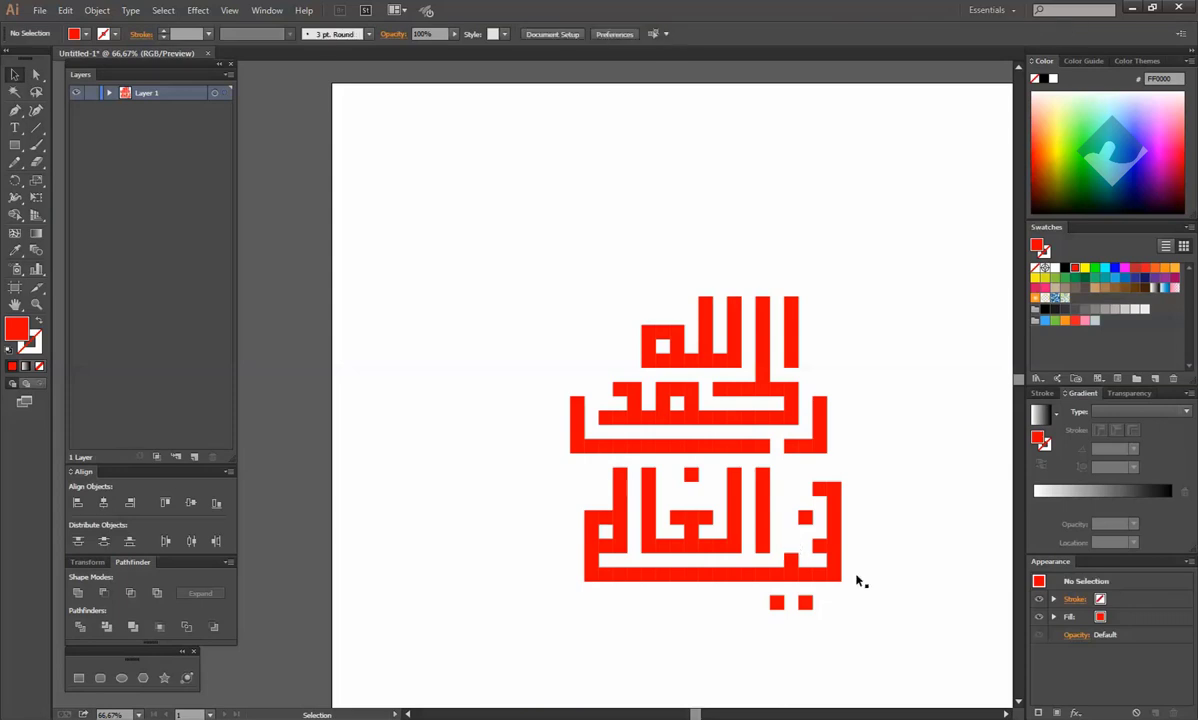
# Step: Unite the grid cells of the top word, then those of the middle word with its tall ascender
pyautogui.moveTo(554, 242); pyautogui.dragTo(738, 368)
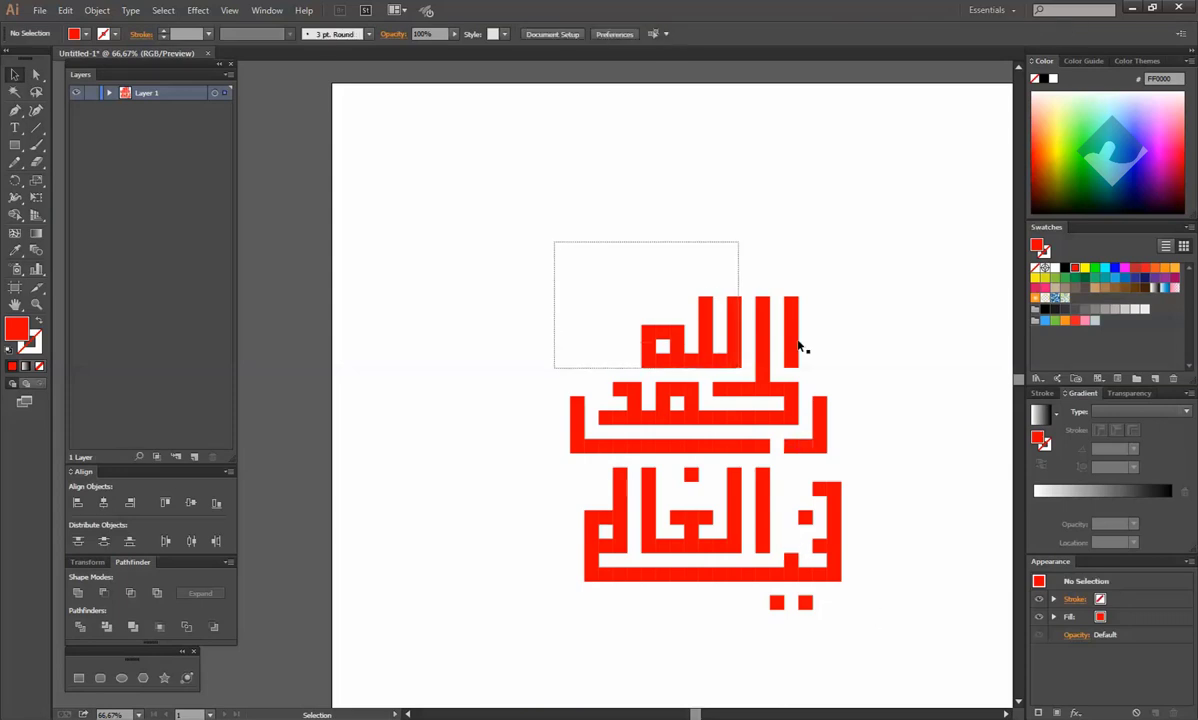
pyautogui.click(913, 322)
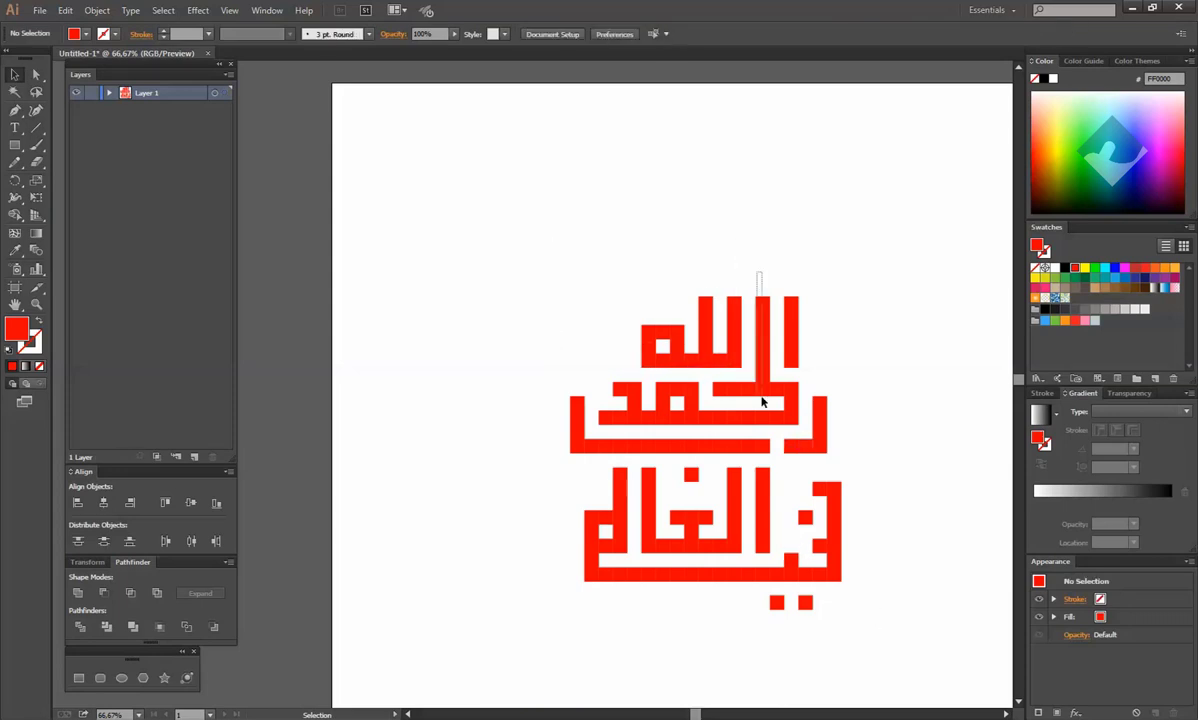
pyautogui.click(763, 401)
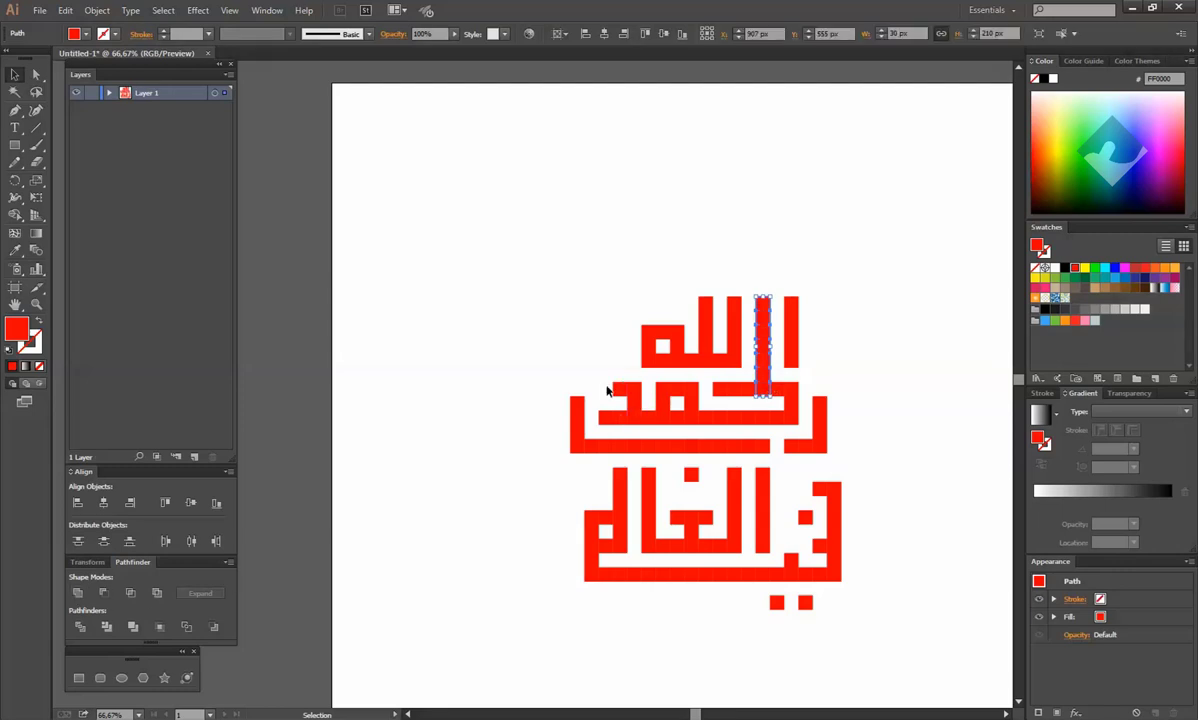
pyautogui.moveTo(795, 421); pyautogui.dragTo(796, 422)
# Step: Unite the cells of the long L-shaped stroke, the small L-shaped stroke beside it and the separate rightmost column of the top word
pyautogui.click(577, 440)
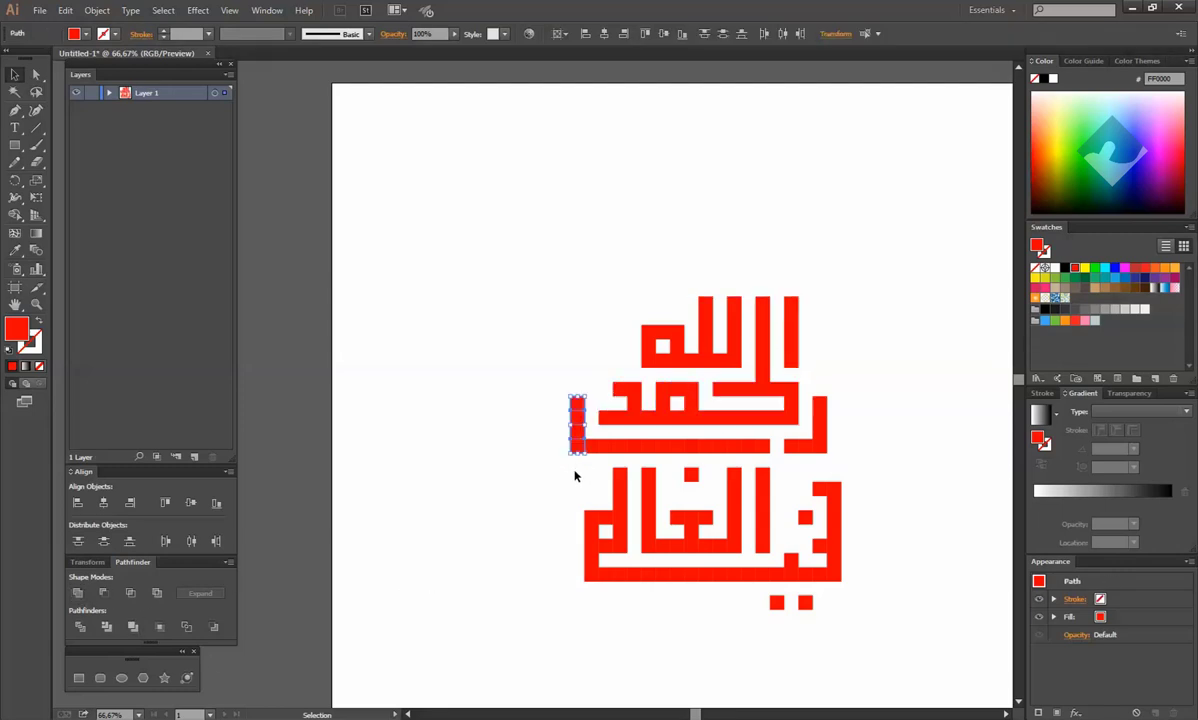
pyautogui.click(75, 596)
pyautogui.keyDown('shift'); pyautogui.click(770, 450); pyautogui.keyUp('shift')
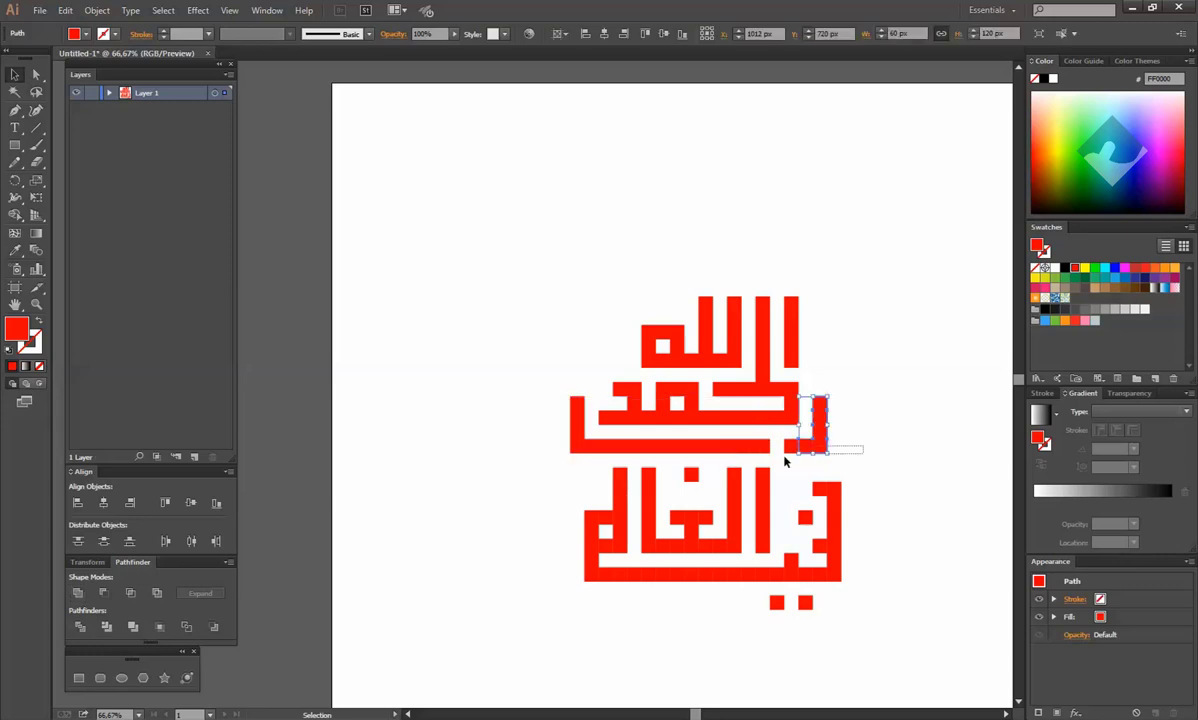
pyautogui.keyDown('shift'); pyautogui.click(792, 445); pyautogui.keyUp('shift')
pyautogui.click(796, 345)
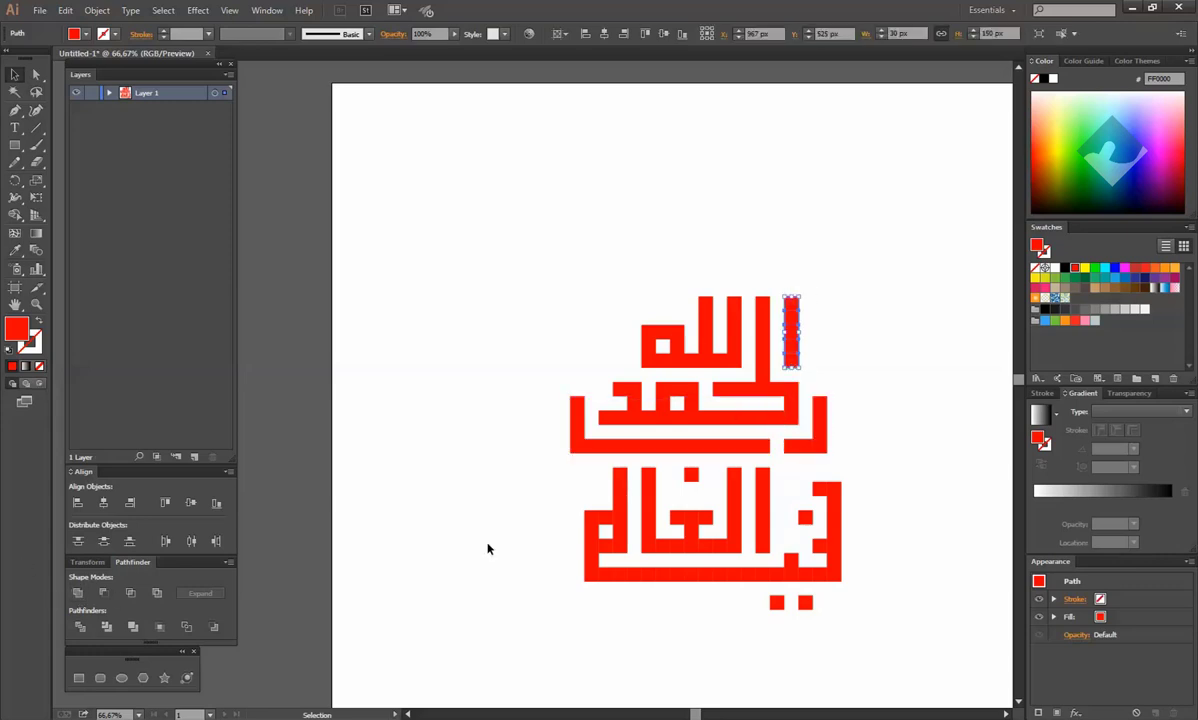
# Step: Unite the cells of the lowest word's final letters, extending the selection to its middle letters
pyautogui.moveTo(677, 565); pyautogui.dragTo(677, 567)
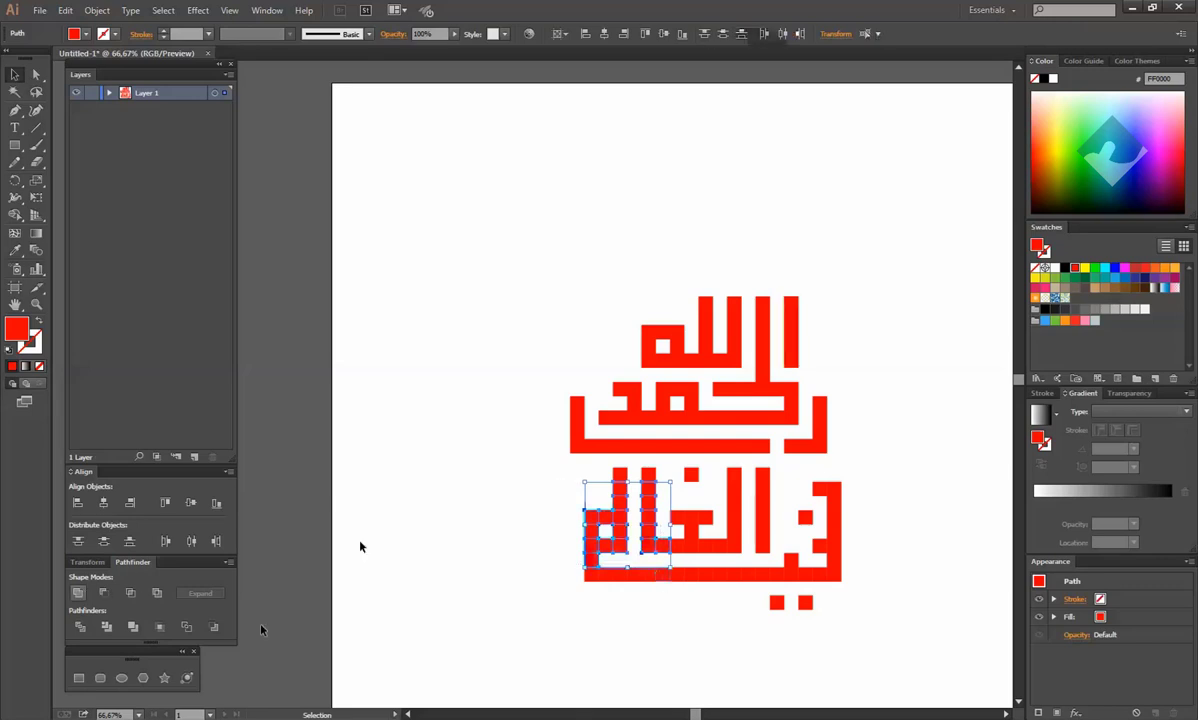
pyautogui.moveTo(540, 478); pyautogui.dragTo(665, 560)
pyautogui.hotkey('ctrl', 'g')
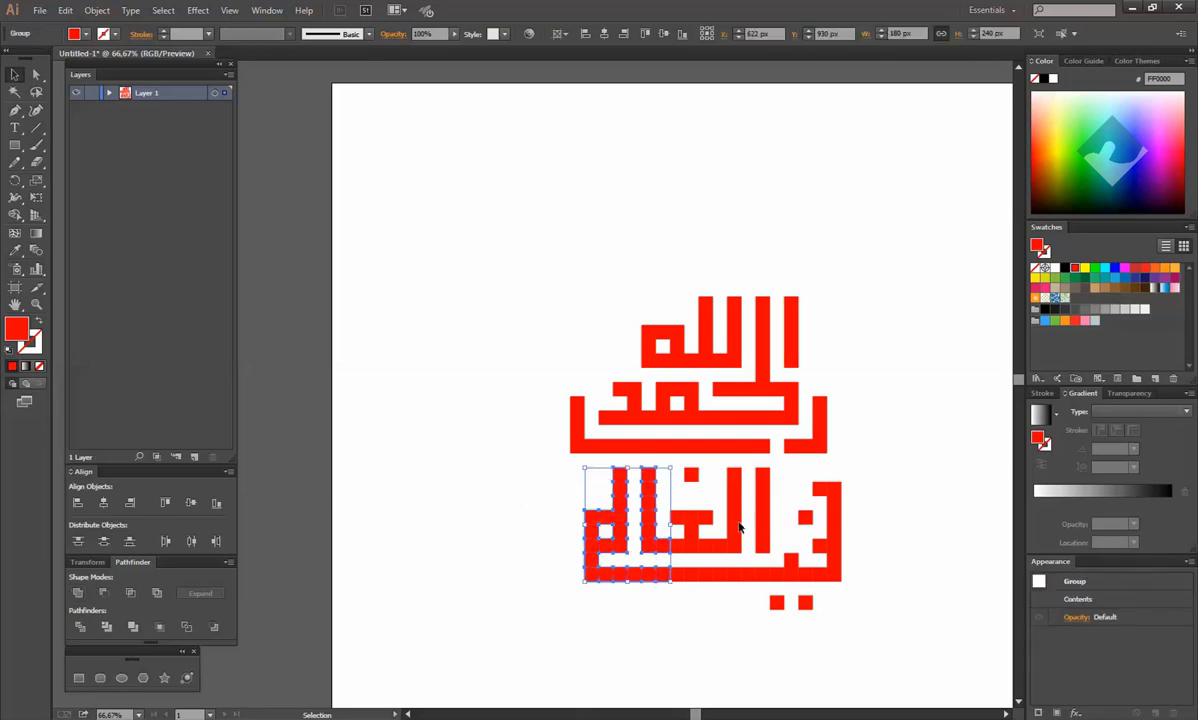
pyautogui.keyDown('shift'); pyautogui.click(712, 555); pyautogui.keyUp('shift')
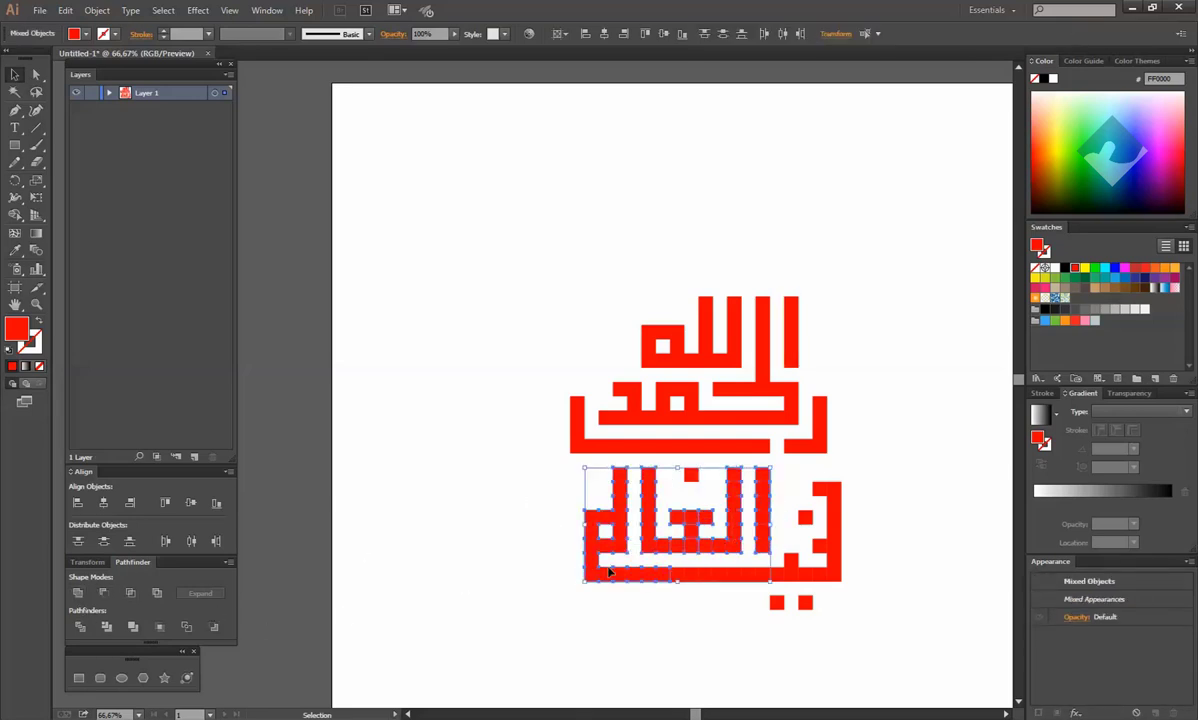
pyautogui.hotkey('ctrl', 'g')
# Step: Unite the lowest word's long baseline and its first letters with the rest of the word
pyautogui.keyDown('shift'); pyautogui.click(840, 576); pyautogui.keyUp('shift')
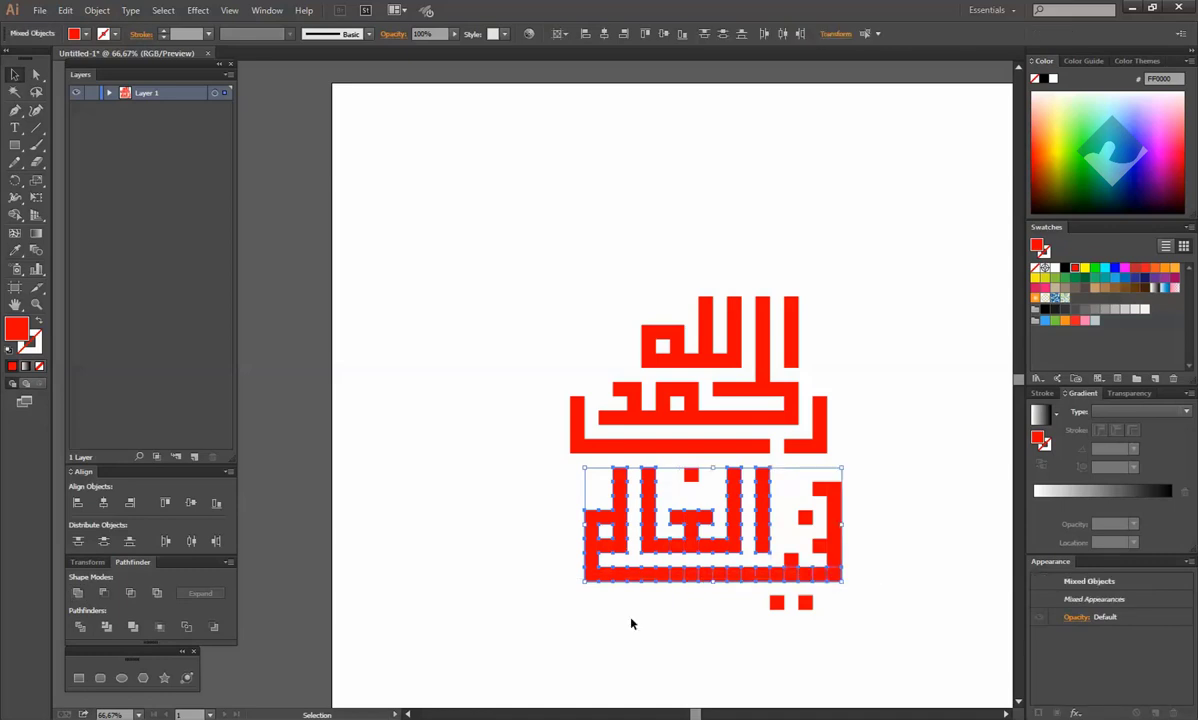
pyautogui.click(79, 594)
pyautogui.moveTo(869, 491); pyautogui.dragTo(780, 579)
pyautogui.hotkey('ctrl', 'g')
pyautogui.click(869, 351)
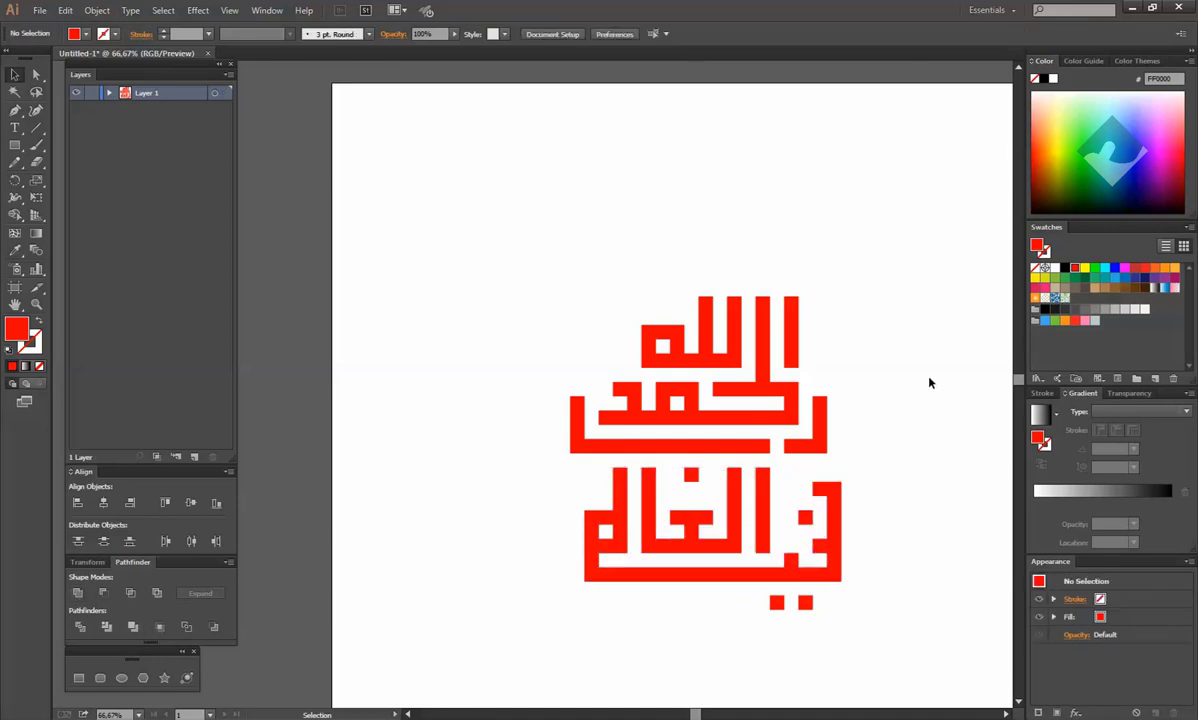
# Step: Unite the whole lowest word together with the two square dots below its baseline
pyautogui.scroll(-1, 923, 393)
pyautogui.moveTo(902, 462); pyautogui.dragTo(877, 566)
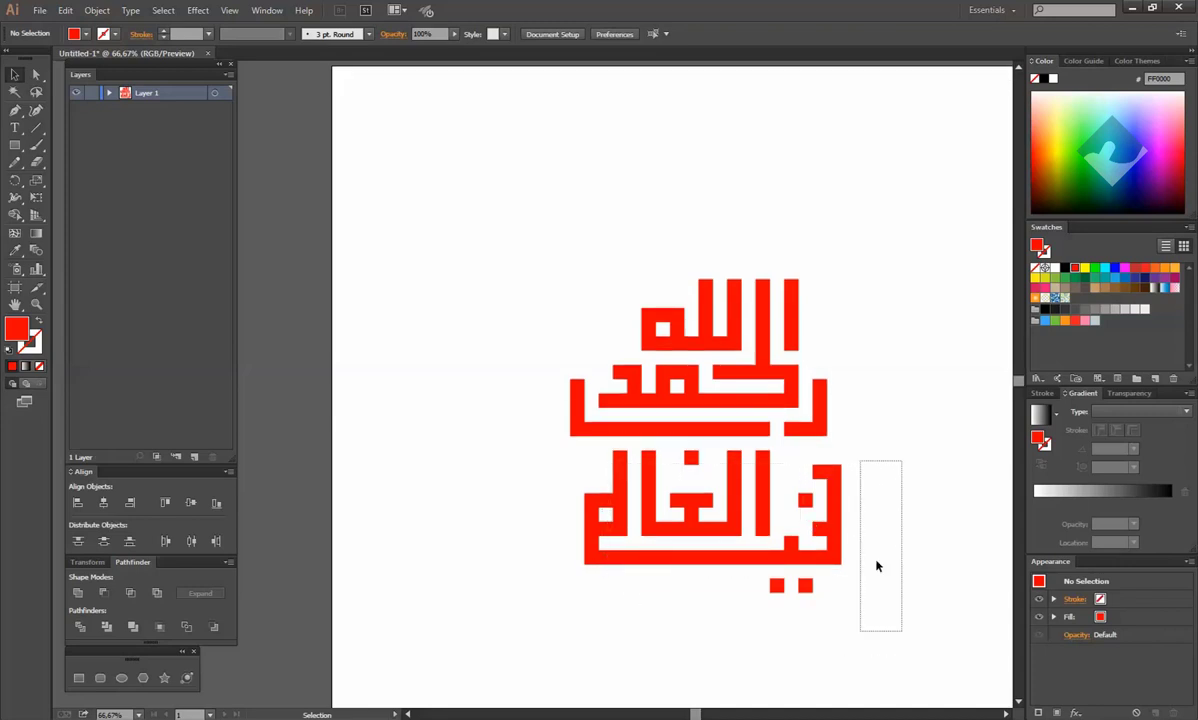
pyautogui.moveTo(638, 601); pyautogui.dragTo(572, 604)
pyautogui.click(79, 594)
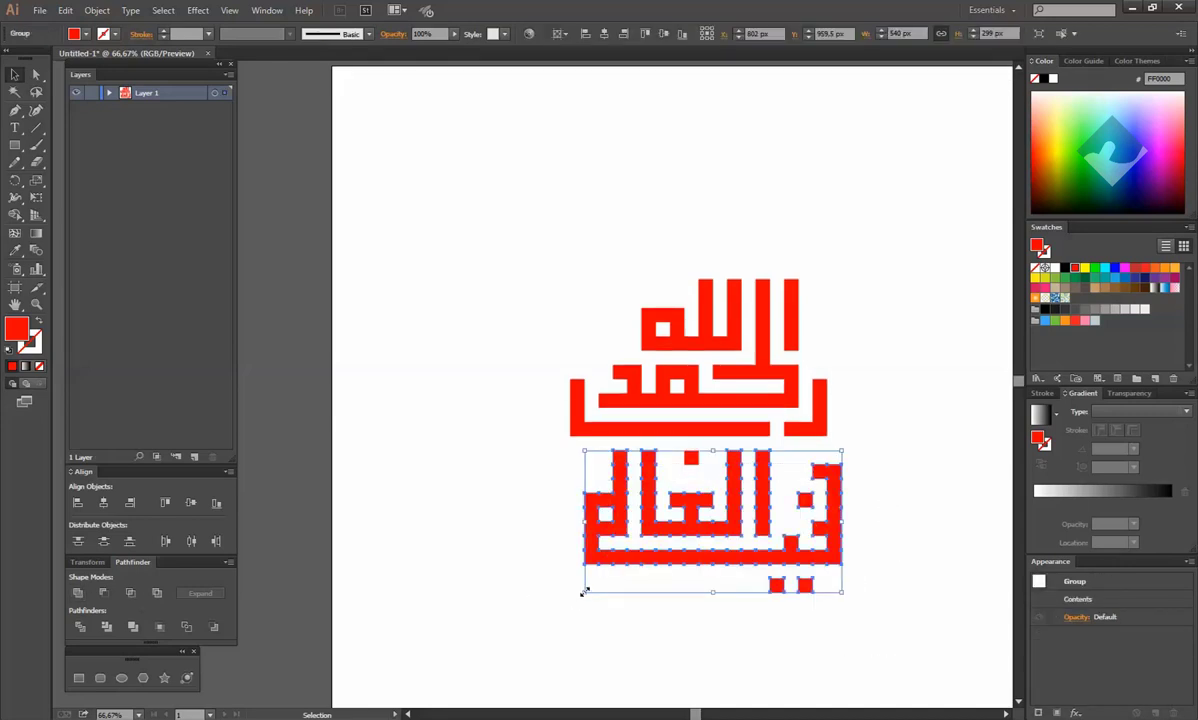
# Step: Move the upper words to the right and place the lowest word beside them on the same baseline with a small gap
pyautogui.moveTo(548, 230); pyautogui.dragTo(818, 430)
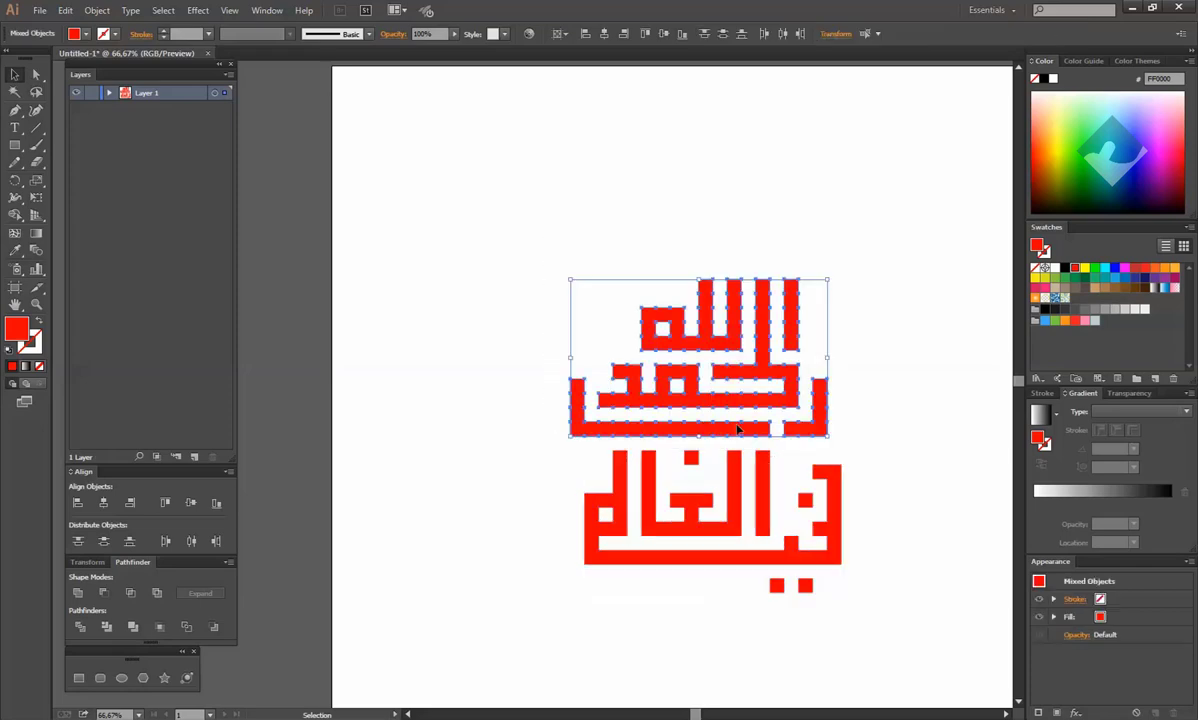
pyautogui.moveTo(719, 425); pyautogui.dragTo(862, 428)
pyautogui.moveTo(838, 513); pyautogui.dragTo(710, 385)
pyautogui.click(744, 496)
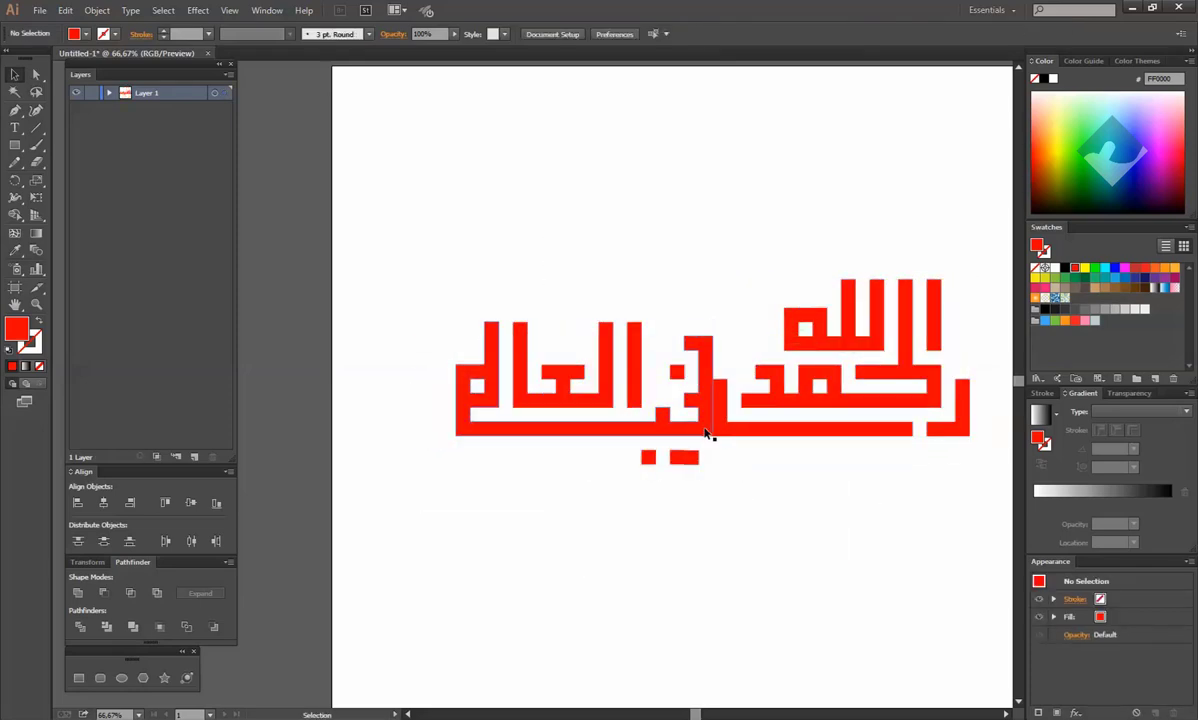
pyautogui.moveTo(710, 429); pyautogui.dragTo(688, 428)
# Step: Rotate the lowest word 90° counterclockwise and place it directly below the upper words, flush with their right edge
pyautogui.click(694, 459)
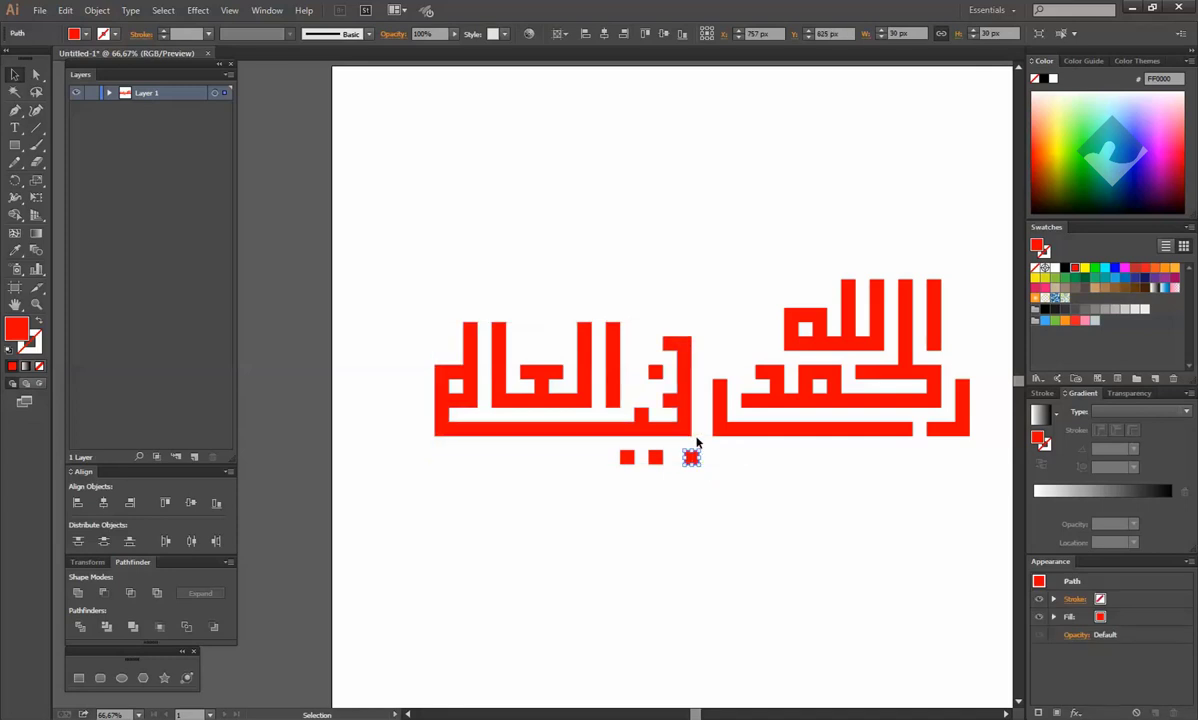
pyautogui.hscroll(2, 718, 468)
pyautogui.click(704, 497)
pyautogui.click(551, 392)
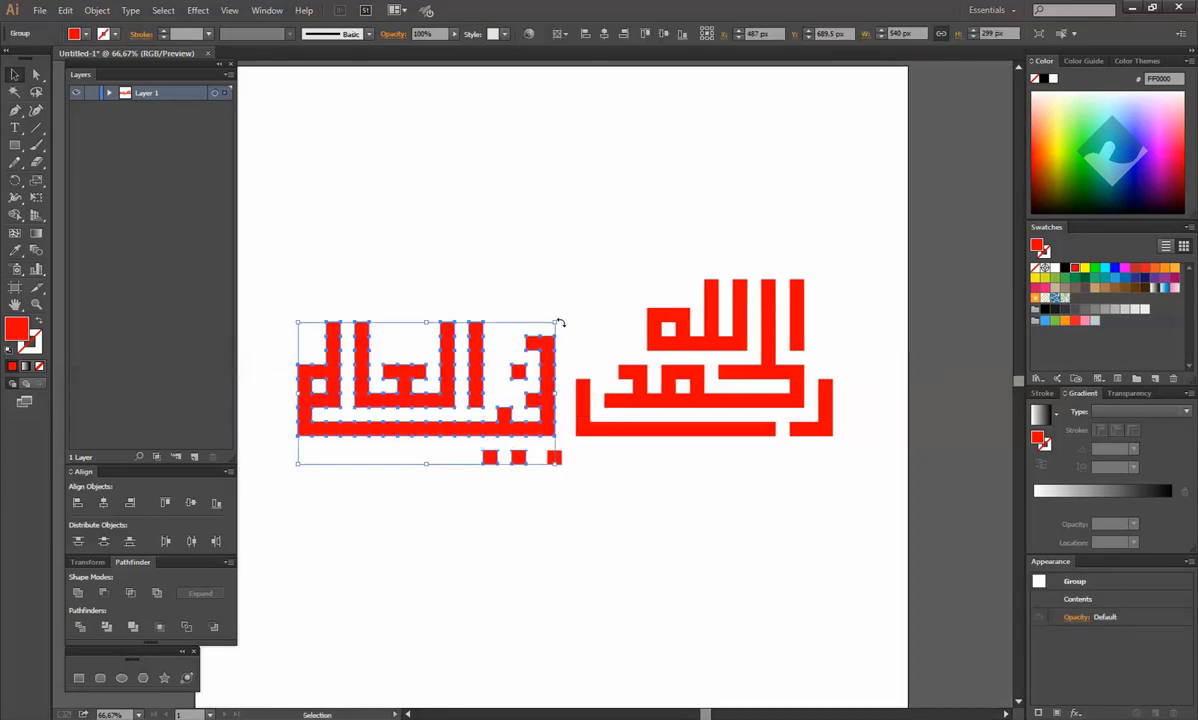
pyautogui.moveTo(560, 323); pyautogui.dragTo(368, 266)
pyautogui.click(505, 385)
pyautogui.moveTo(468, 284); pyautogui.dragTo(830, 466)
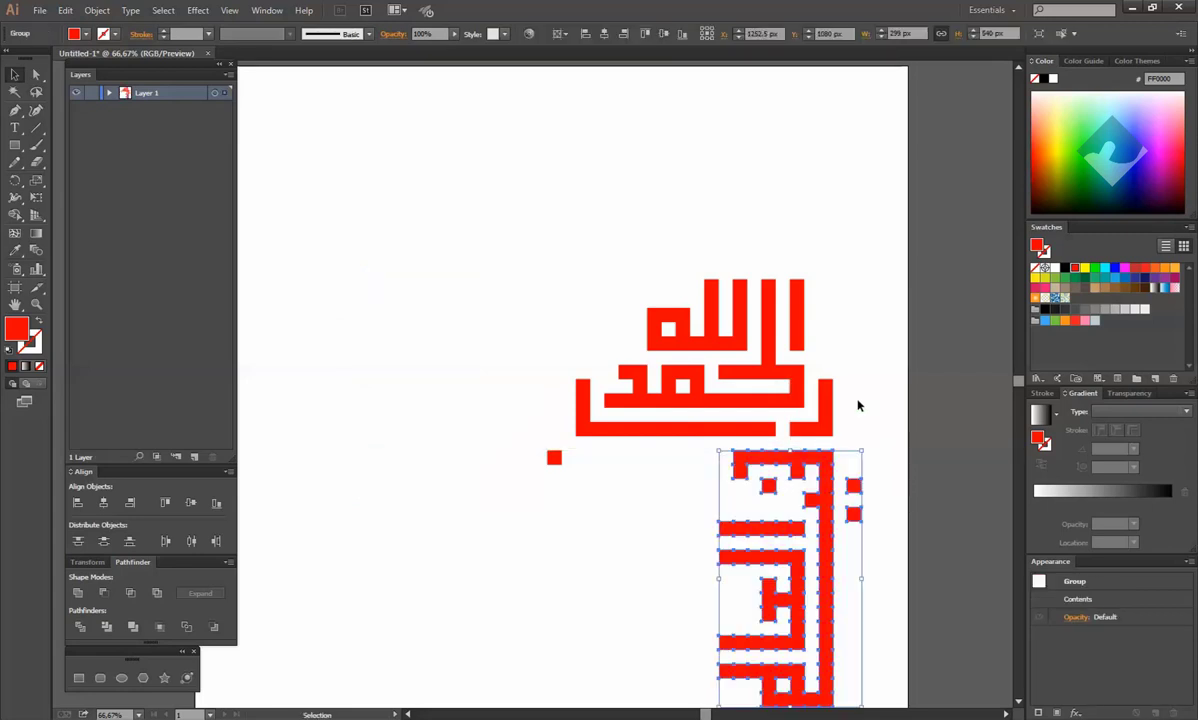
pyautogui.click(867, 392)
pyautogui.scroll(-2, 870, 393)
pyautogui.hscroll(2, 870, 393)
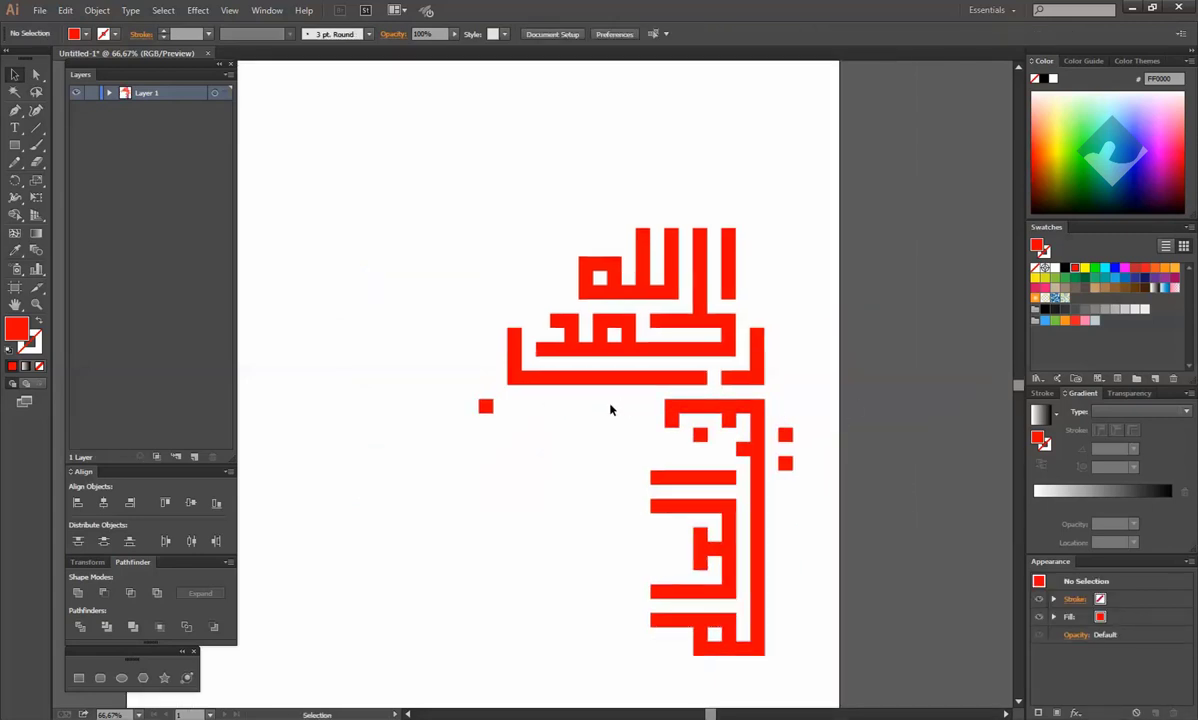
# Step: Rotate the long L-shaped stroke 90° counterclockwise and move it down alongside the left of the vertical word
pyautogui.click(568, 384)
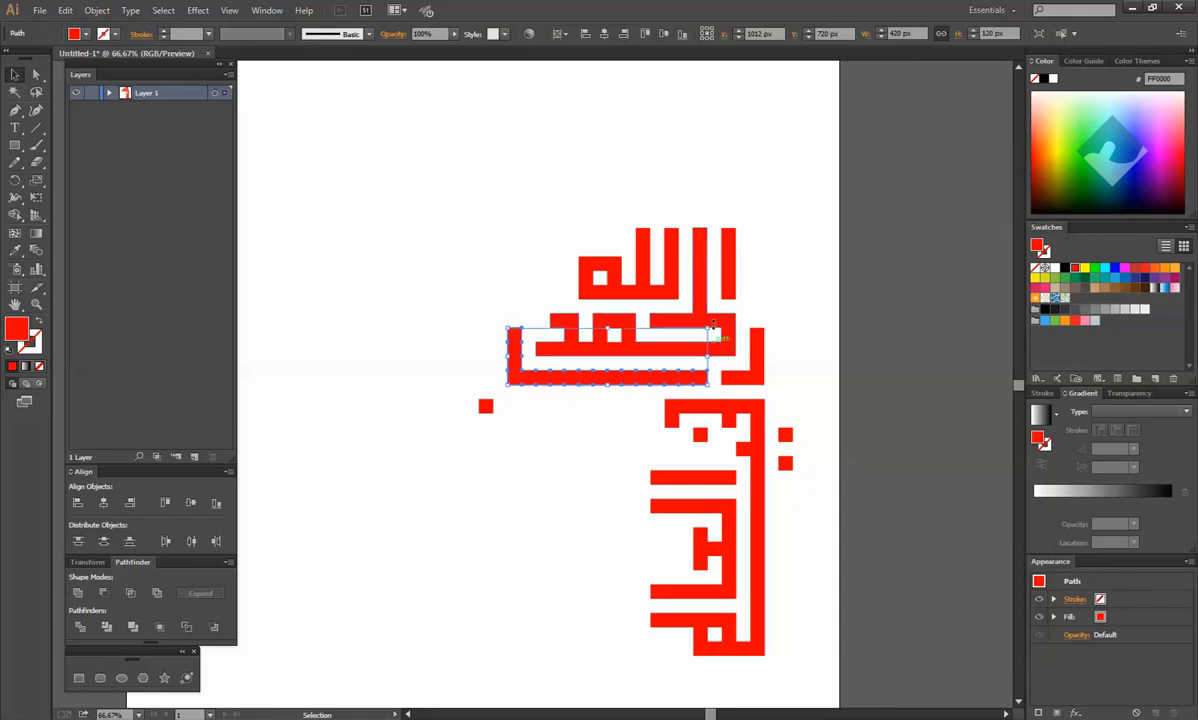
pyautogui.moveTo(716, 325); pyautogui.dragTo(576, 275)
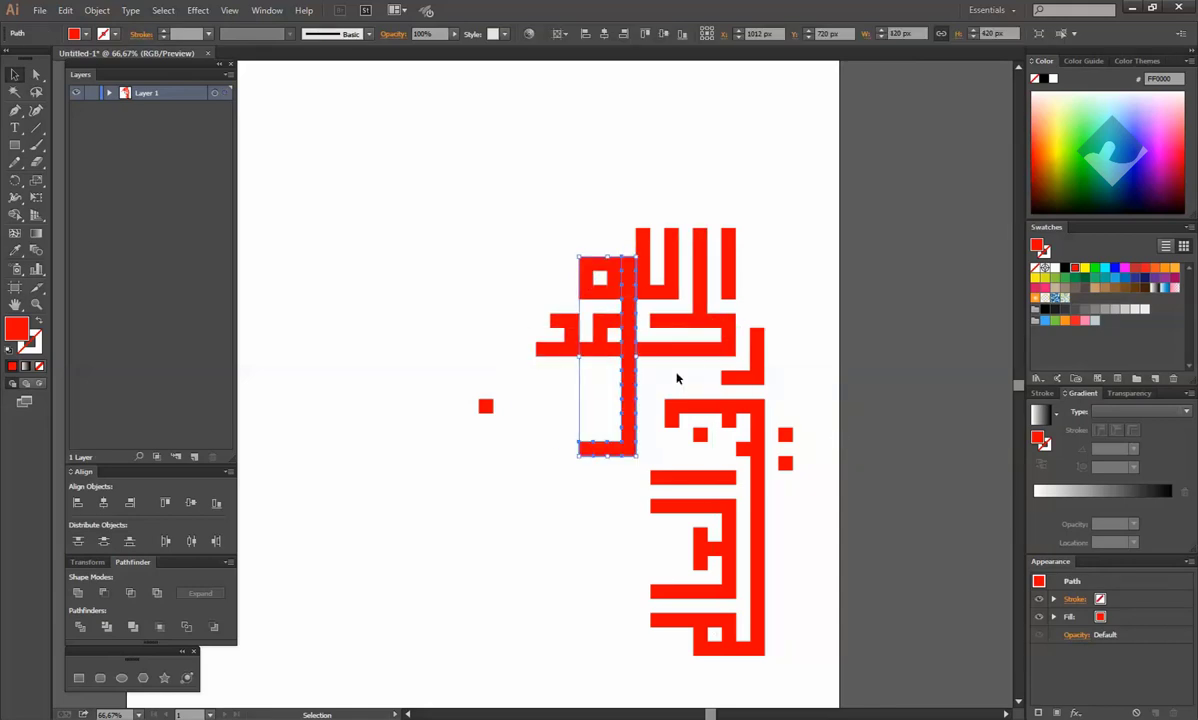
pyautogui.click(677, 377)
pyautogui.moveTo(631, 369); pyautogui.dragTo(628, 547)
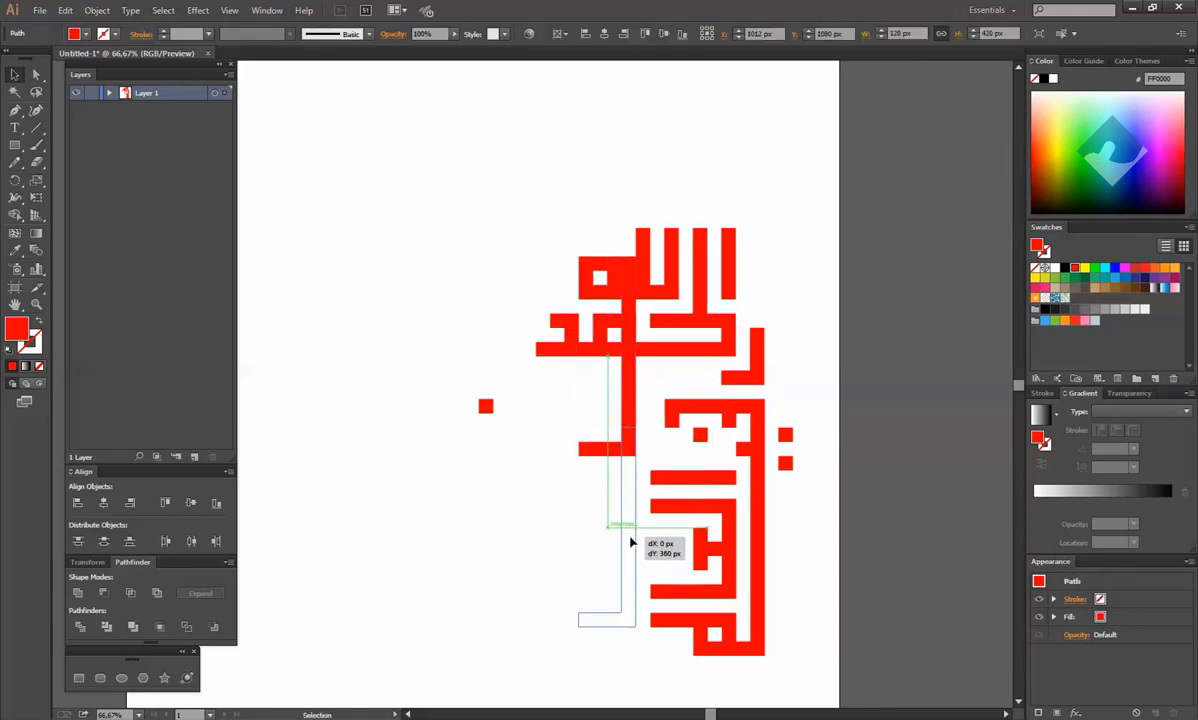
# Step: Rotate the small L-shaped stroke 90° counterclockwise and place it just above the long vertical stroke, aligned with its right edge
pyautogui.click(764, 356)
pyautogui.moveTo(770, 328); pyautogui.dragTo(715, 330)
pyautogui.click(741, 369)
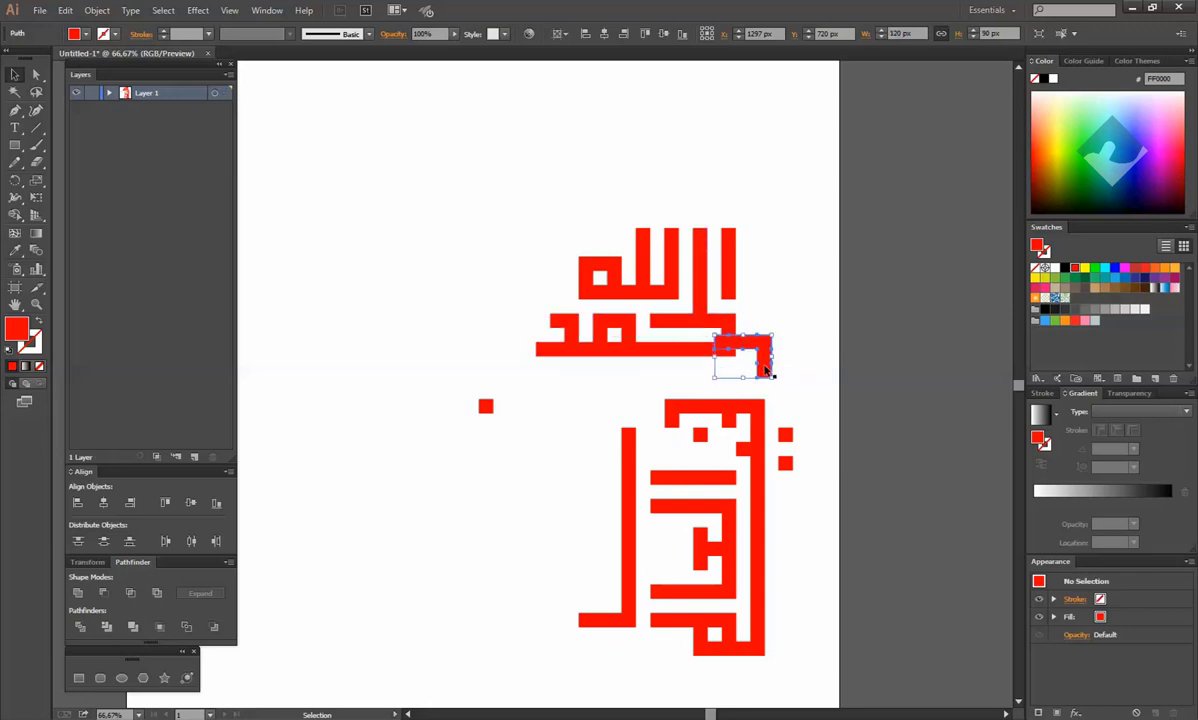
pyautogui.moveTo(765, 371); pyautogui.dragTo(620, 379)
pyautogui.click(655, 396)
# Step: Move the loose square dot into the vertical word, centred in the opening between its middle horizontal strokes
pyautogui.scroll(1, 655, 396)
pyautogui.click(661, 383)
pyautogui.scroll(-1, 661, 383)
pyautogui.scroll(-1, 661, 383)
pyautogui.moveTo(493, 374); pyautogui.dragTo(668, 520)
pyautogui.click(805, 492)
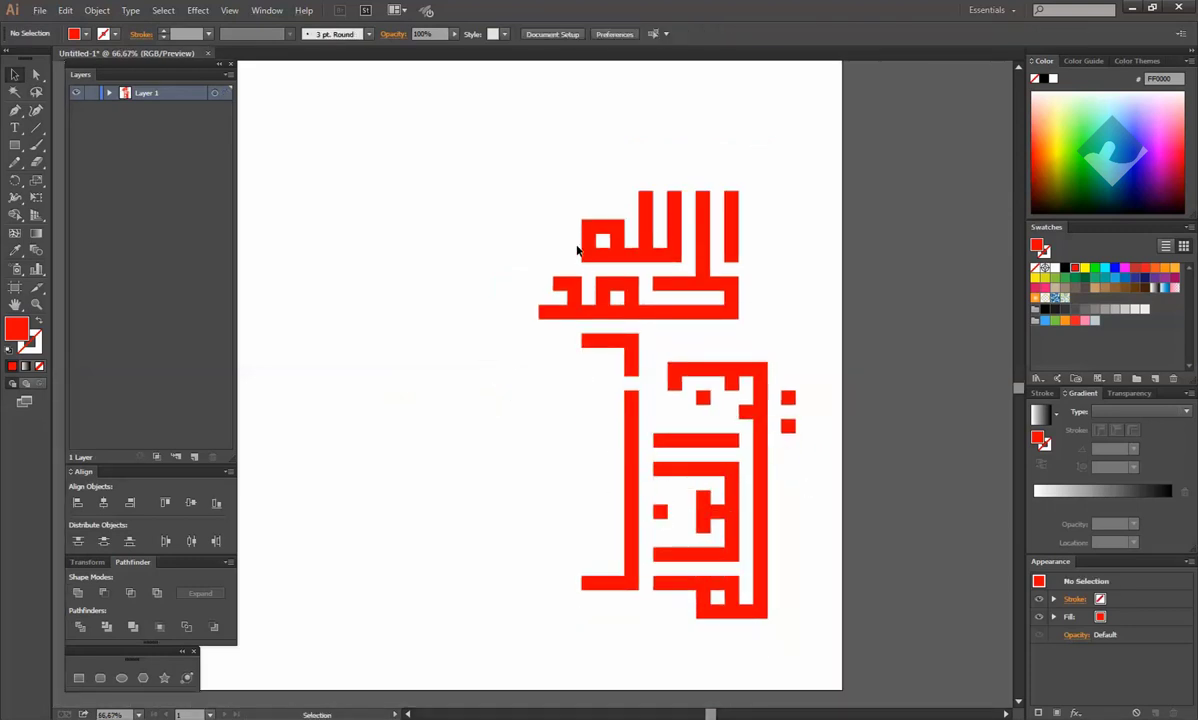
# Step: Unite the middle word with its separate column, rotate it 90° counterclockwise and place it left of the long vertical stroke
pyautogui.scroll(2, 563, 311)
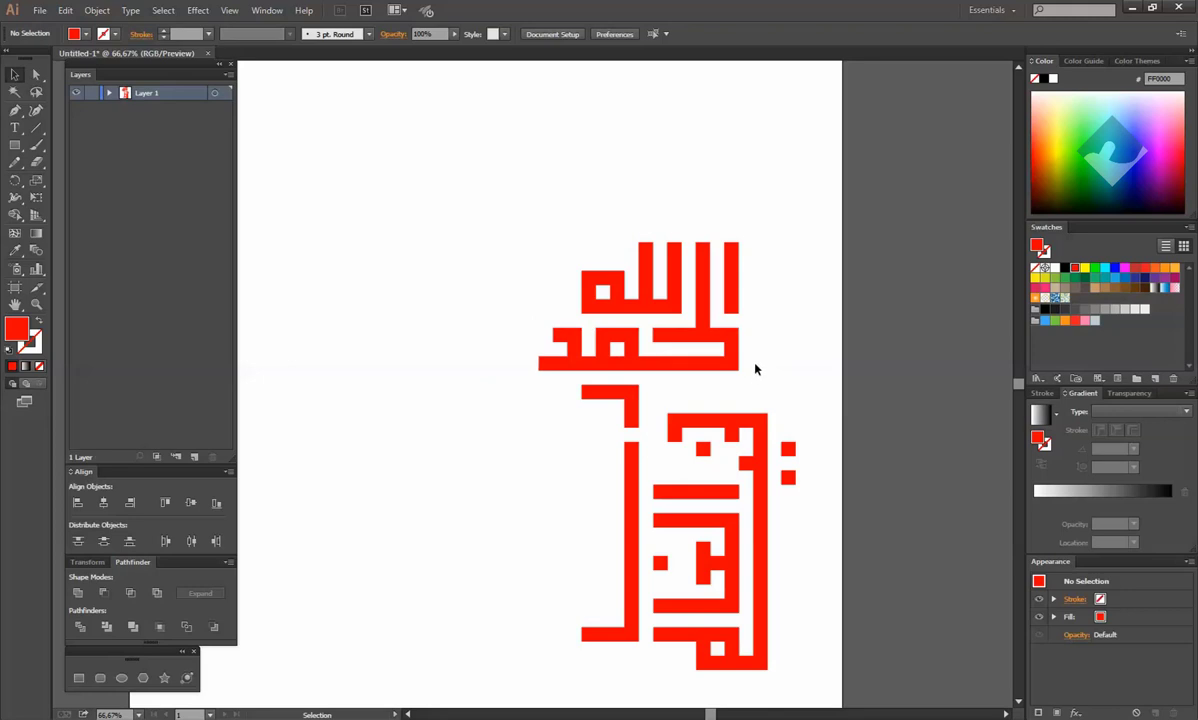
pyautogui.click(682, 360)
pyautogui.keyDown('shift'); pyautogui.click(736, 296); pyautogui.keyUp('shift')
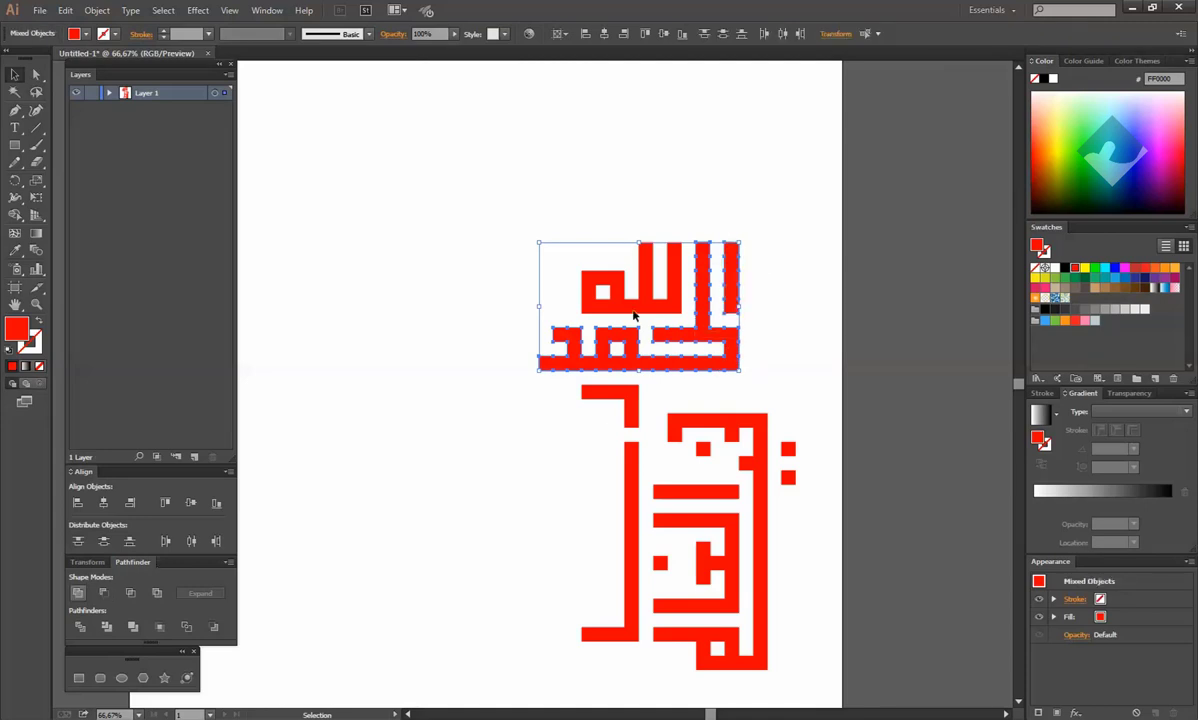
pyautogui.hotkey('ctrl', 'g')
pyautogui.moveTo(744, 242); pyautogui.dragTo(586, 195)
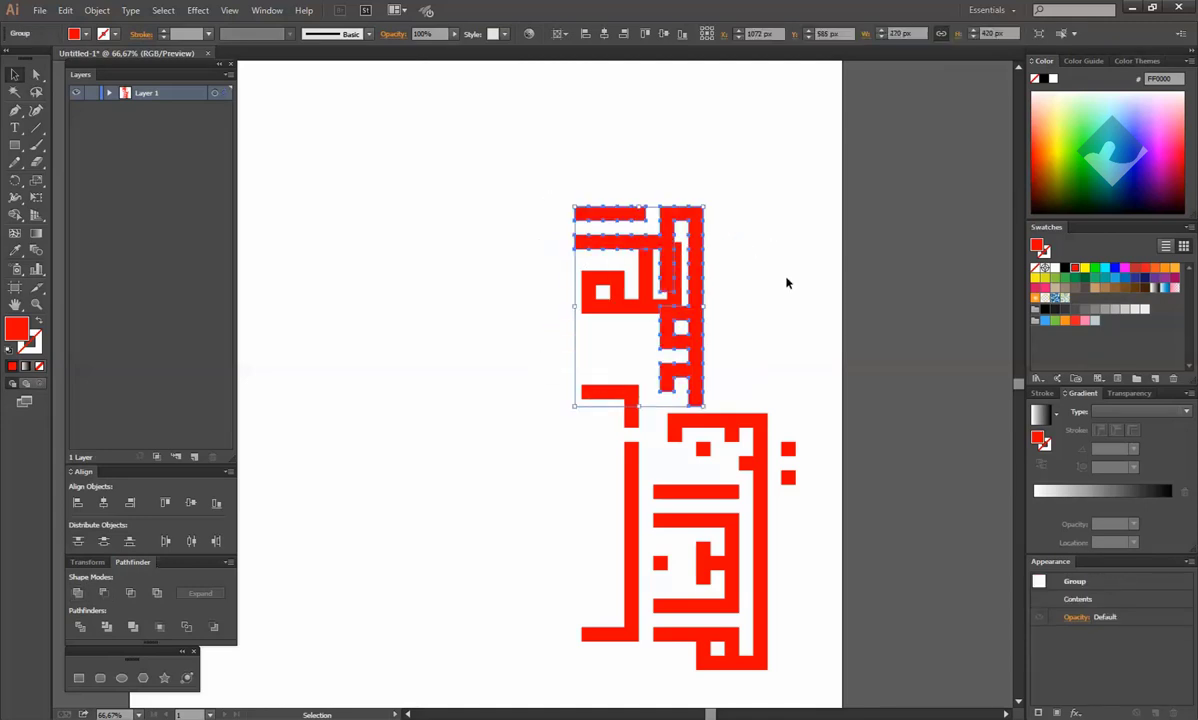
pyautogui.click(786, 278)
pyautogui.scroll(-2, 786, 278)
pyautogui.moveTo(696, 309); pyautogui.dragTo(601, 505)
# Step: Move the remaining top word directly above the vertical word, aligned with its right edge
pyautogui.moveTo(673, 213); pyautogui.dragTo(770, 325)
pyautogui.click(790, 328)
pyautogui.scroll(-1, 784, 334)
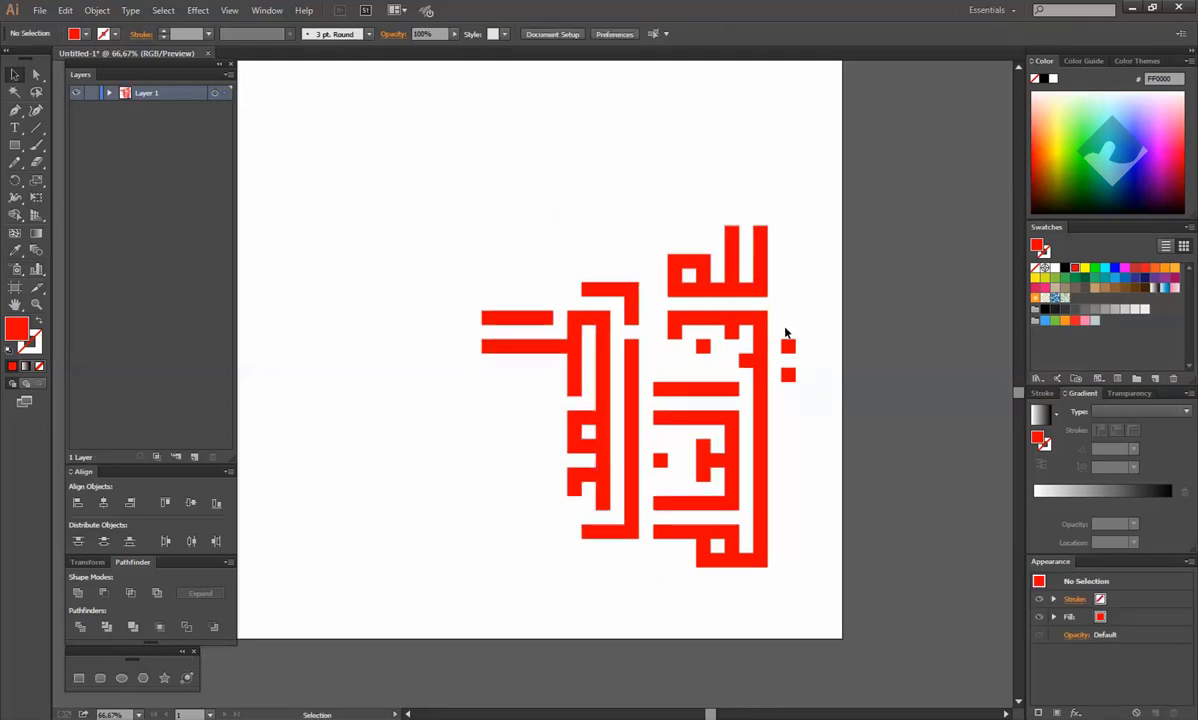
# Step: Scale the whole composition down proportionally, move it toward the middle of the artboard and unite its shapes
pyautogui.moveTo(473, 225); pyautogui.dragTo(775, 472)
pyautogui.moveTo(797, 227); pyautogui.dragTo(722, 306)
pyautogui.moveTo(694, 358); pyautogui.dragTo(607, 249)
pyautogui.hscroll(-2, 722, 313)
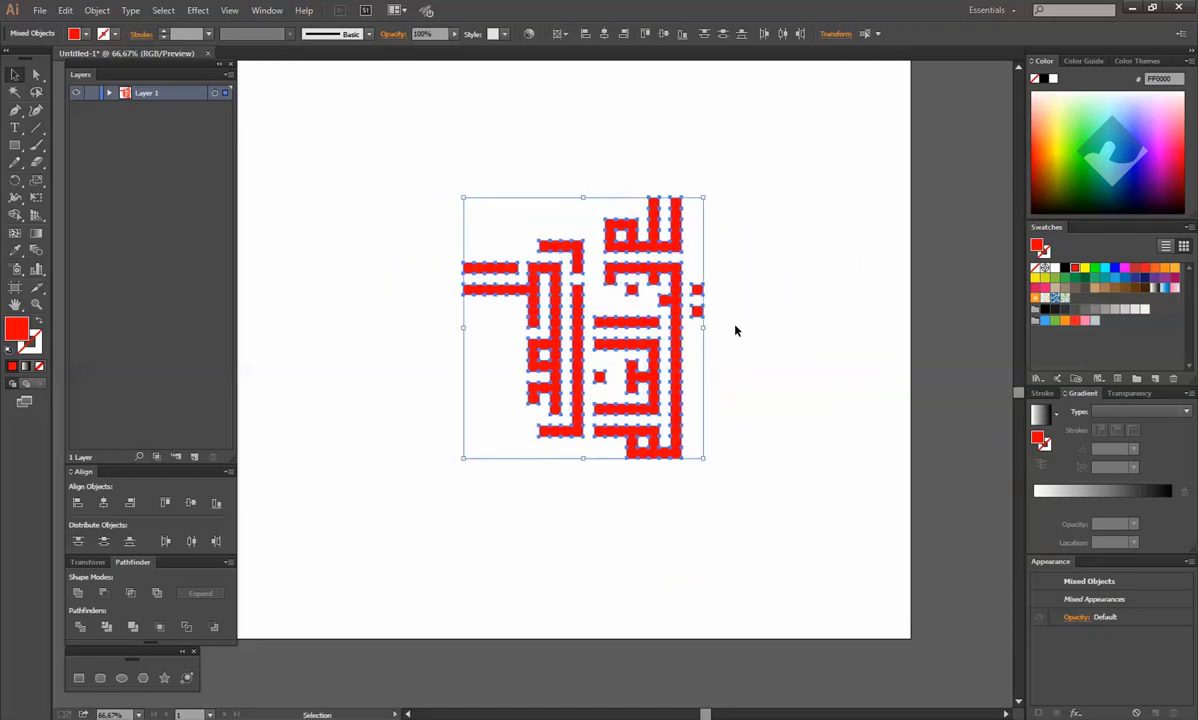
pyautogui.click(78, 593)
pyautogui.click(758, 358)
# Step: Create a reflected copy of the composition across the vertical axis
pyautogui.scroll(1, 758, 361)
pyautogui.click(564, 323)
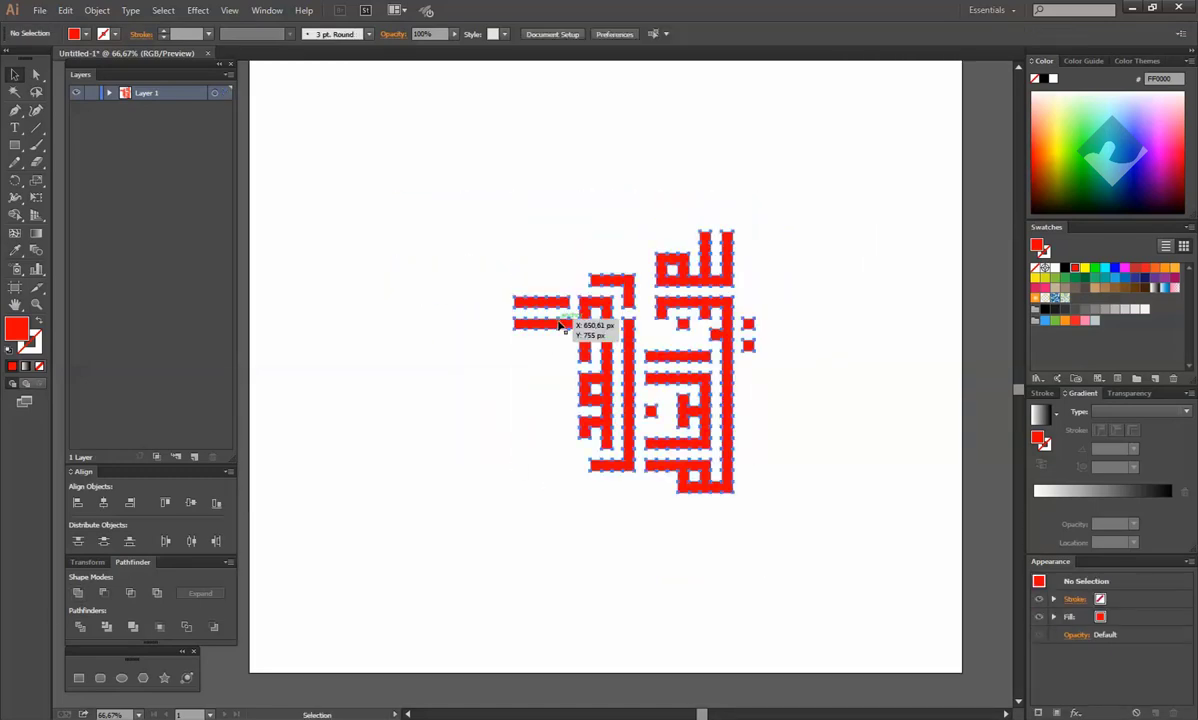
pyautogui.moveTo(14, 181); pyautogui.dragTo(70, 199)
pyautogui.doubleClick(14, 181)
pyautogui.click(499, 424)
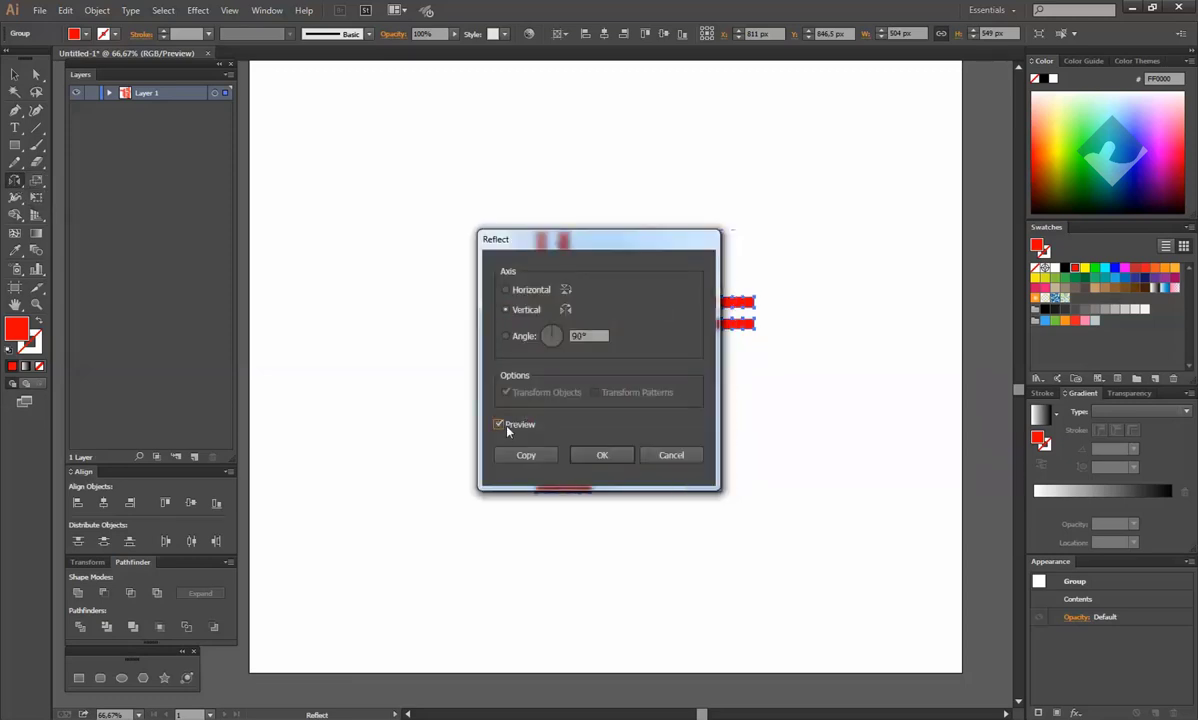
pyautogui.click(546, 457)
pyautogui.click(14, 78)
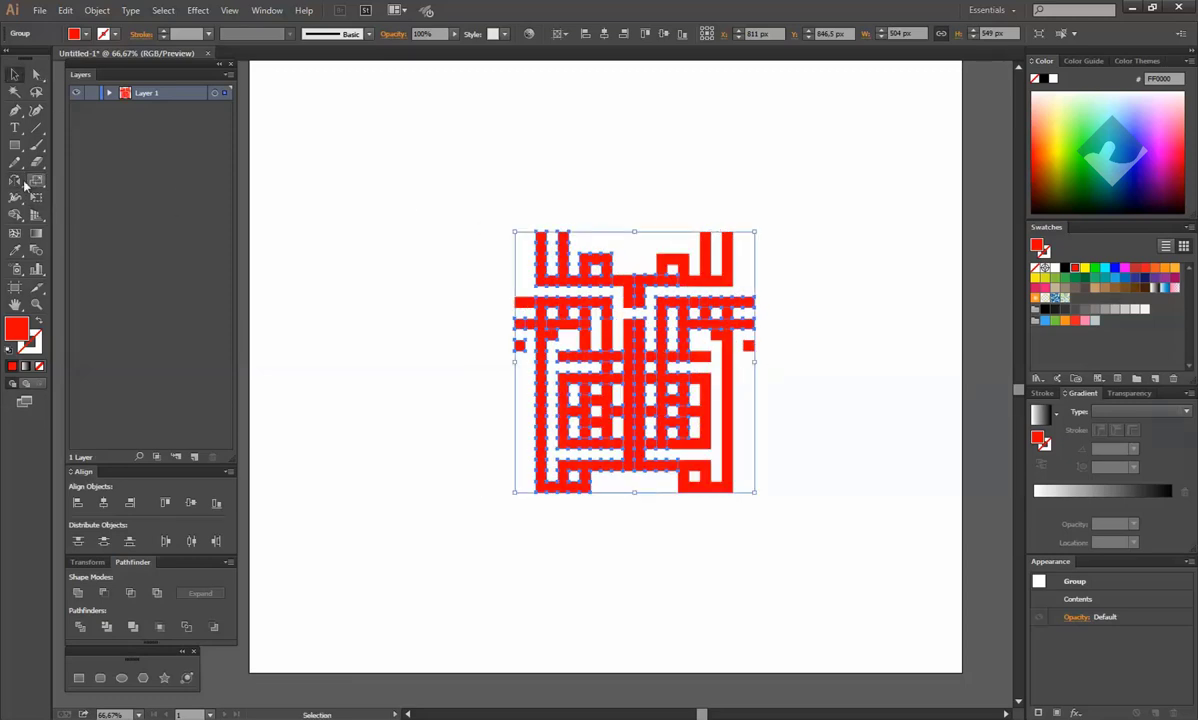
# Step: Reflect the copied composition across the horizontal axis
pyautogui.doubleClick(17, 182)
pyautogui.moveTo(579, 250); pyautogui.dragTo(829, 252)
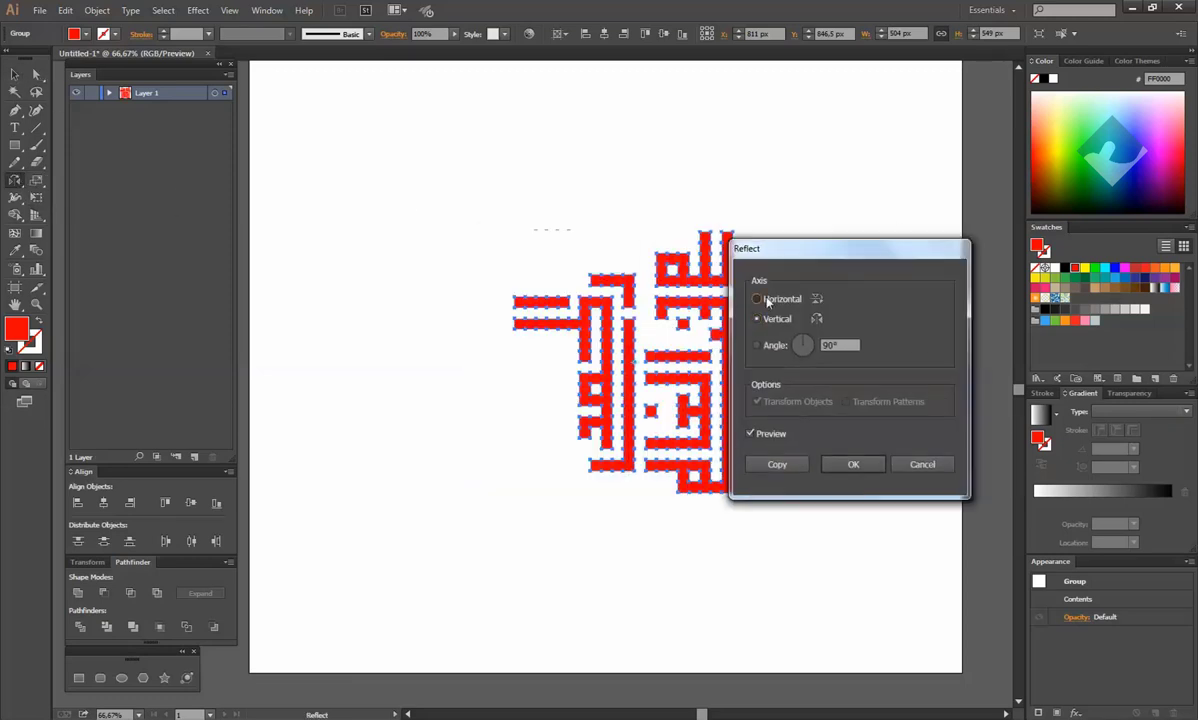
pyautogui.click(840, 465)
# Step: Move the reflected copy left and slightly down so its strokes interlock evenly with the original at the centre
pyautogui.click(590, 252)
pyautogui.moveTo(590, 252); pyautogui.dragTo(514, 252)
pyautogui.click(469, 513)
pyautogui.moveTo(562, 385); pyautogui.dragTo(530, 450)
pyautogui.click(650, 562)
pyautogui.scroll(-2, 590, 470)
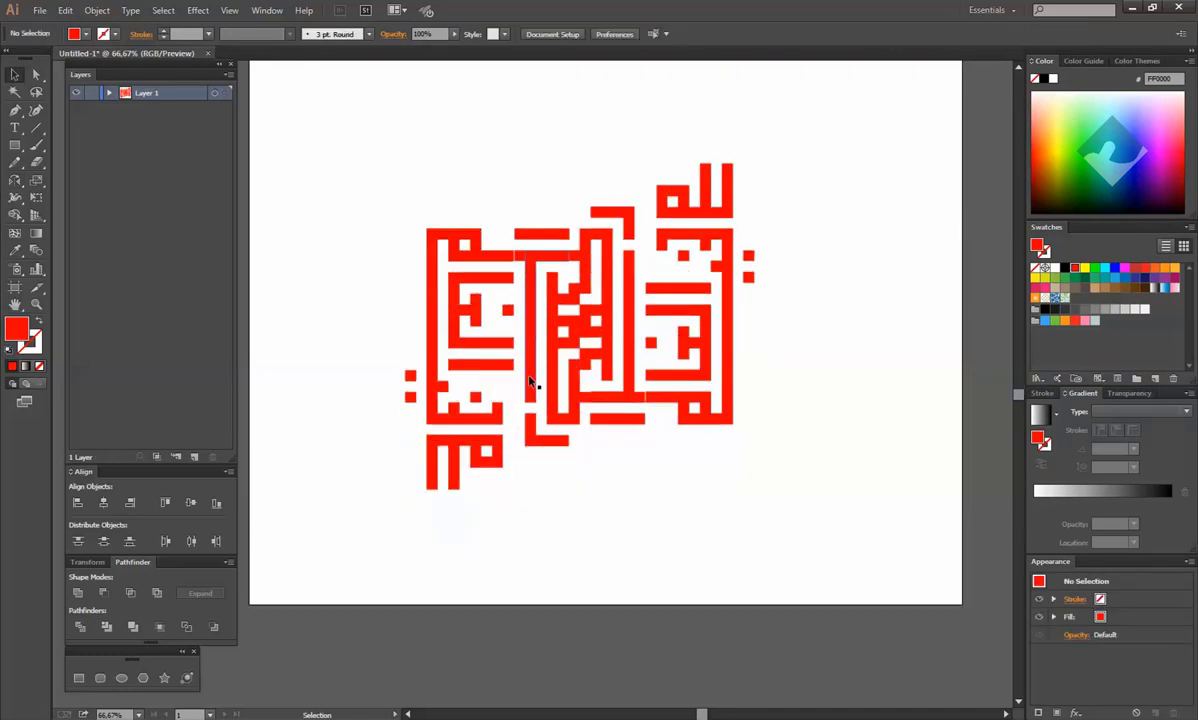
pyautogui.moveTo(532, 385); pyautogui.dragTo(492, 421)
pyautogui.click(593, 478)
pyautogui.moveTo(588, 466); pyautogui.dragTo(657, 477)
pyautogui.click(711, 491)
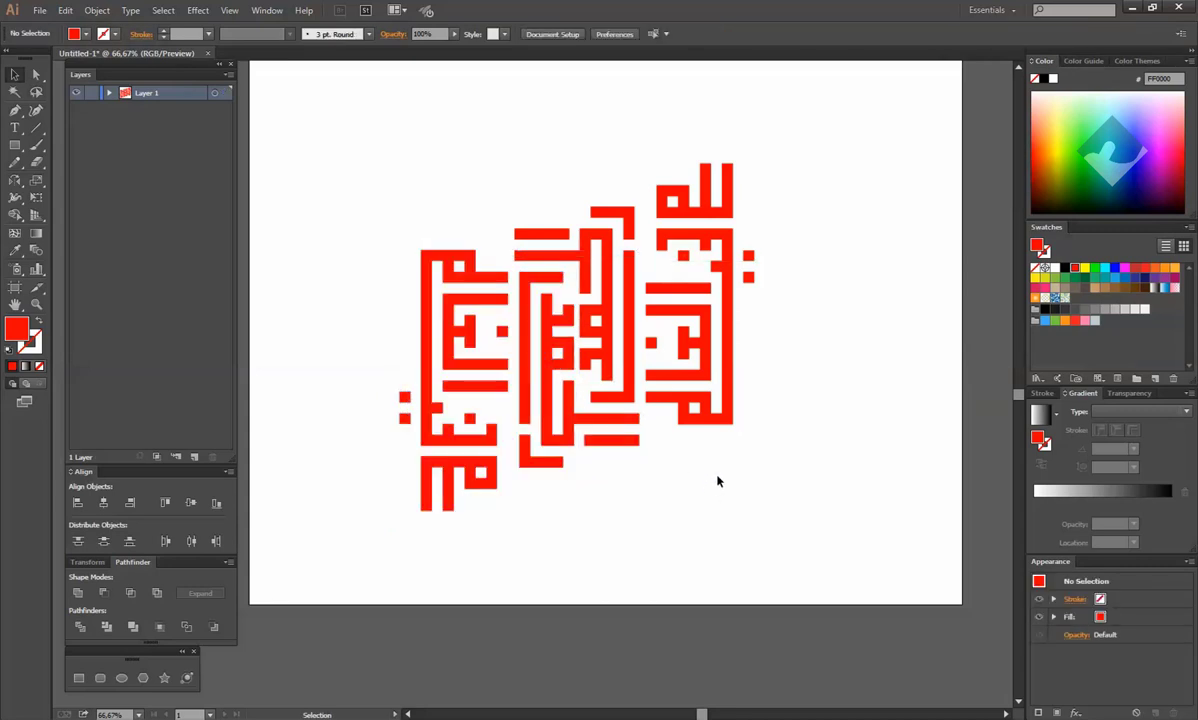
# Step: Move the reflected copy to the right of the original and rotate the pair 90 degrees clockwise
pyautogui.moveTo(434, 358); pyautogui.dragTo(769, 303)
pyautogui.click(775, 474)
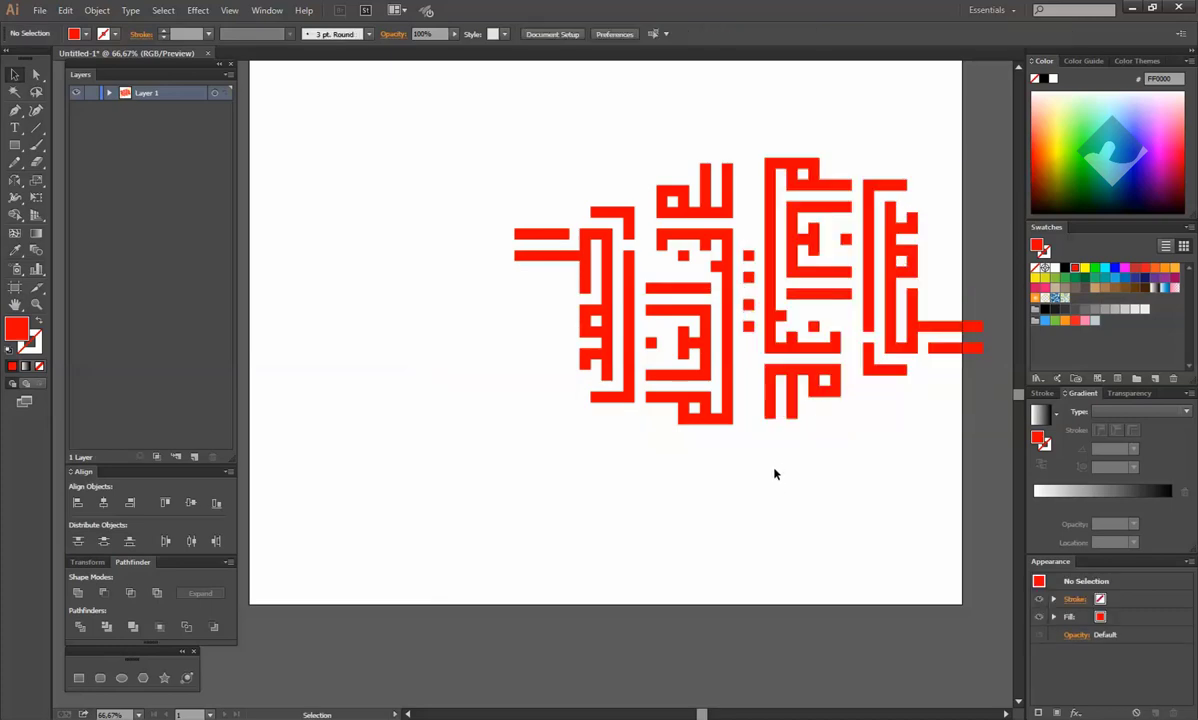
pyautogui.moveTo(511, 139); pyautogui.dragTo(880, 436)
pyautogui.moveTo(984, 154); pyautogui.dragTo(872, 277)
pyautogui.moveTo(535, 94); pyautogui.dragTo(467, 262)
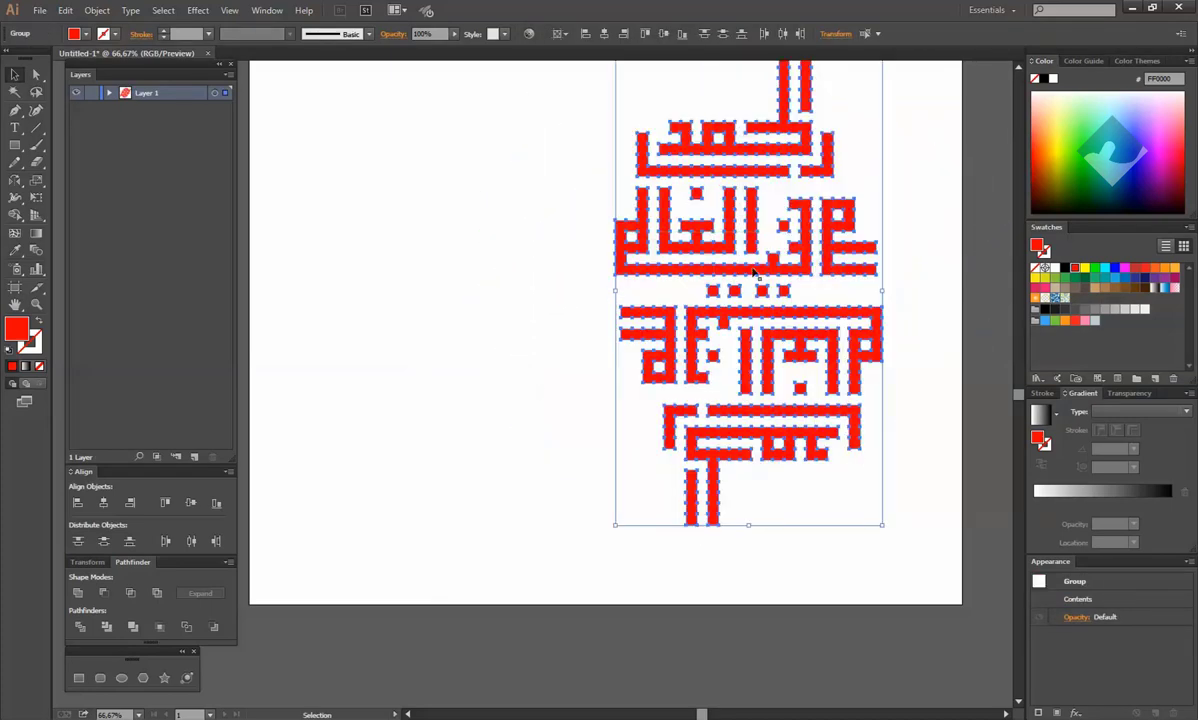
# Step: Move the rotated pair left to the middle of the artboard
pyautogui.scroll(1, 790, 292)
pyautogui.moveTo(827, 310); pyautogui.dragTo(683, 318)
pyautogui.click(850, 335)
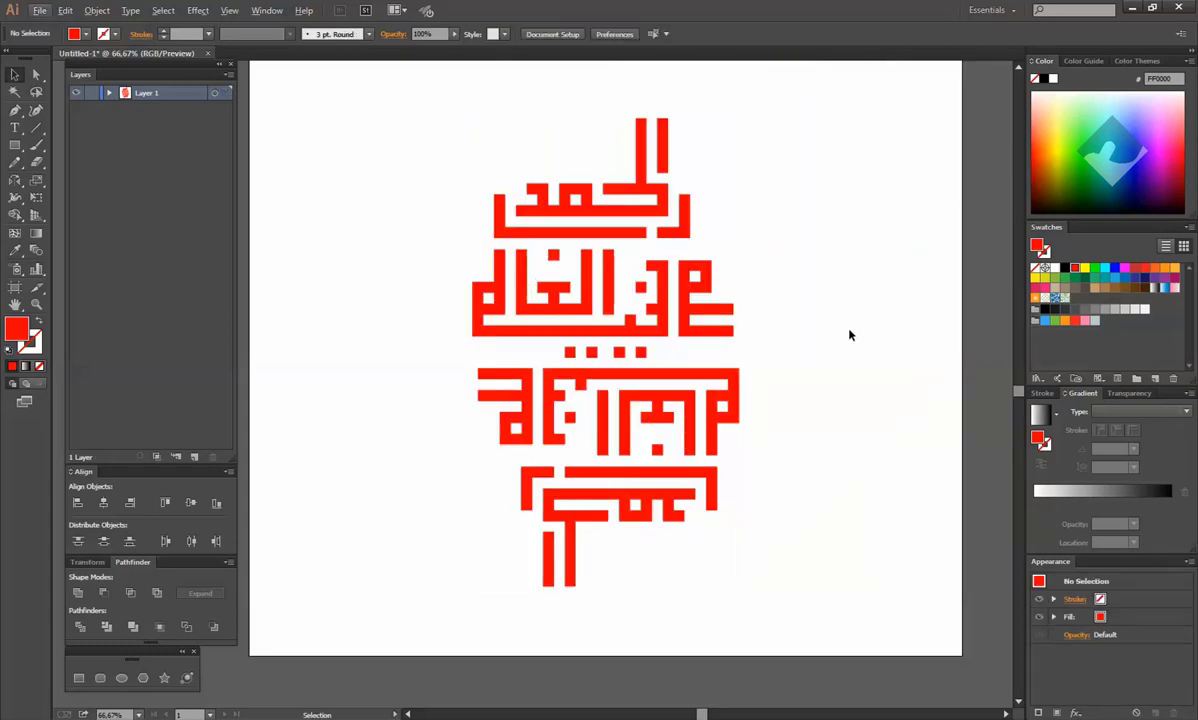
# Step: Move the lower half of the pair above the other half so their long vertical strokes stand side by side
pyautogui.scroll(-1, 850, 335)
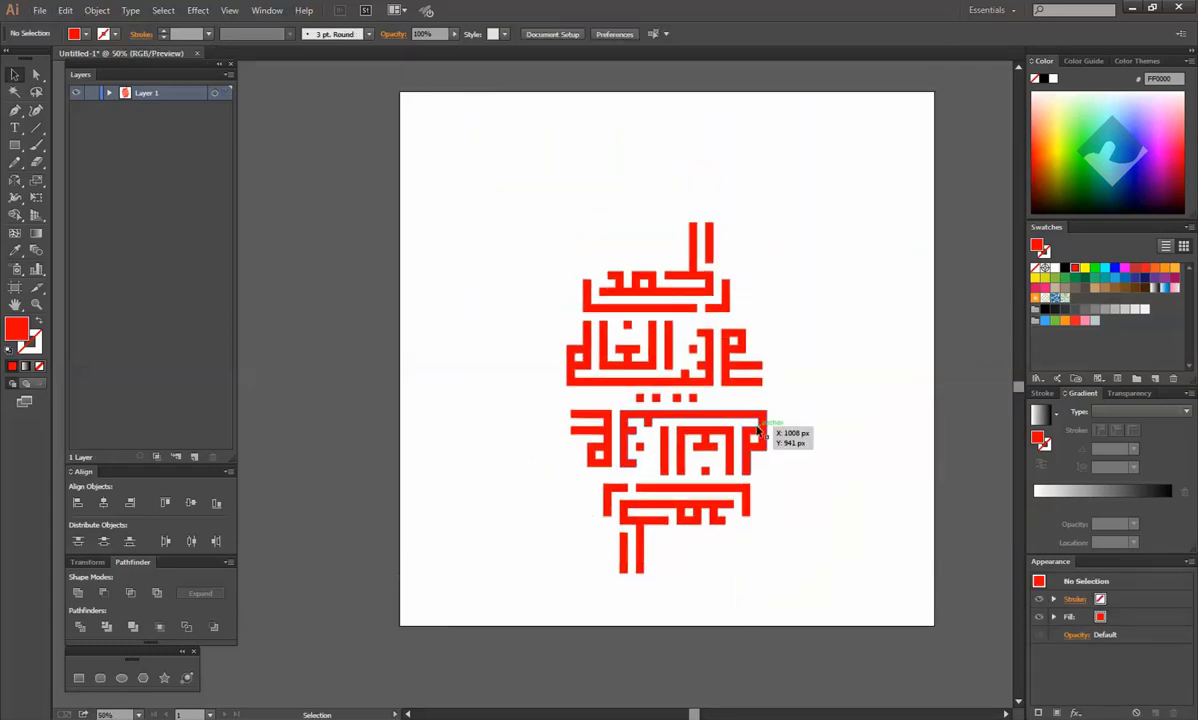
pyautogui.moveTo(737, 420); pyautogui.dragTo(820, 415)
pyautogui.click(830, 343)
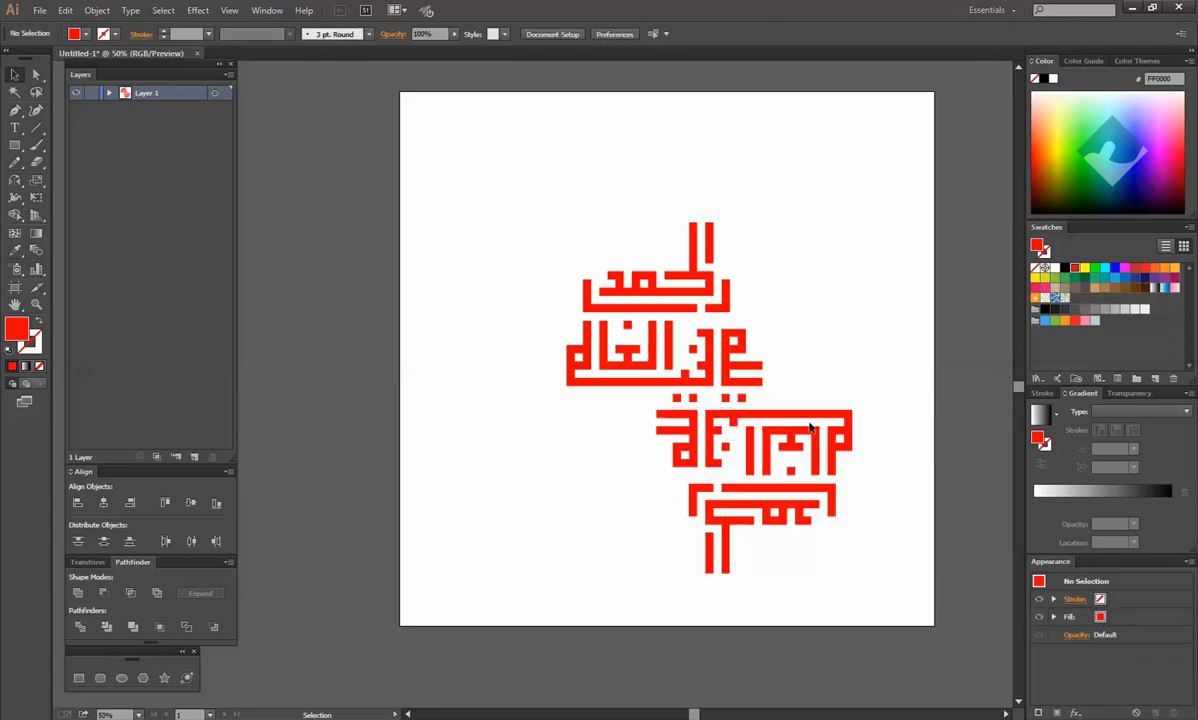
pyautogui.scroll(2, 830, 343)
pyautogui.moveTo(810, 498); pyautogui.dragTo(731, 182)
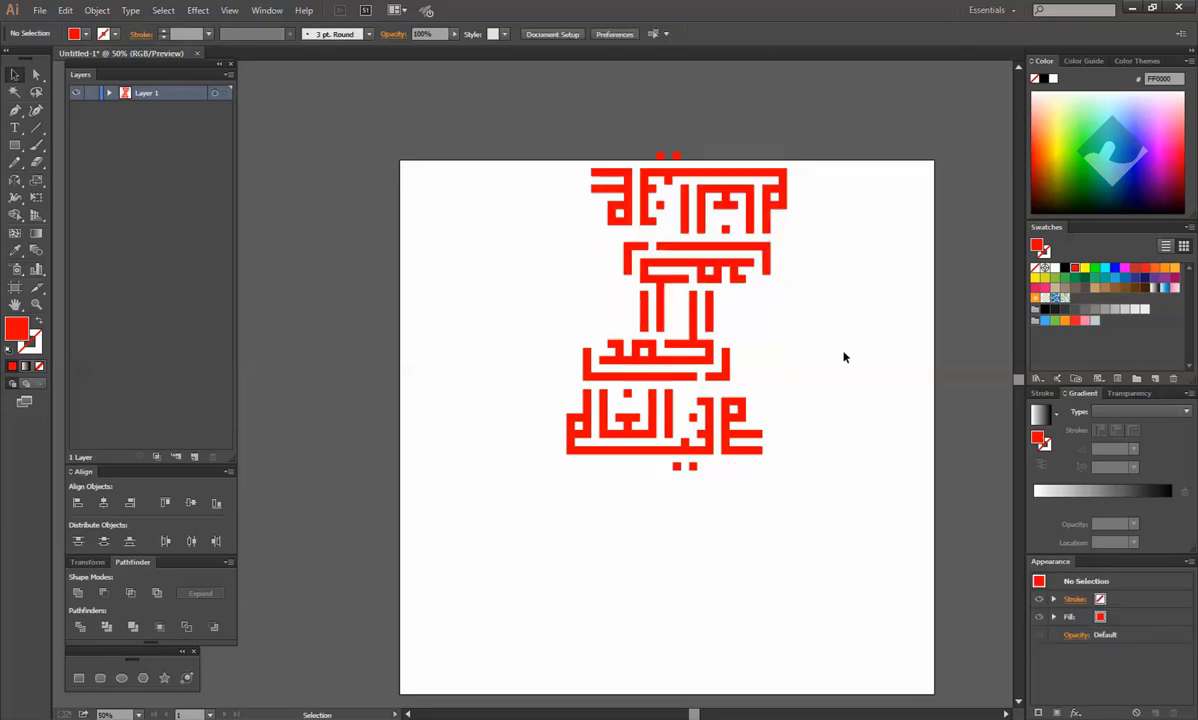
# Step: Select the whole composition and move it down toward the middle of the artboard
pyautogui.scroll(1, 781, 556)
pyautogui.hotkey('ctrl', 'a')
pyautogui.click(815, 530)
pyautogui.scroll(-2, 815, 530)
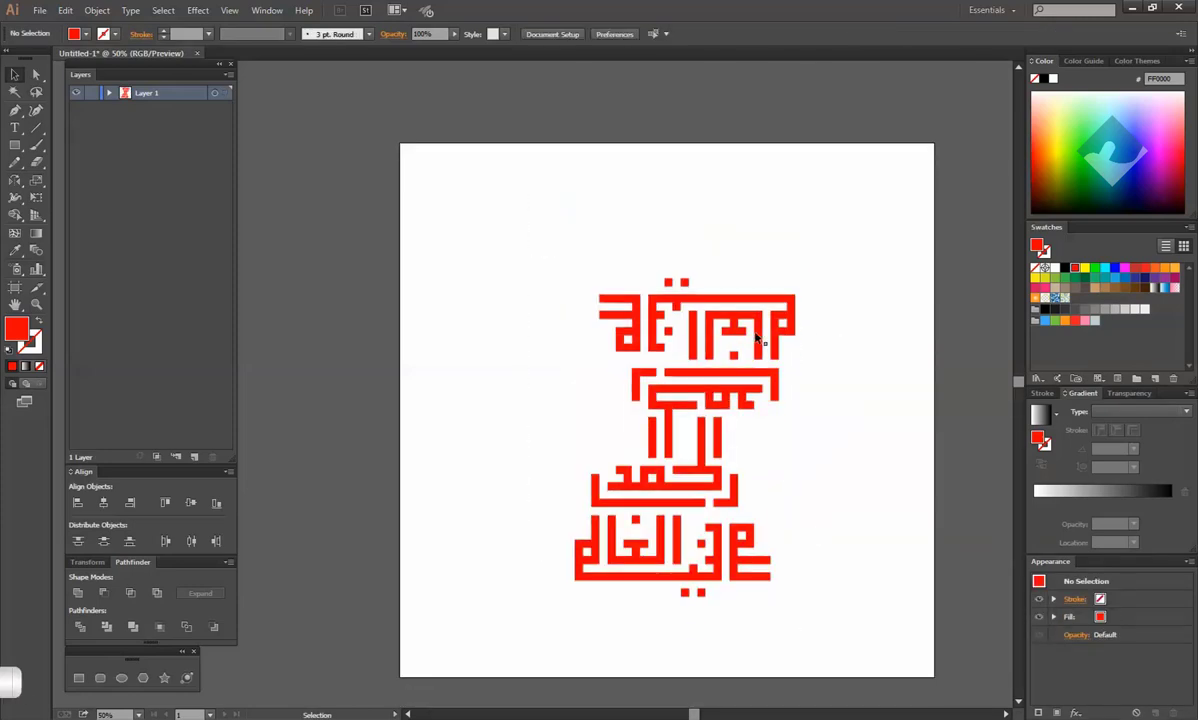
# Step: Shift the upper half left until the tall strokes of both halves frame an open square at the centre
pyautogui.moveTo(760, 332); pyautogui.dragTo(719, 331)
pyautogui.moveTo(799, 399); pyautogui.dragTo(799, 399)
pyautogui.click(856, 441)
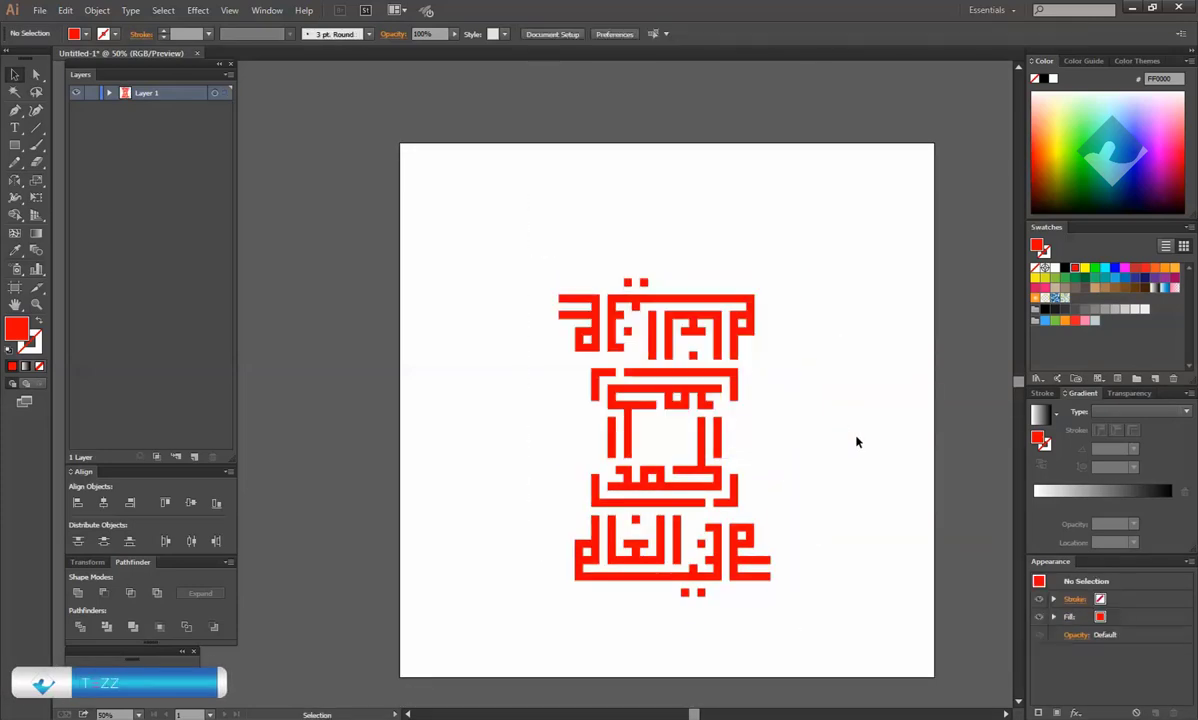
pyautogui.moveTo(745, 345)
pyautogui.mouseDown()
pyautogui.moveTo(757, 334)
pyautogui.moveTo(753, 345)
pyautogui.mouseUp()
pyautogui.click(812, 412)
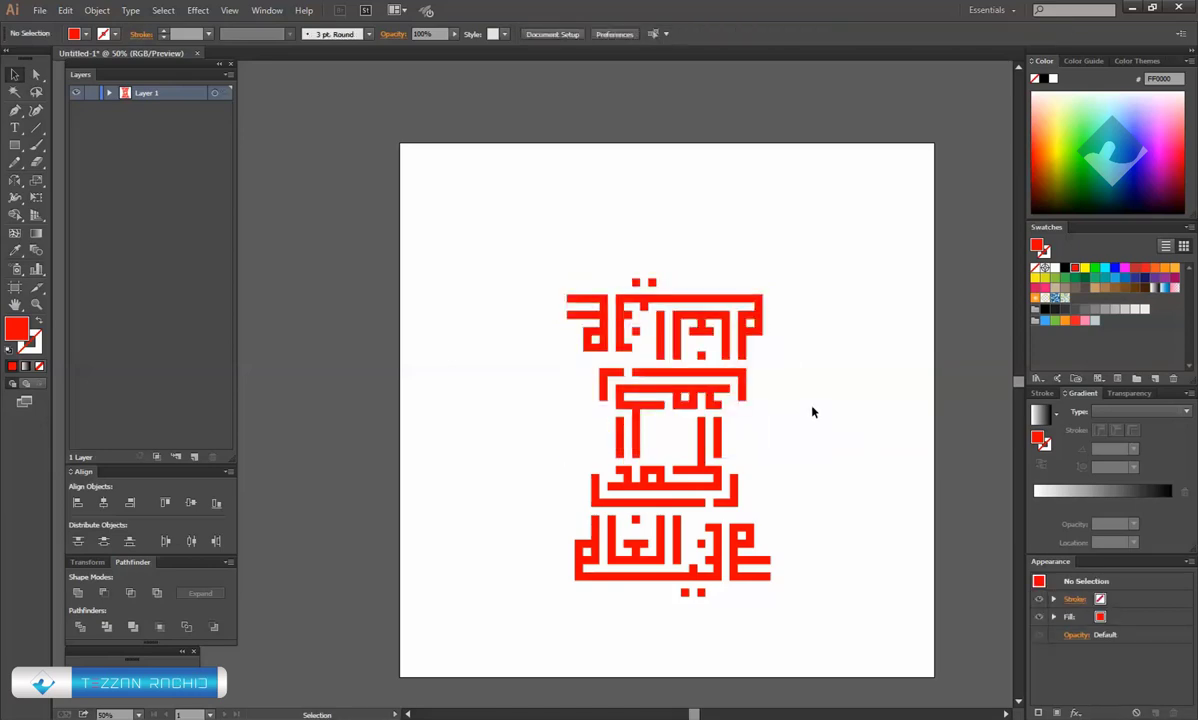
pyautogui.scroll(-1, 812, 412)
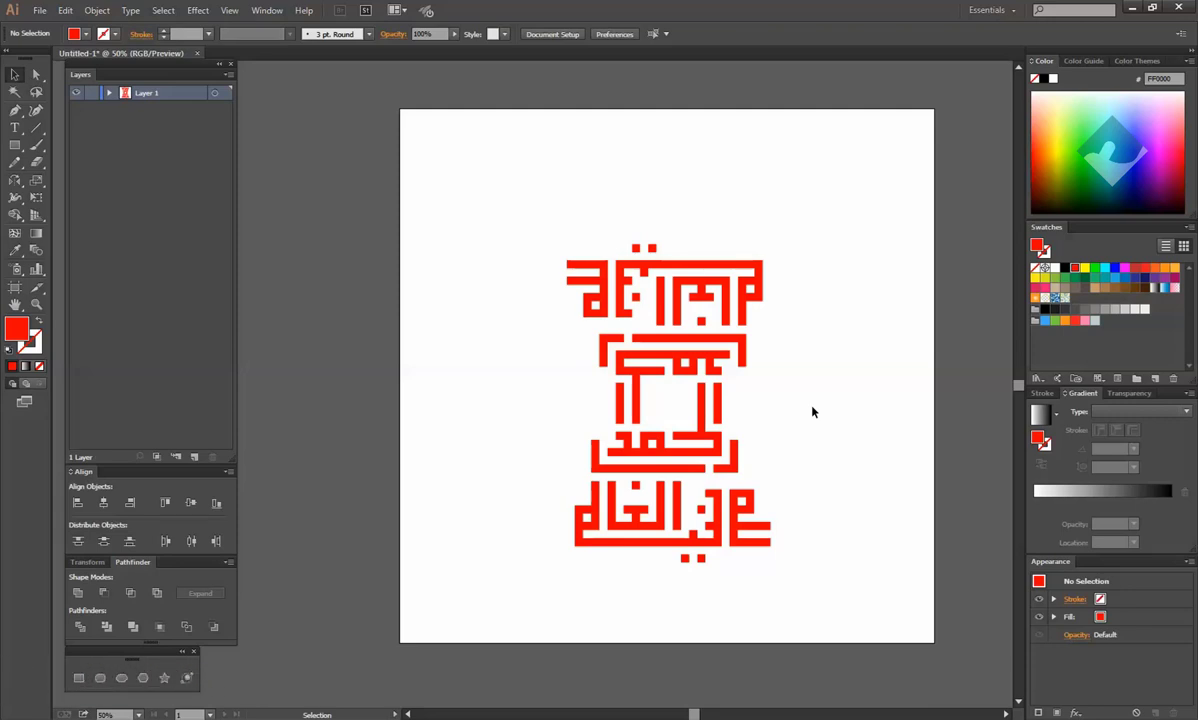
# Step: Draw a red square of 148.5 px and centre it on the artboard
pyautogui.click(15, 146)
pyautogui.moveTo(487, 251); pyautogui.dragTo(540, 305)
pyautogui.click(664, 34)
pyautogui.click(663, 36)
pyautogui.press('v')
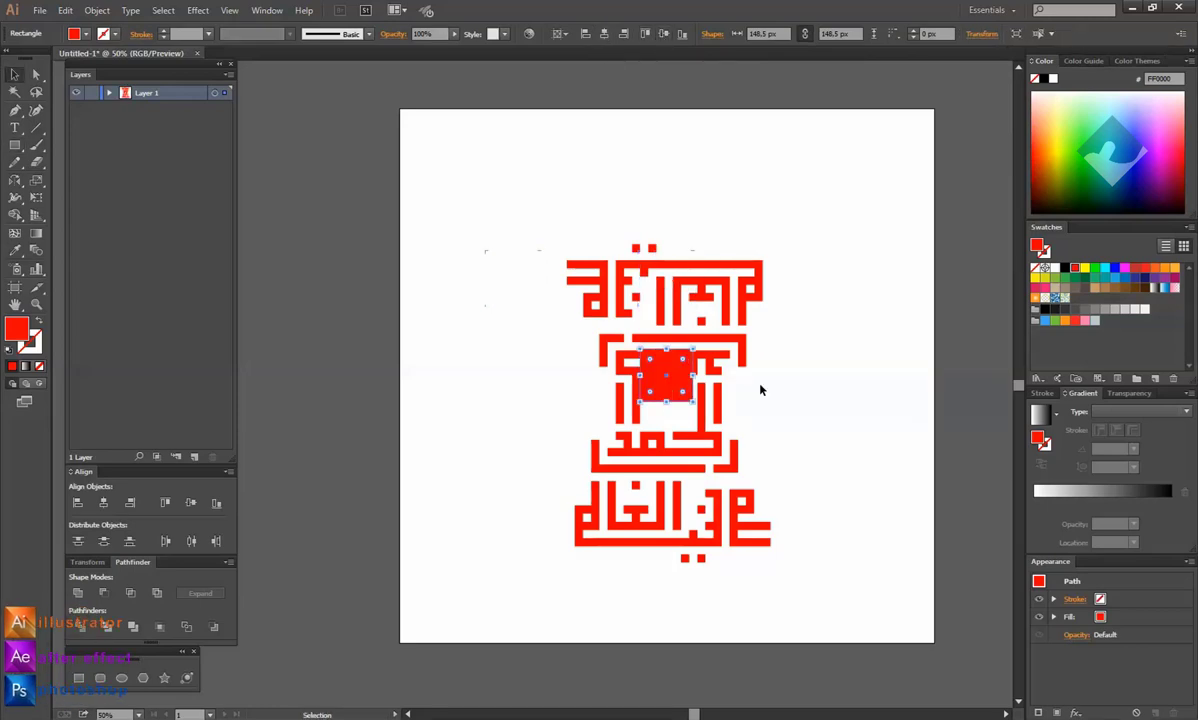
# Step: Centre the upper half of the calligraphy horizontally on the artboard and move it straight up over the centre square
pyautogui.hotkey('ctrl', '1')
pyautogui.moveTo(720, 377); pyautogui.dragTo(717, 320)
pyautogui.click(583, 436)
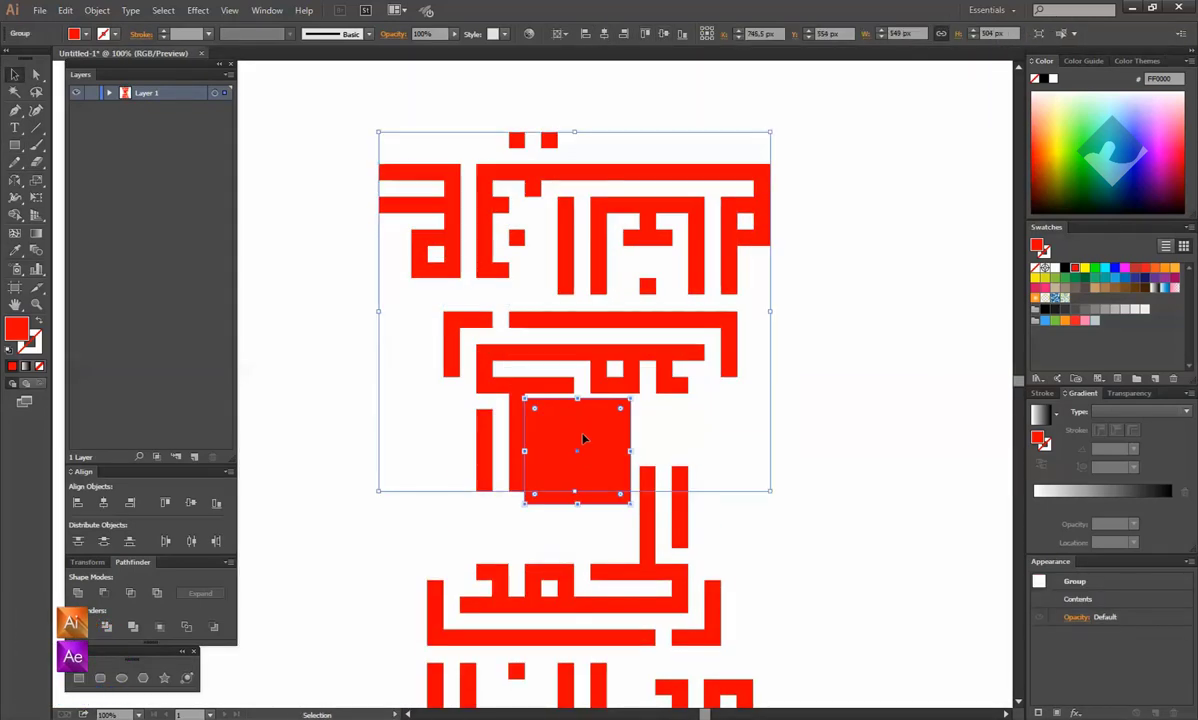
pyautogui.click(692, 246)
pyautogui.click(604, 35)
pyautogui.click(663, 35)
pyautogui.scroll(-1, 662, 160)
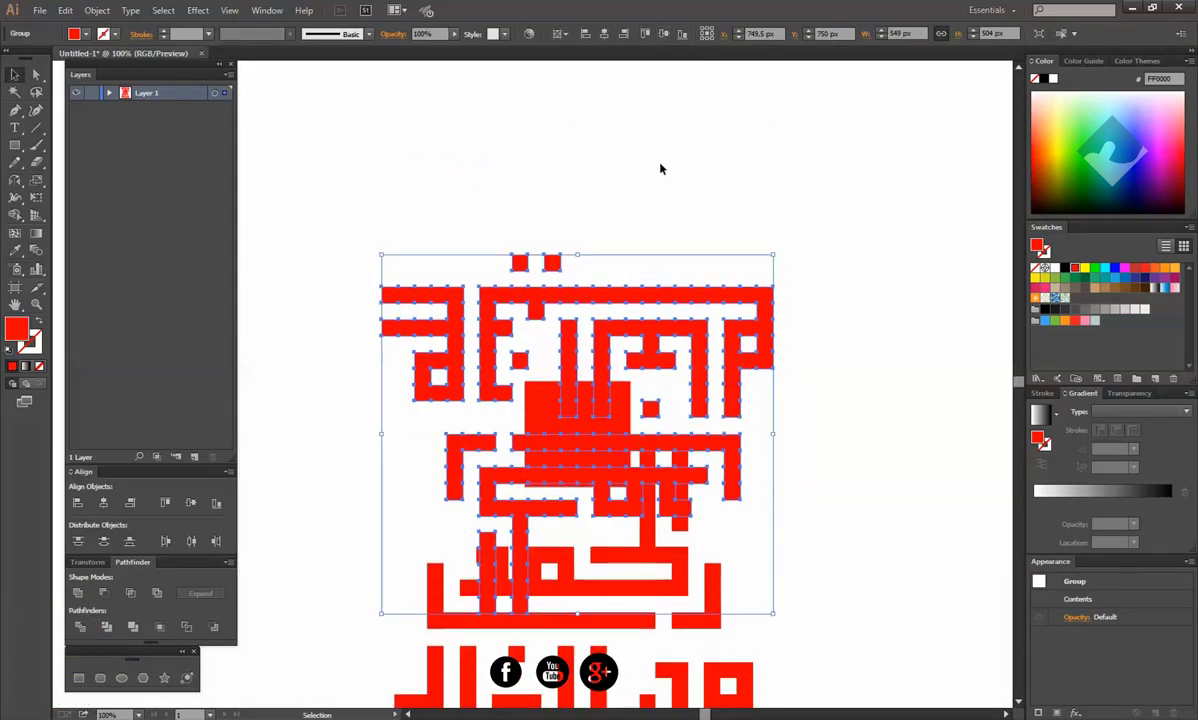
pyautogui.click(662, 168)
pyautogui.moveTo(645, 330); pyautogui.dragTo(647, 234)
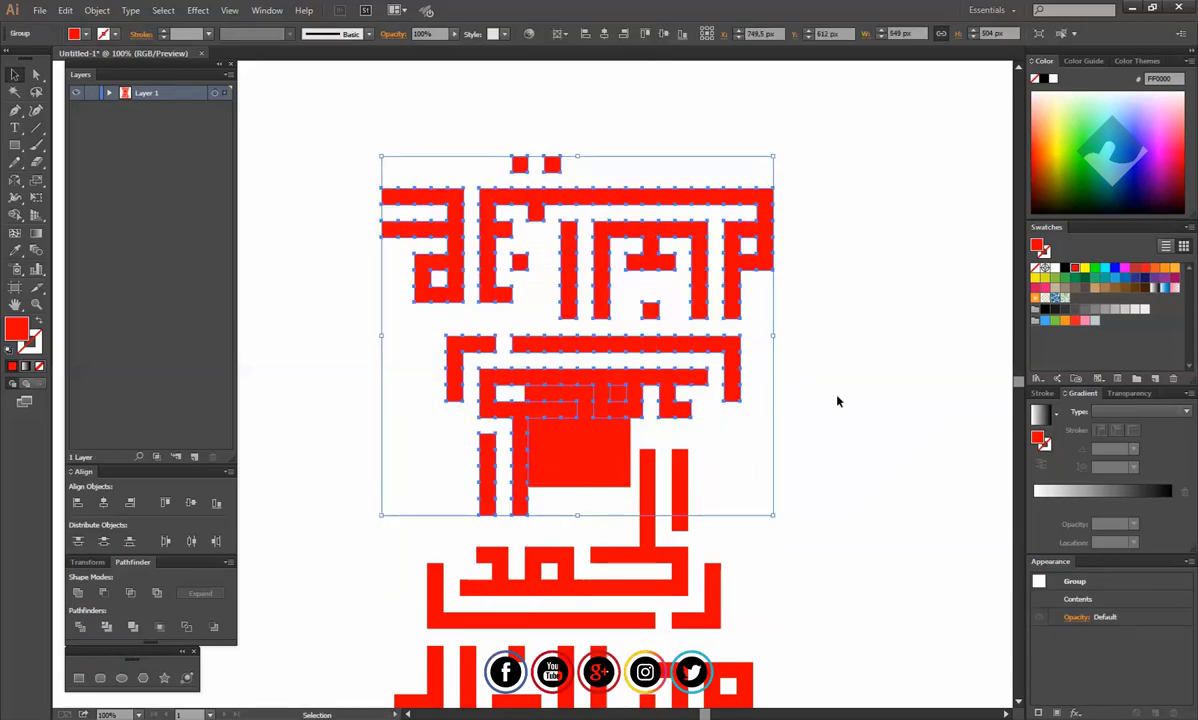
pyautogui.moveTo(676, 393); pyautogui.dragTo(680, 336)
# Step: Scale the centre square down about its middle to 104 px so it clears the strokes
pyautogui.click(628, 392)
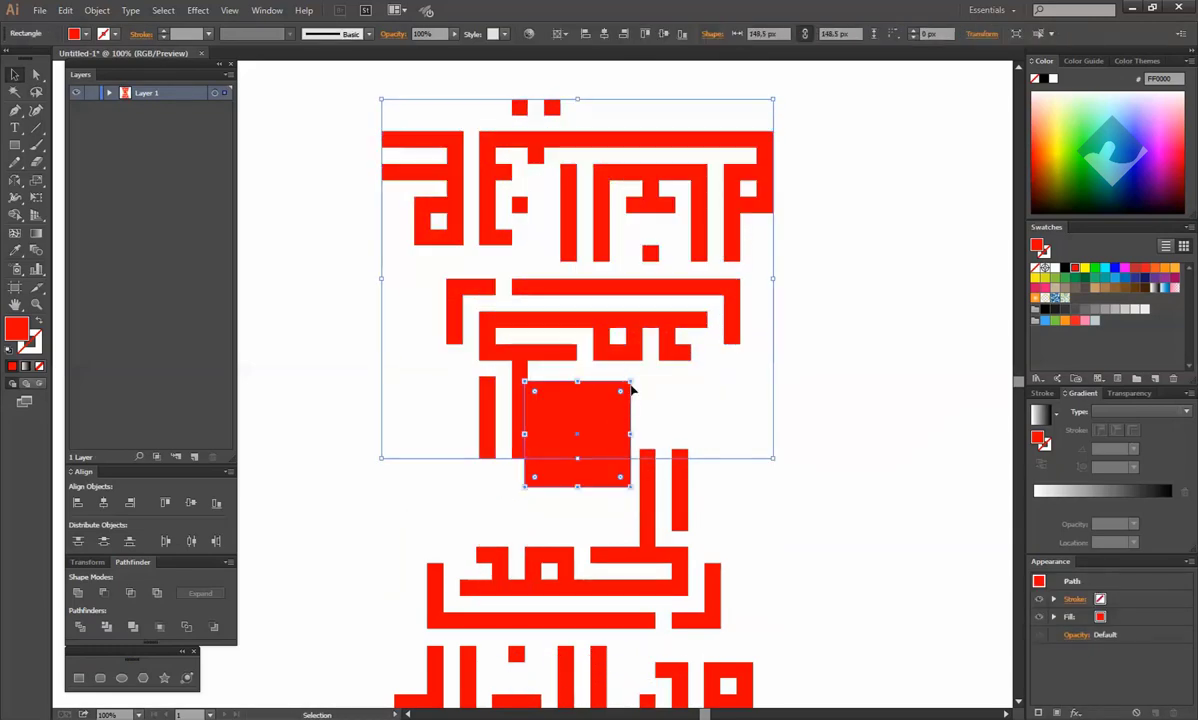
pyautogui.moveTo(632, 390)
pyautogui.mouseDown()
pyautogui.moveTo(735, 418)
pyautogui.moveTo(667, 402)
pyautogui.moveTo(677, 382)
pyautogui.moveTo(624, 395)
pyautogui.moveTo(632, 402)
pyautogui.mouseUp()
pyautogui.click(672, 390)
pyautogui.press('c')
pyautogui.click(591, 409)
pyautogui.click(728, 387)
pyautogui.press('v')
pyautogui.click(604, 440)
pyautogui.click(703, 423)
pyautogui.scroll(-1, 701, 408)
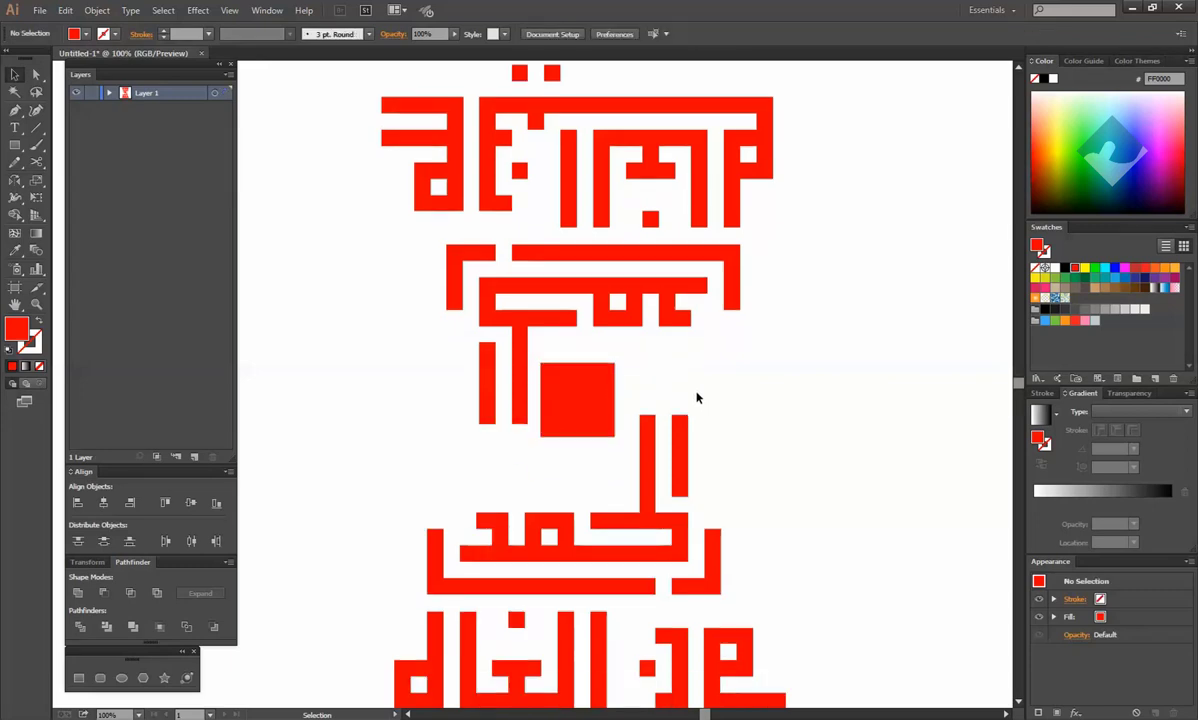
# Step: Centre the lower half of the calligraphy on the artboard and nudge it straight down until its tall strokes flank the square
pyautogui.click(681, 445)
pyautogui.click(609, 36)
pyautogui.click(662, 37)
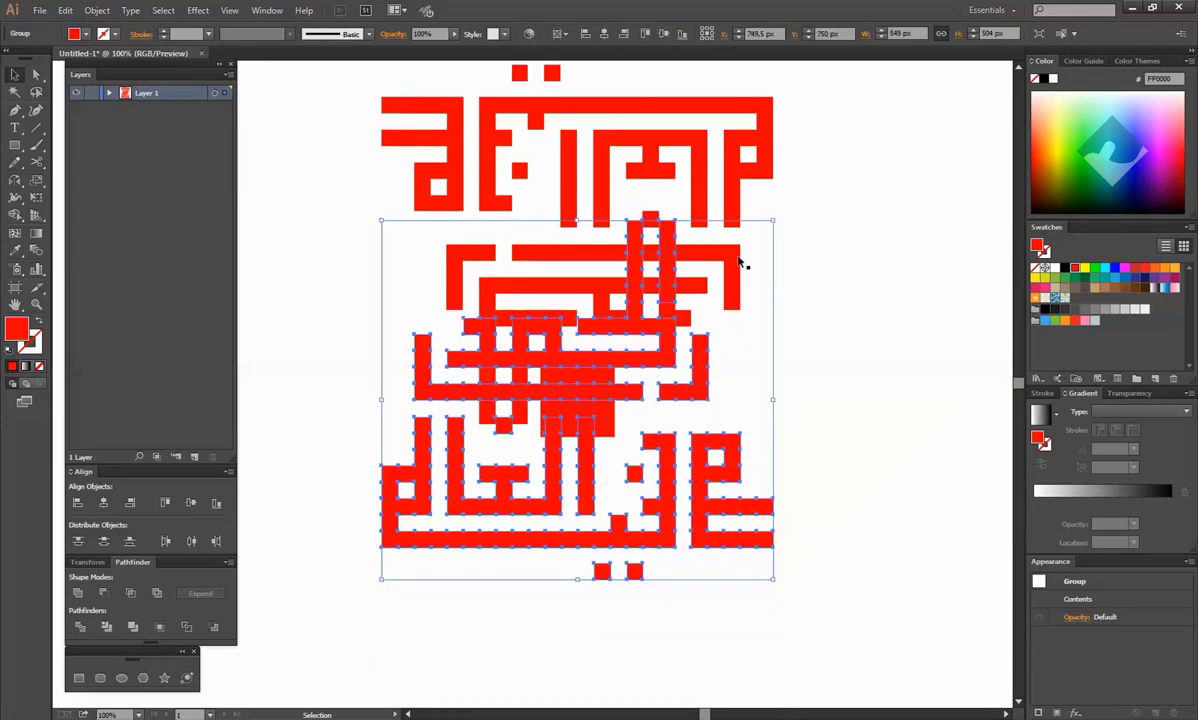
pyautogui.click(820, 403)
pyautogui.click(706, 388)
pyautogui.press('Down')
pyautogui.press('Down')
pyautogui.press('Down')
pyautogui.press('Down')
pyautogui.press('Down')
pyautogui.press('Down')
pyautogui.press('Down')
pyautogui.press('Down')
pyautogui.press('Down')
pyautogui.press('Down')
pyautogui.press('Down')
pyautogui.press('Down')
pyautogui.press('Down')
pyautogui.press('Down')
pyautogui.press('Down')
pyautogui.press('Down')
pyautogui.press('Down')
pyautogui.press('Down')
pyautogui.press('Down')
pyautogui.press('Down')
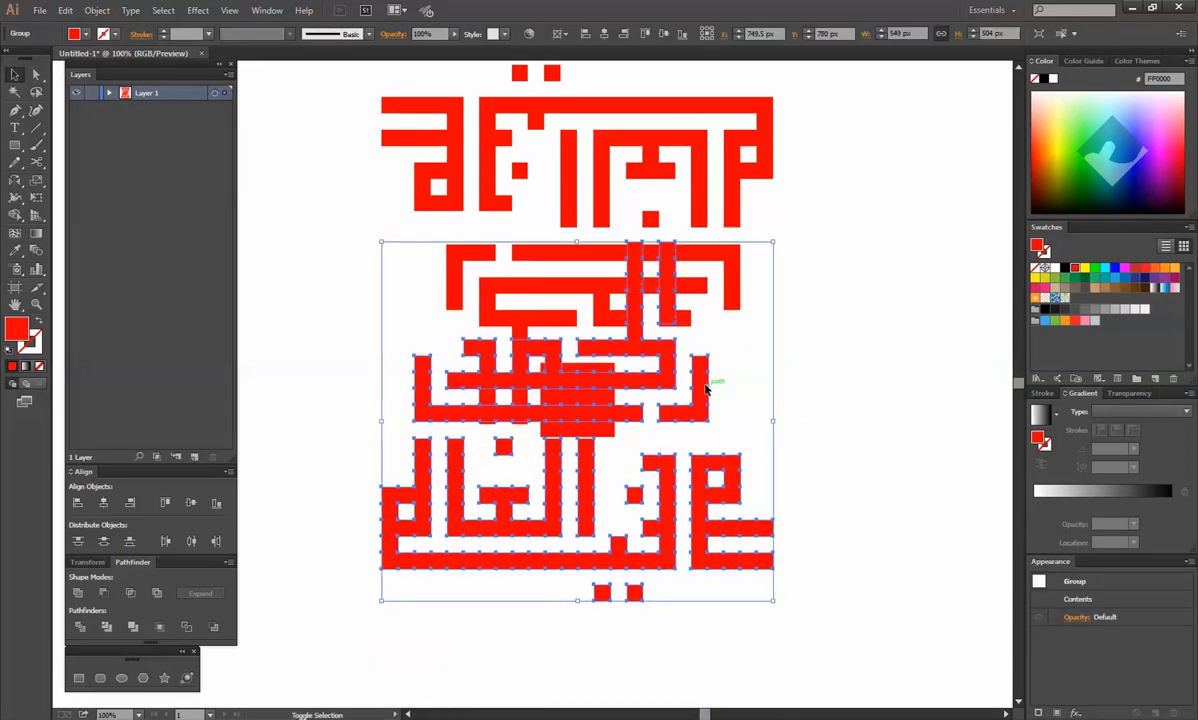
pyautogui.press('Down')
pyautogui.press('Down')
pyautogui.press('Down')
pyautogui.press('Down')
pyautogui.press('Down')
pyautogui.press('Down')
pyautogui.press('Down')
pyautogui.press('Down')
pyautogui.press('Down')
pyautogui.press('Down')
pyautogui.press('Down')
pyautogui.press('Down')
pyautogui.press('Down')
pyautogui.press('Down')
pyautogui.press('Down')
pyautogui.press('Down')
pyautogui.press('Down')
pyautogui.press('Down')
pyautogui.press('Down')
pyautogui.press('Down')
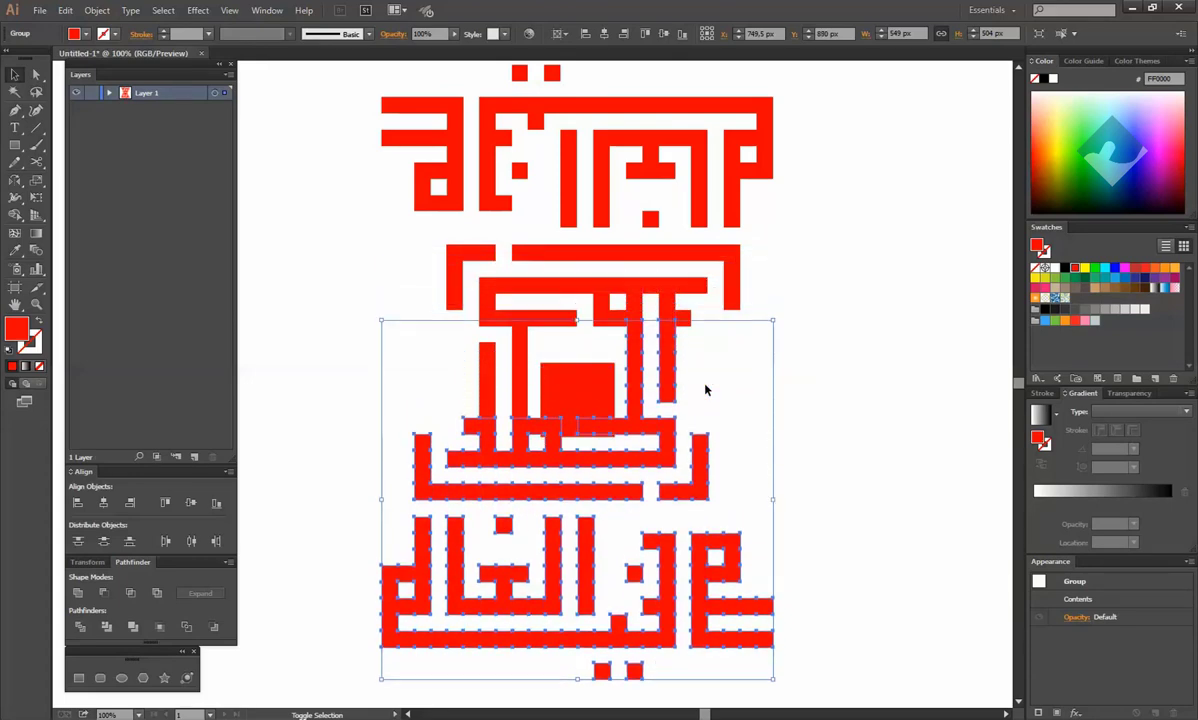
# Step: Centre the upper half vertically on the artboard and nudge it straight up to a Y position of 550 px
pyautogui.click(636, 177)
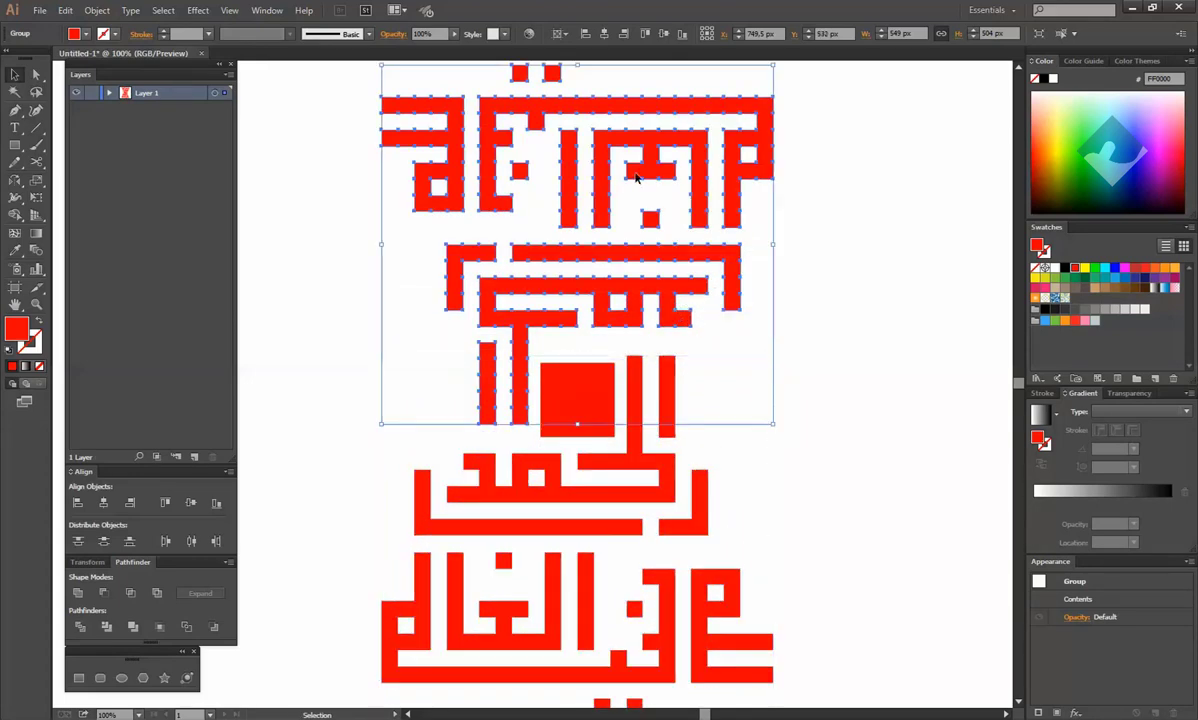
pyautogui.press('Down')
pyautogui.press('Down')
pyautogui.press('Down')
pyautogui.press('Down')
pyautogui.press('Down')
pyautogui.press('Down')
pyautogui.press('Down')
pyautogui.press('Down')
pyautogui.press('Down')
pyautogui.press('Down')
pyautogui.press('Down')
pyautogui.press('Down')
pyautogui.press('Down')
pyautogui.press('Down')
pyautogui.press('Down')
pyautogui.press('Down')
pyautogui.press('Down')
pyautogui.press('Down')
pyautogui.press('Down')
pyautogui.press('Down')
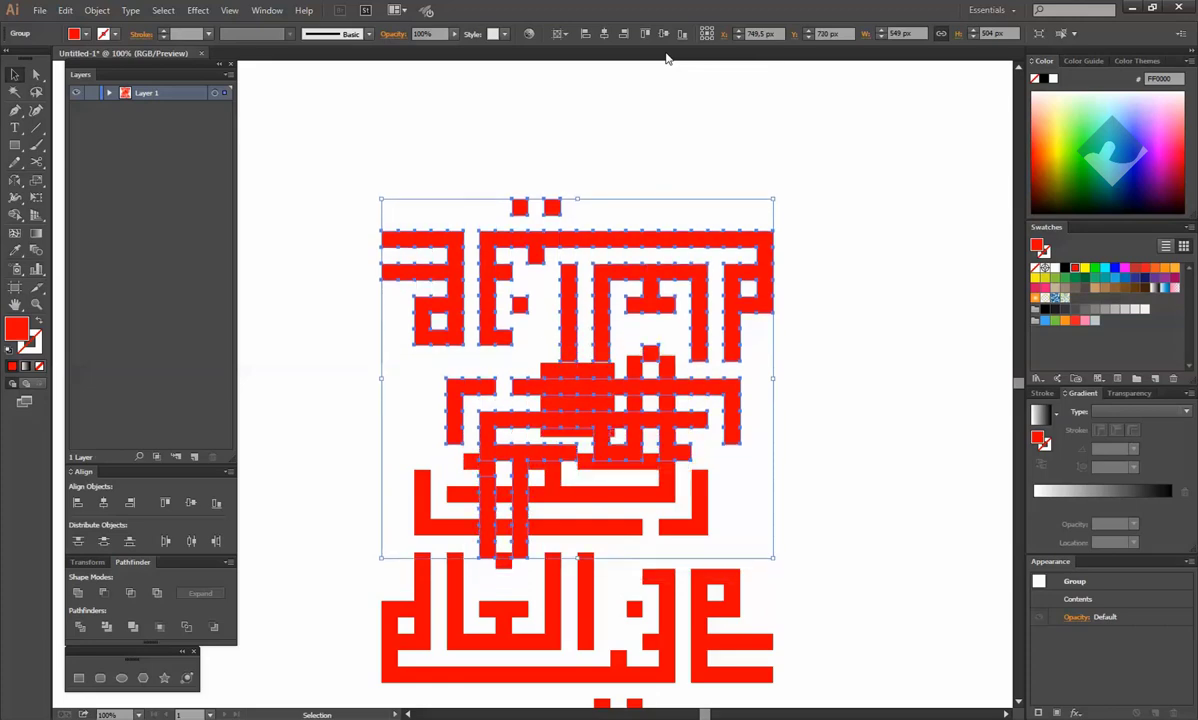
pyautogui.press('Up')
pyautogui.press('Up')
pyautogui.press('Up')
pyautogui.press('Up')
pyautogui.press('Up')
pyautogui.press('Up')
pyautogui.press('Up')
pyautogui.press('Up')
pyautogui.press('Up')
pyautogui.press('Up')
pyautogui.press('Up')
pyautogui.press('Up')
pyautogui.press('Up')
pyautogui.press('Up')
pyautogui.press('Up')
pyautogui.press('Up')
pyautogui.press('Up')
pyautogui.press('Up')
pyautogui.press('Up')
pyautogui.press('Up')
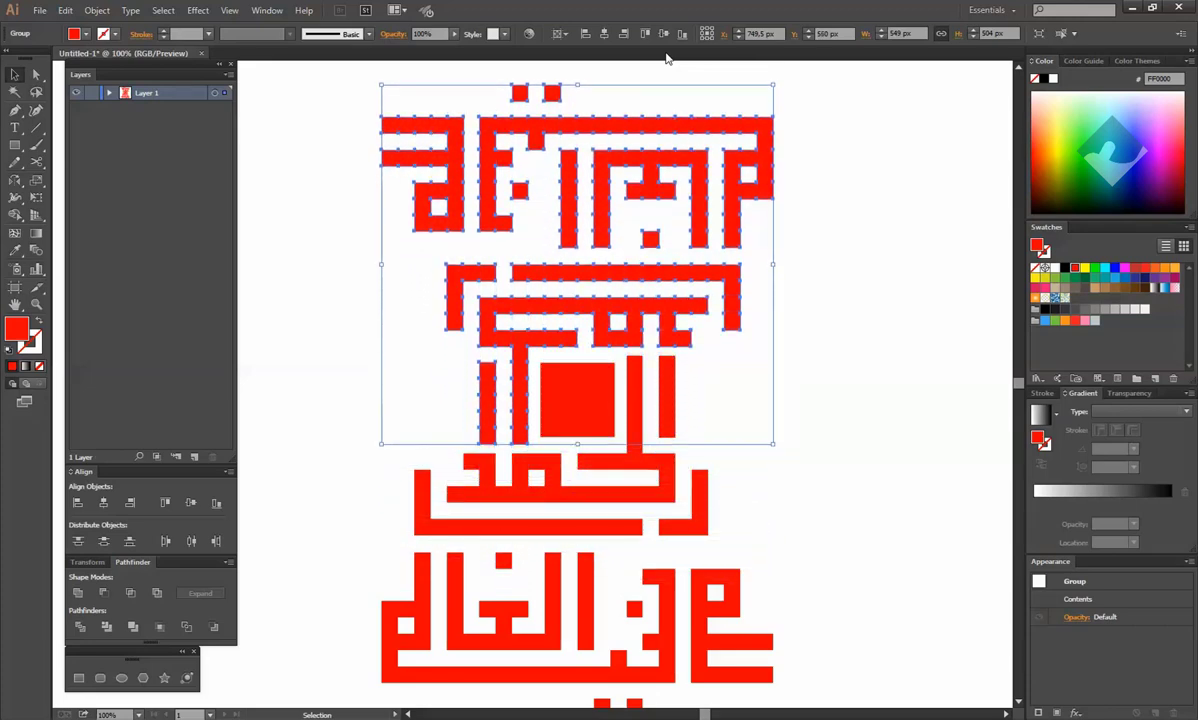
pyautogui.click(829, 244)
pyautogui.hotkey('ctrl', '-')
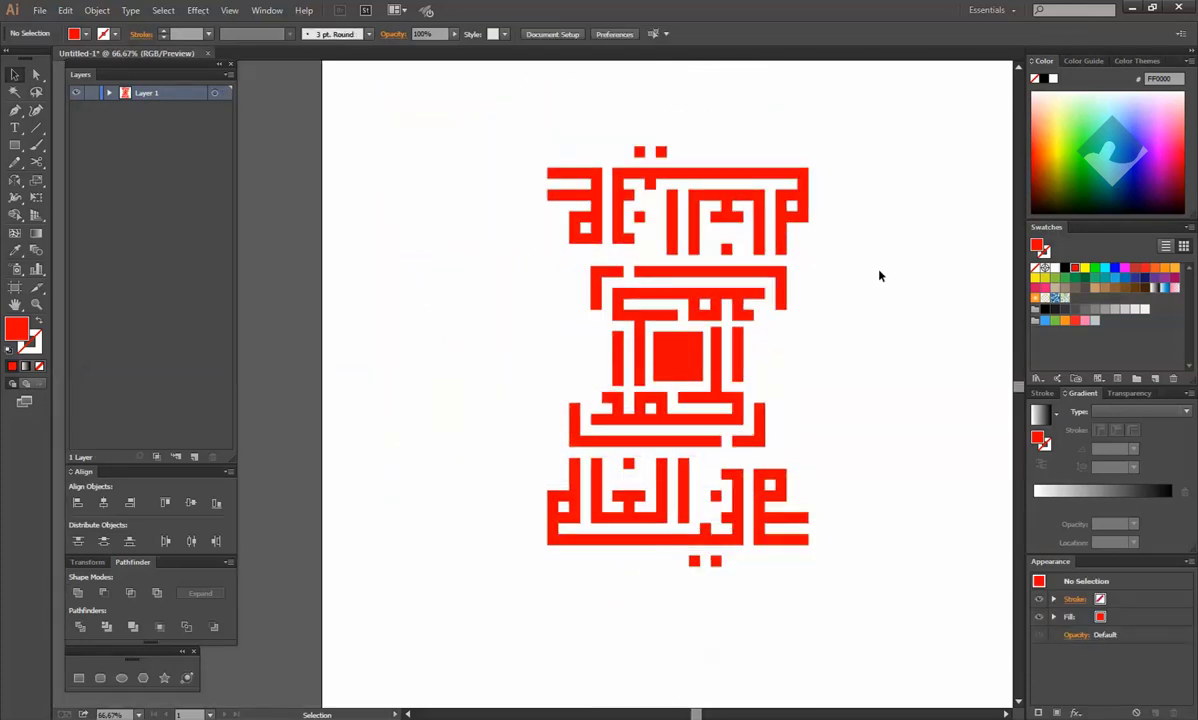
# Step: Ungroup the whole composition so its individual letters and dots can be selected separately
pyautogui.moveTo(510, 112); pyautogui.dragTo(848, 671)
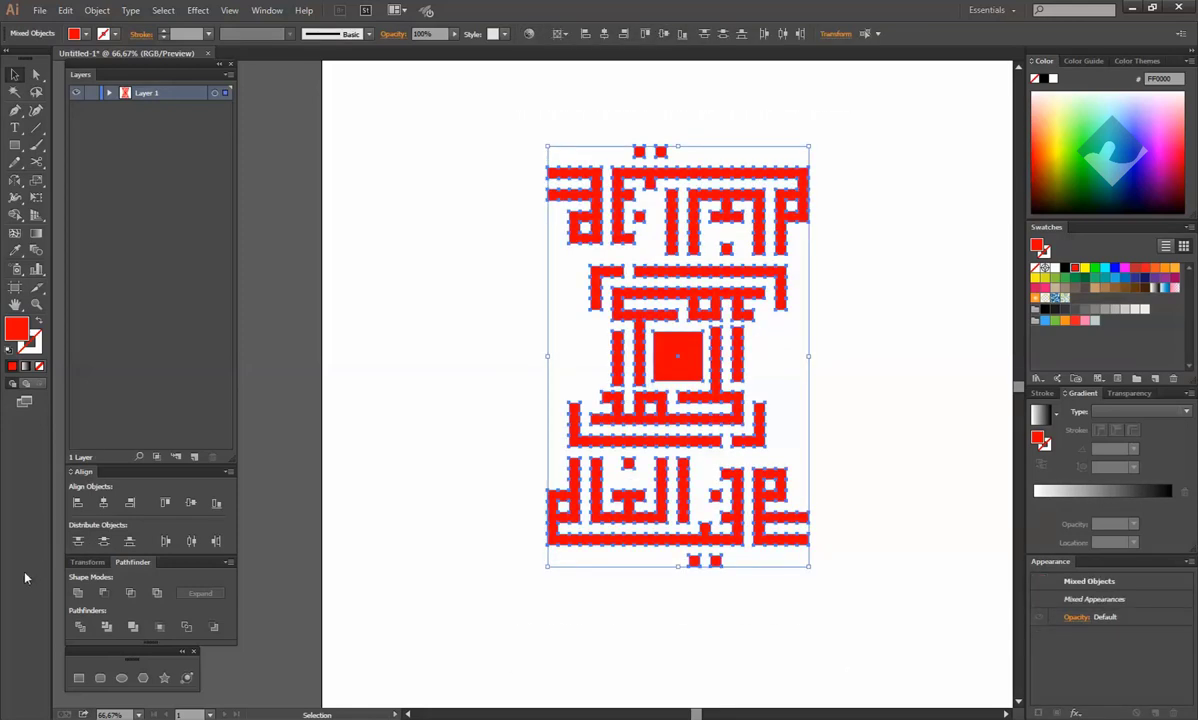
pyautogui.rightClick(656, 323)
pyautogui.click(683, 403)
pyautogui.rightClick(690, 342)
pyautogui.click(680, 352)
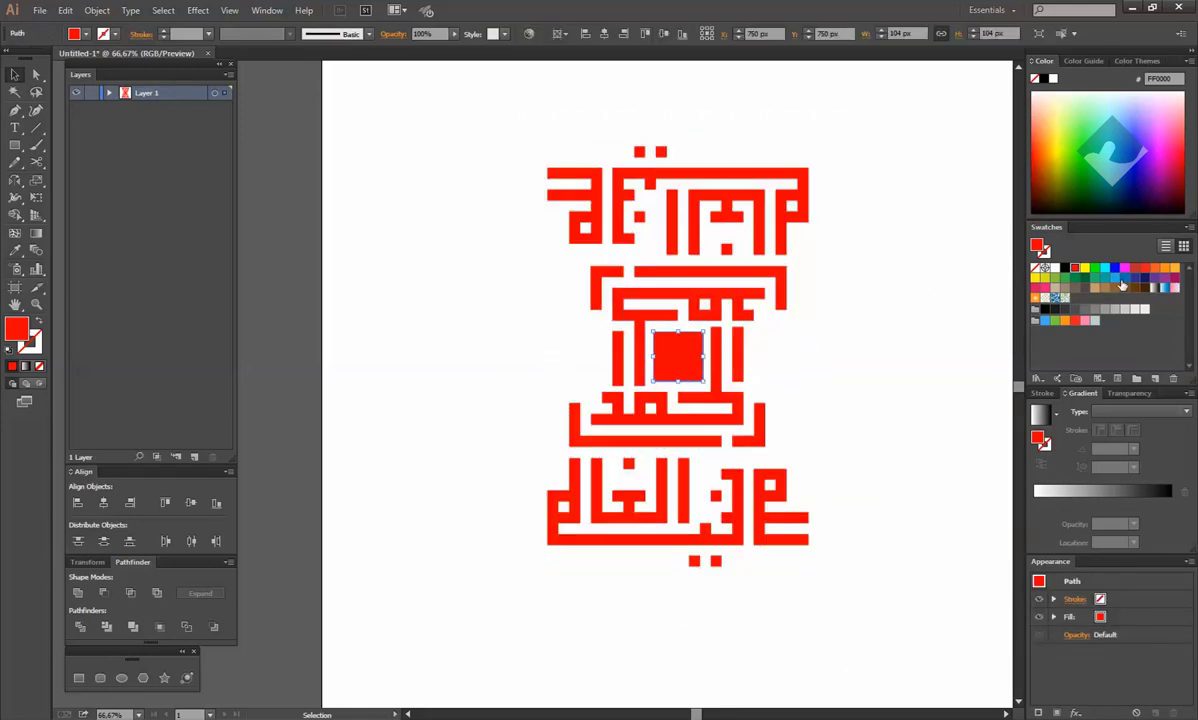
# Step: Fill the whole composition with blue 3FA9F5 and its centre square with green 7AC943
pyautogui.moveTo(494, 128); pyautogui.dragTo(815, 590)
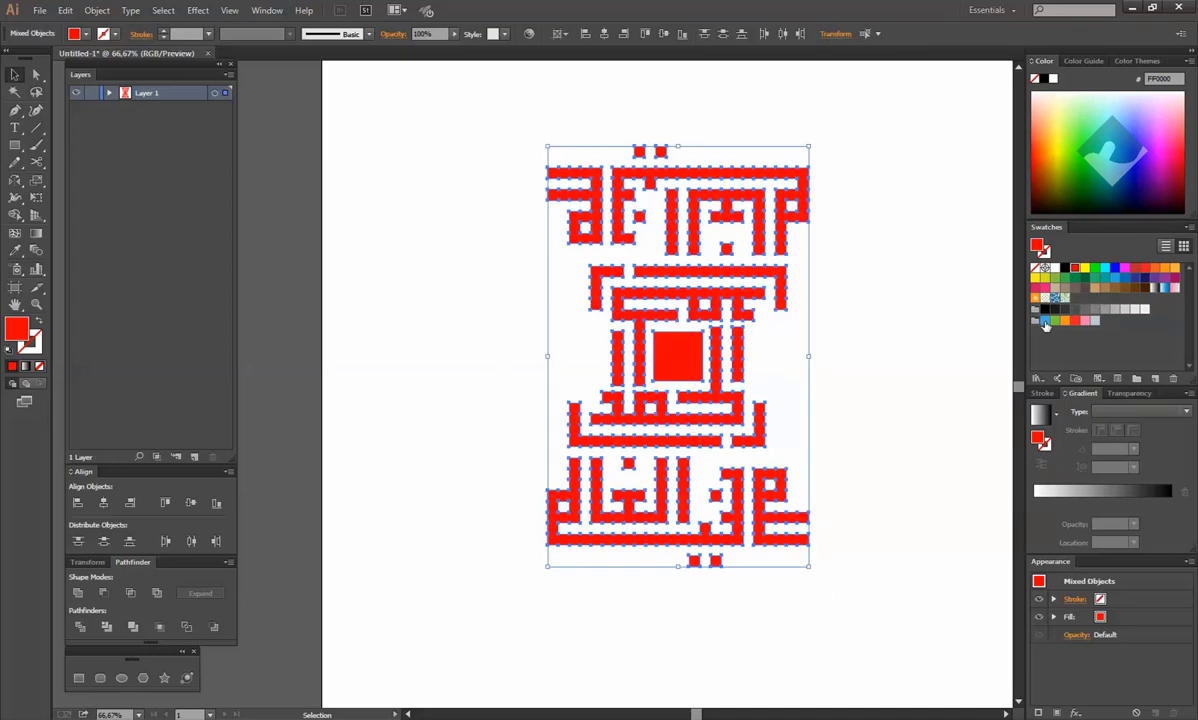
pyautogui.click(1045, 321)
pyautogui.click(680, 352)
pyautogui.click(1055, 321)
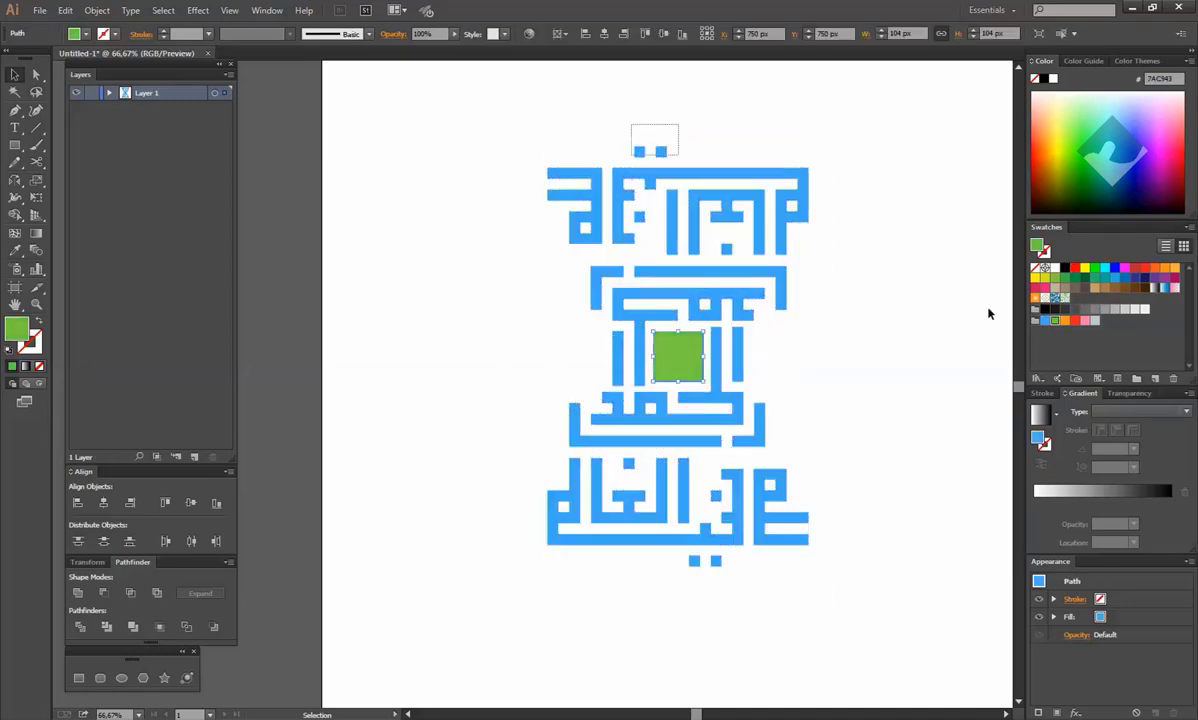
# Step: Fill all the small square letter dots in both halves with green 7AC943
pyautogui.moveTo(679, 124); pyautogui.dragTo(631, 155)
pyautogui.click(638, 217)
pyautogui.click(1055, 321)
pyautogui.click(726, 249)
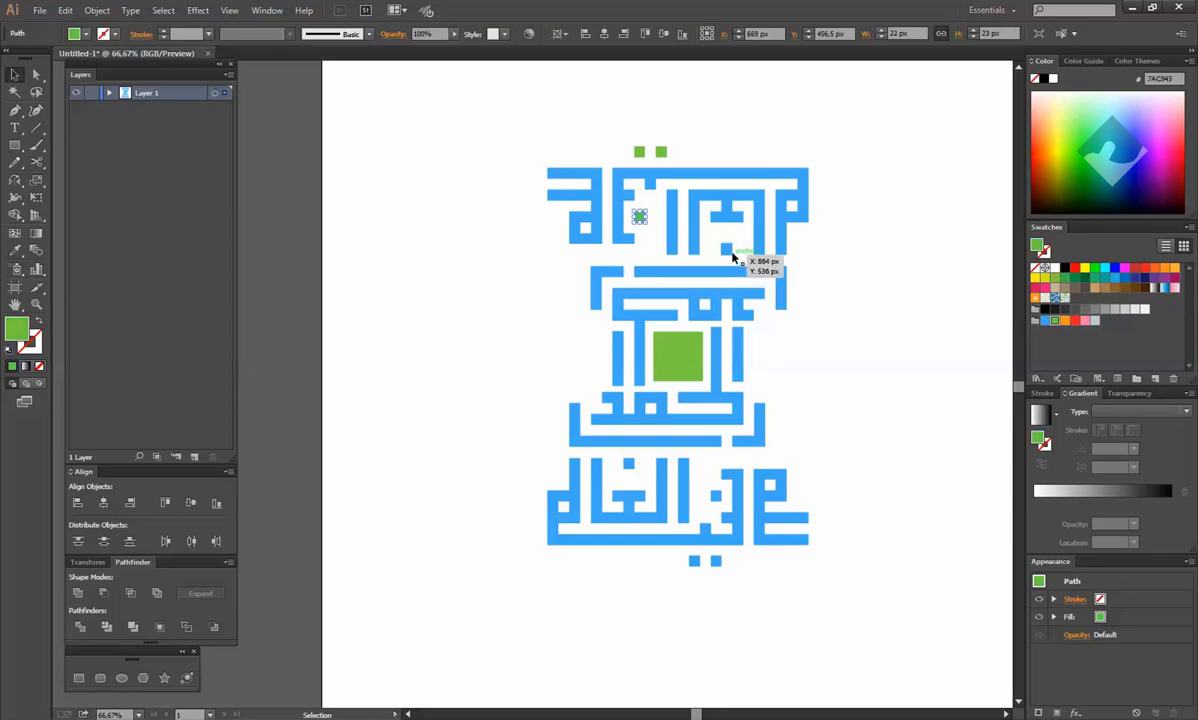
pyautogui.click(629, 464)
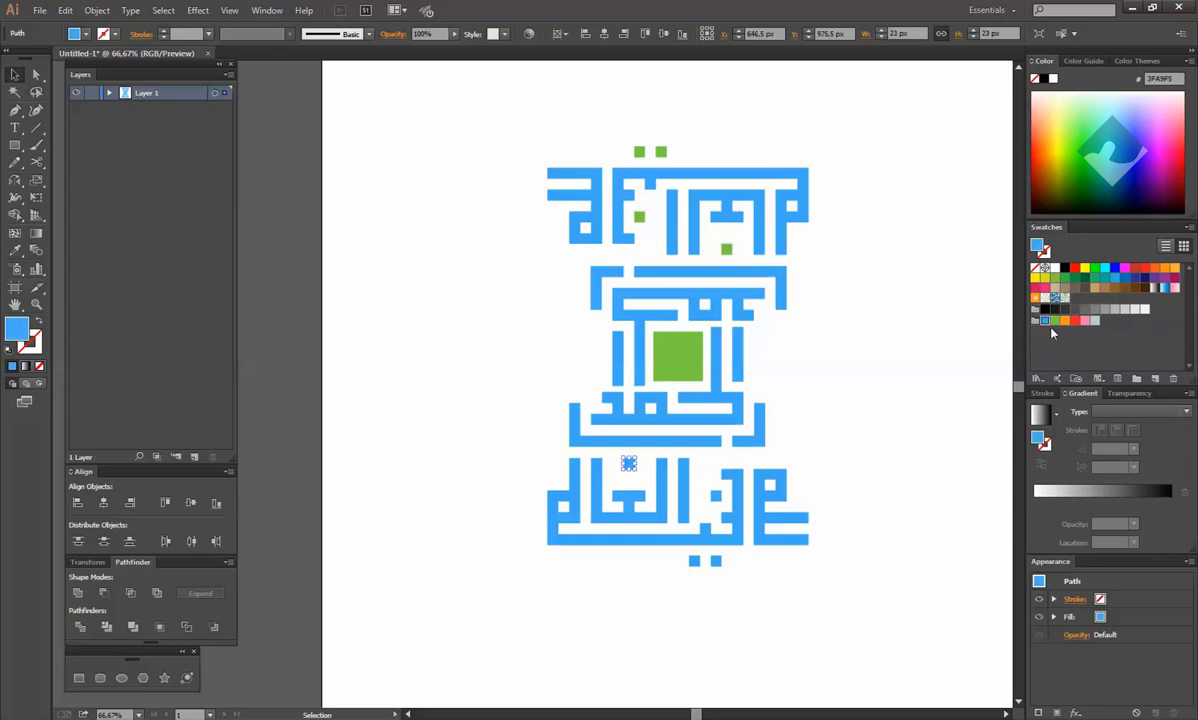
pyautogui.click(699, 561)
pyautogui.click(715, 495)
pyautogui.click(856, 412)
# Step: Fill the separate letter shapes at the upper-left and lower-right corners of the composition with green 7AC943
pyautogui.moveTo(577, 242); pyautogui.dragTo(580, 244)
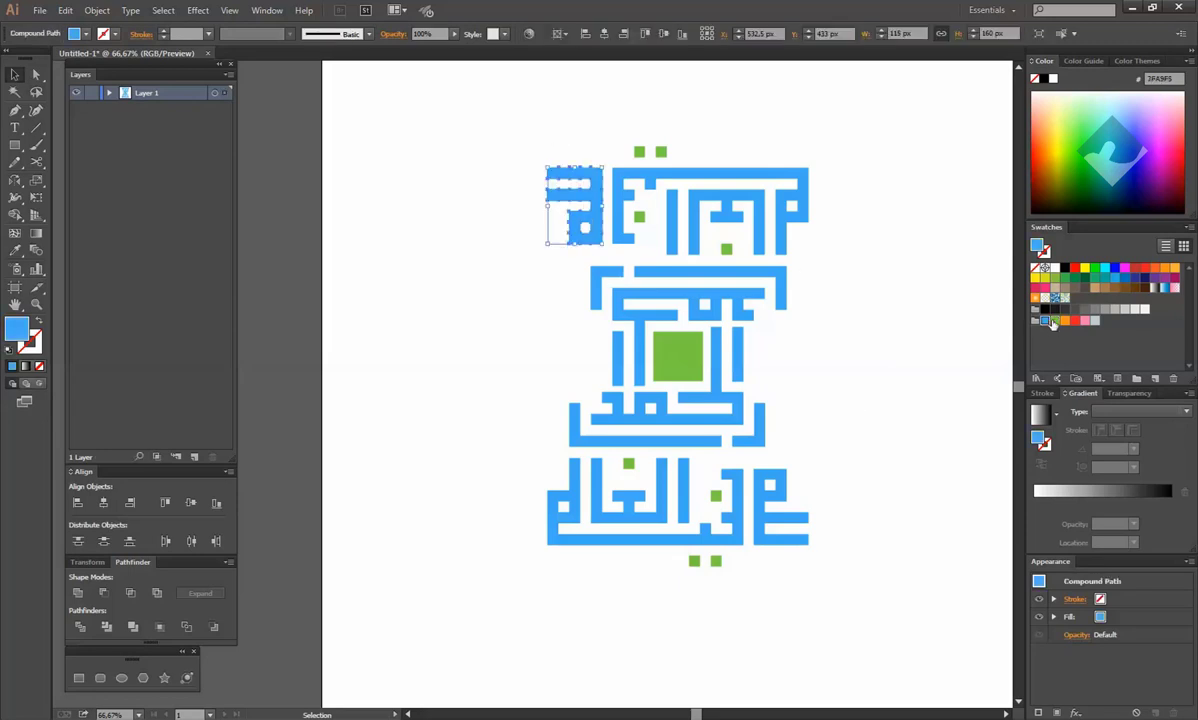
pyautogui.moveTo(859, 547); pyautogui.dragTo(787, 472)
pyautogui.click(1055, 321)
pyautogui.click(911, 374)
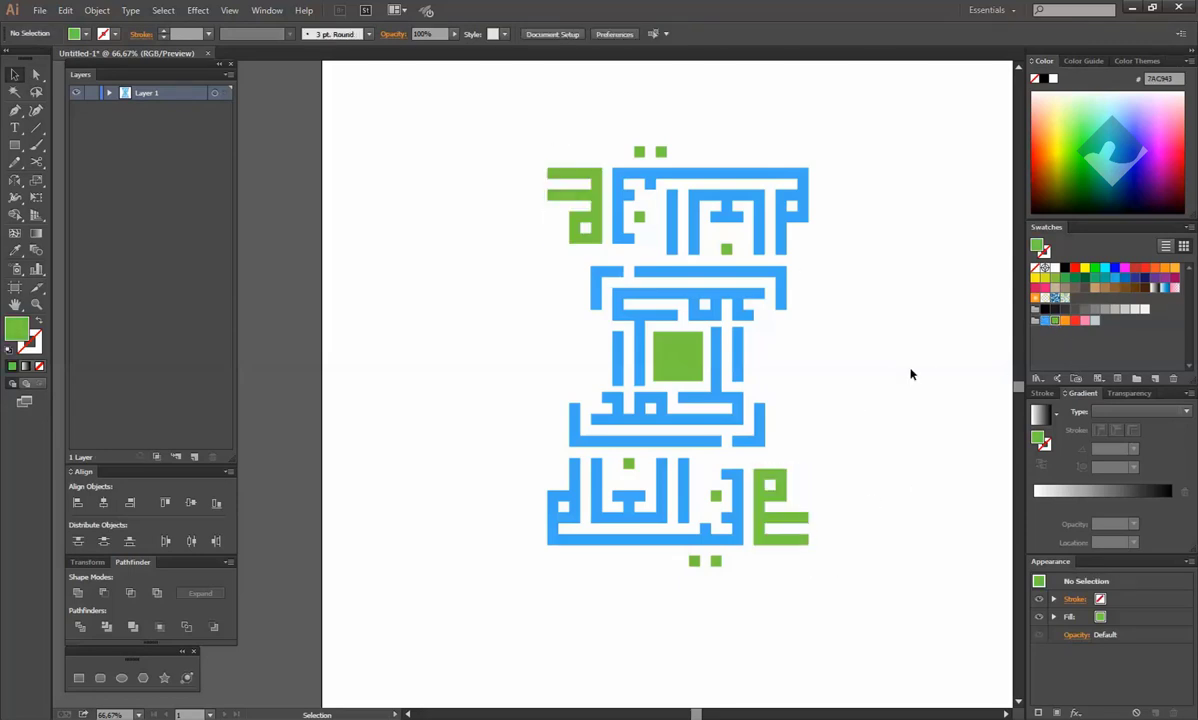
pyautogui.scroll(-1, 871, 467)
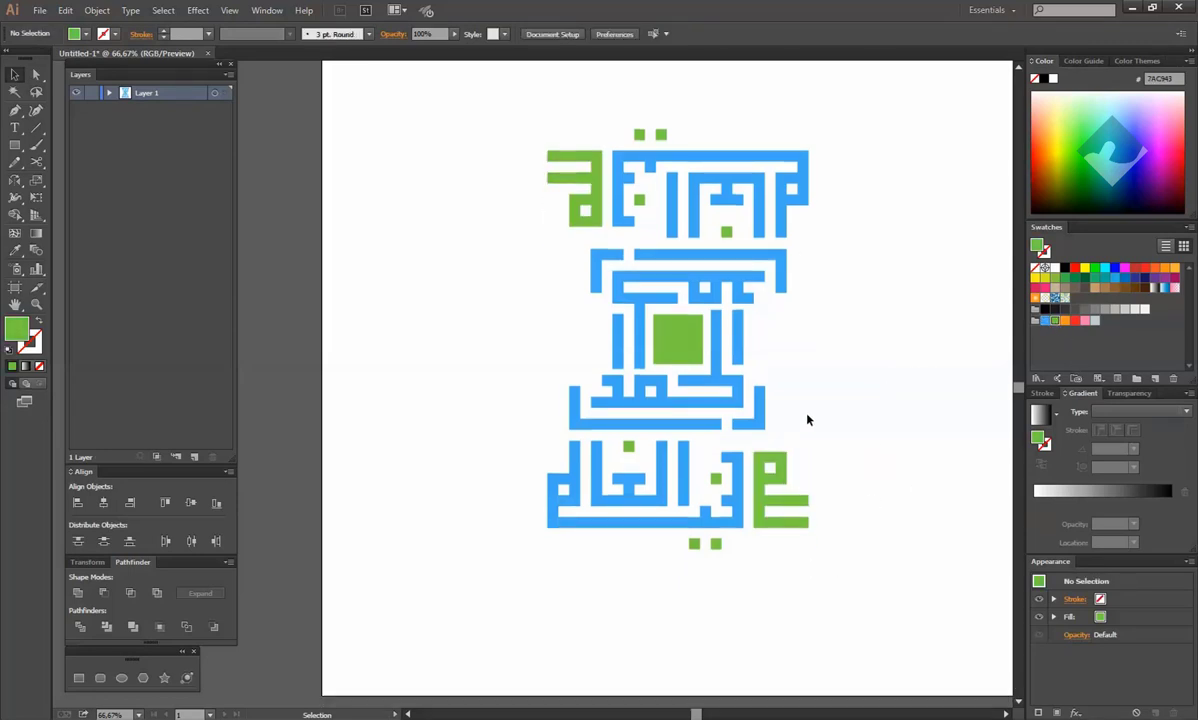
pyautogui.hotkey('ctrl', '-')
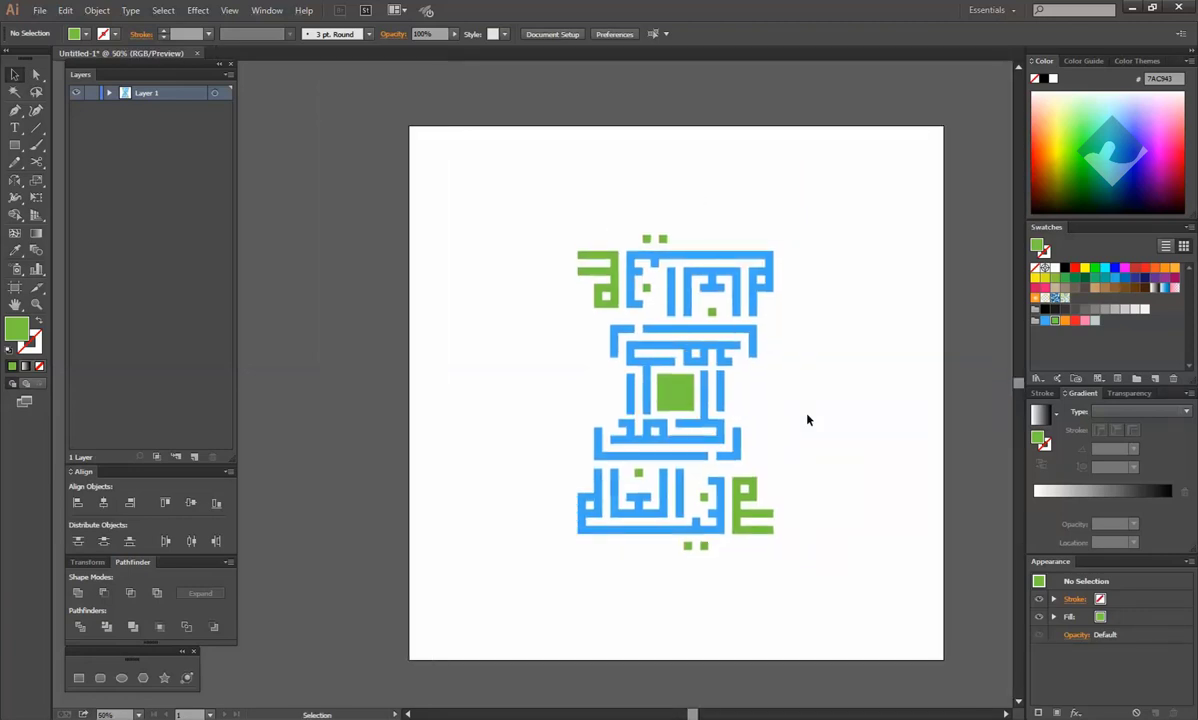
pyautogui.scroll(-1, 808, 420)
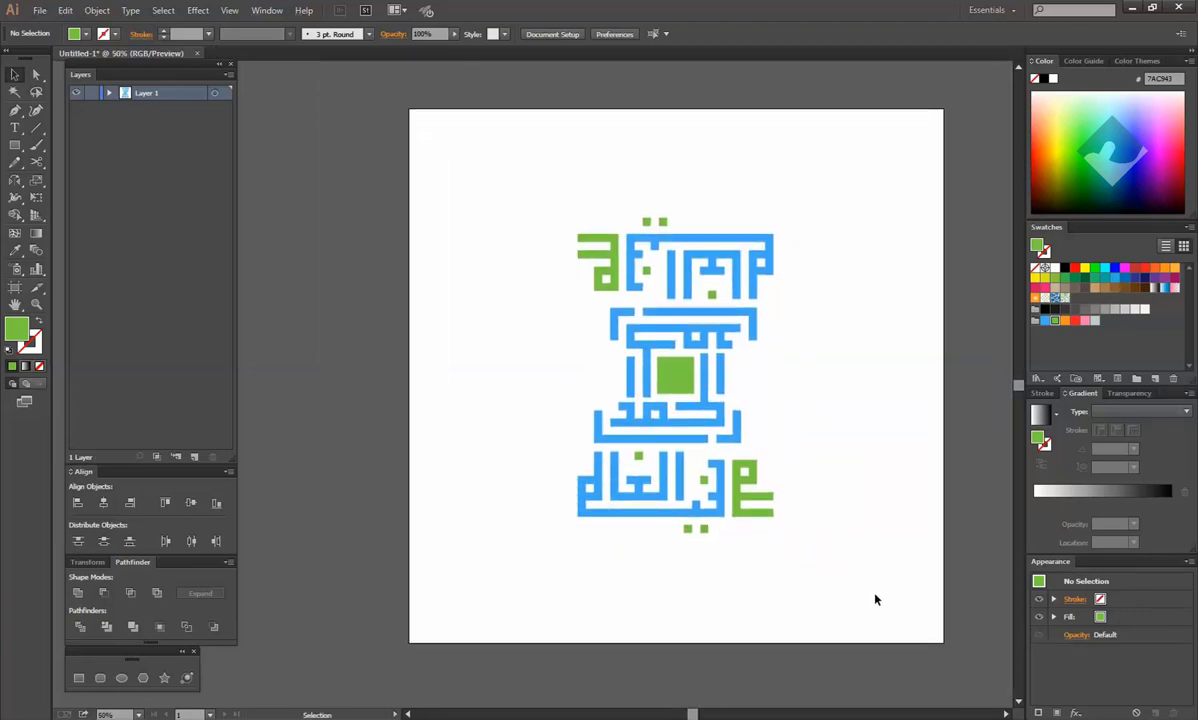